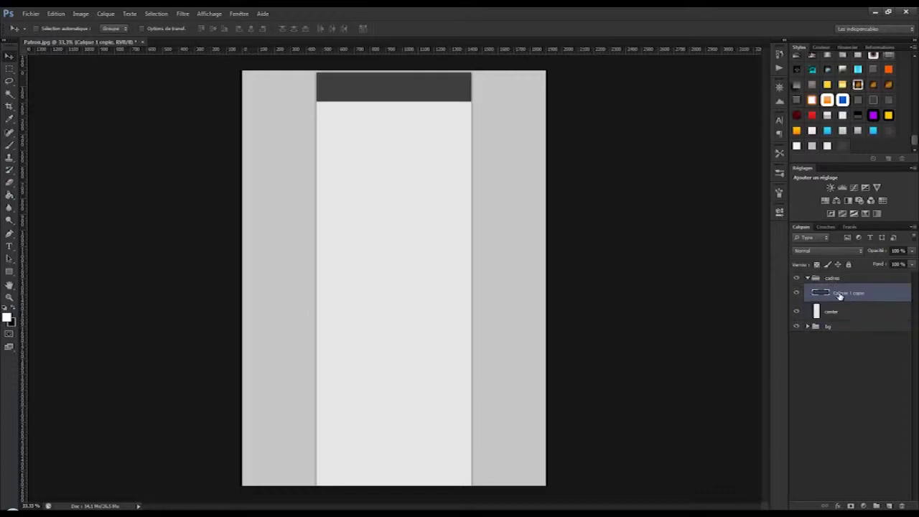
Create layer groups named left and right between cadres and bg, and add an empty layer inside right
{"action": "left_click", "coordinate": [813, 279]}
{"action": "left_click", "coordinate": [877, 506]}
{"action": "double_click", "coordinate": [832, 289]}
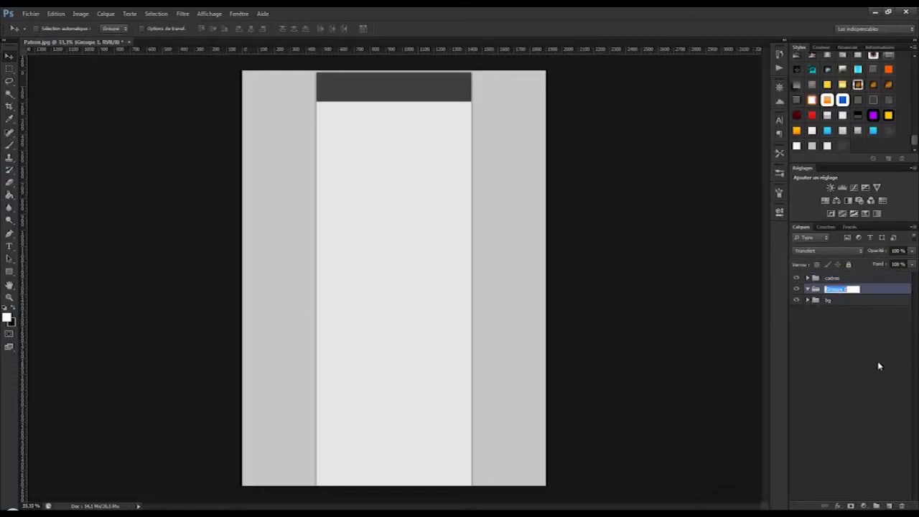
{"action": "left_click", "coordinate": [876, 506]}
{"action": "left_click_drag", "start_coordinate": [815, 302], "coordinate": [821, 283]}
{"action": "left_click", "coordinate": [830, 300]}
{"action": "left_click", "coordinate": [889, 506]}
Apply a pattern overlay (Incrustation de motif) to the bg layer, choosing another pattern and enlarging its scale
{"action": "scroll", "coordinate": [266, 243], "scroll_direction": "up", "scroll_amount": 3}
{"action": "scroll", "coordinate": [272, 239], "scroll_direction": "up", "scroll_amount": 2}
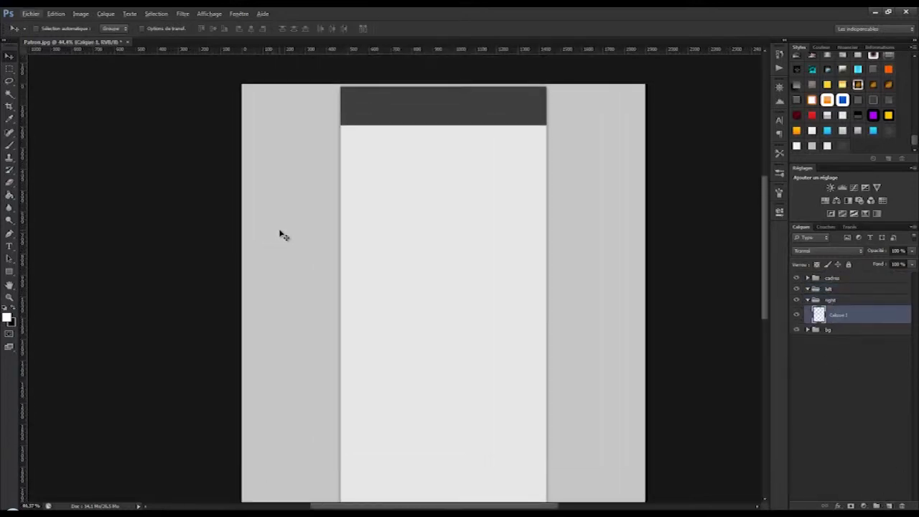
{"action": "left_click", "coordinate": [808, 329]}
{"action": "left_click", "coordinate": [833, 344]}
{"action": "left_click", "coordinate": [850, 506]}
{"action": "left_click", "coordinate": [846, 476]}
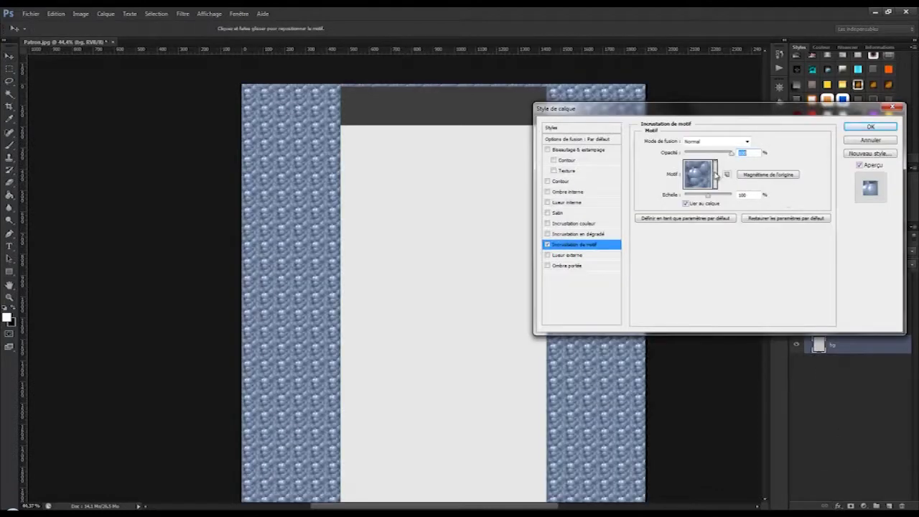
{"action": "left_click", "coordinate": [716, 169]}
{"action": "scroll", "coordinate": [717, 302], "scroll_direction": "down", "scroll_amount": 5}
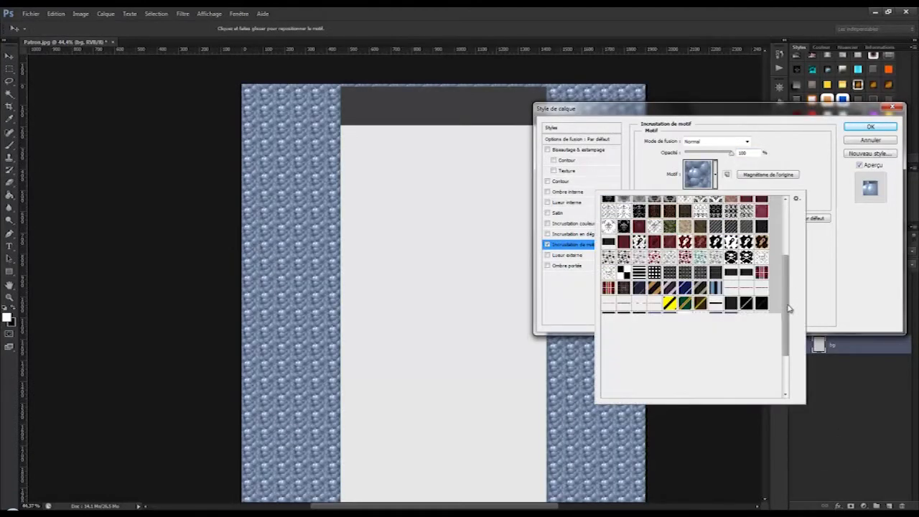
{"action": "double_click", "coordinate": [731, 219]}
{"action": "left_click_drag", "start_coordinate": [708, 196], "coordinate": [724, 199]}
{"action": "left_click", "coordinate": [870, 127]}
Split the bg pattern overlay into its own layer with blend mode Incrustation and 20% opacity
{"action": "right_click", "coordinate": [851, 367]}
{"action": "left_click", "coordinate": [841, 340]}
{"action": "left_click", "coordinate": [843, 345]}
{"action": "right_click", "coordinate": [849, 343]}
{"action": "left_click", "coordinate": [842, 128]}
{"action": "left_click", "coordinate": [854, 250]}
{"action": "left_click", "coordinate": [809, 376]}
{"action": "left_click", "coordinate": [881, 251]}
{"action": "type", "text": "20"}
{"action": "left_click", "coordinate": [846, 416]}
{"action": "left_click", "coordinate": [808, 329]}
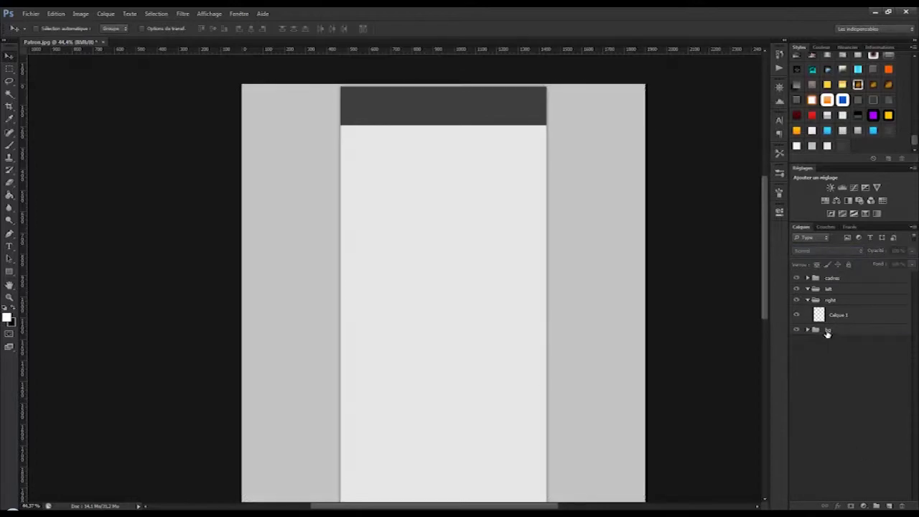
Prepare the Brush tool on the empty layer in right, with white as the colour and the large concentric-circle tip
{"action": "left_click", "coordinate": [838, 315]}
{"action": "left_click", "coordinate": [7, 318]}
{"action": "left_click", "coordinate": [684, 252]}
{"action": "left_click", "coordinate": [12, 145]}
{"action": "left_click", "coordinate": [48, 28]}
{"action": "left_click", "coordinate": [48, 29]}
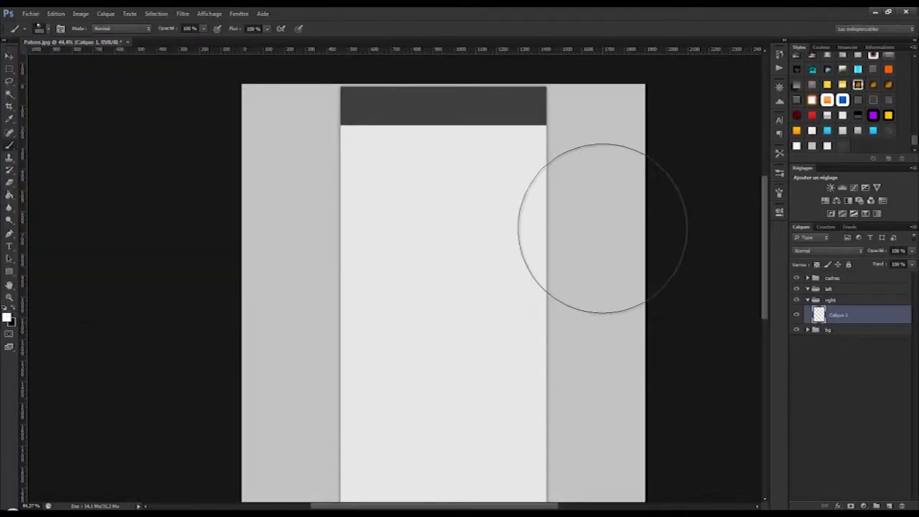
{"action": "left_click", "coordinate": [586, 227]}
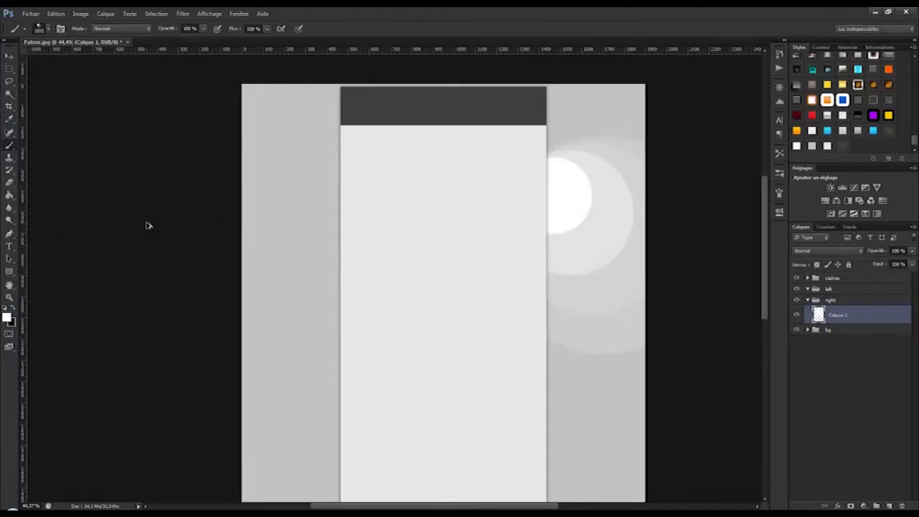
{"action": "key", "text": "ctrl+z"}
{"action": "left_click", "coordinate": [579, 206]}
{"action": "key", "text": "ctrl+z"}
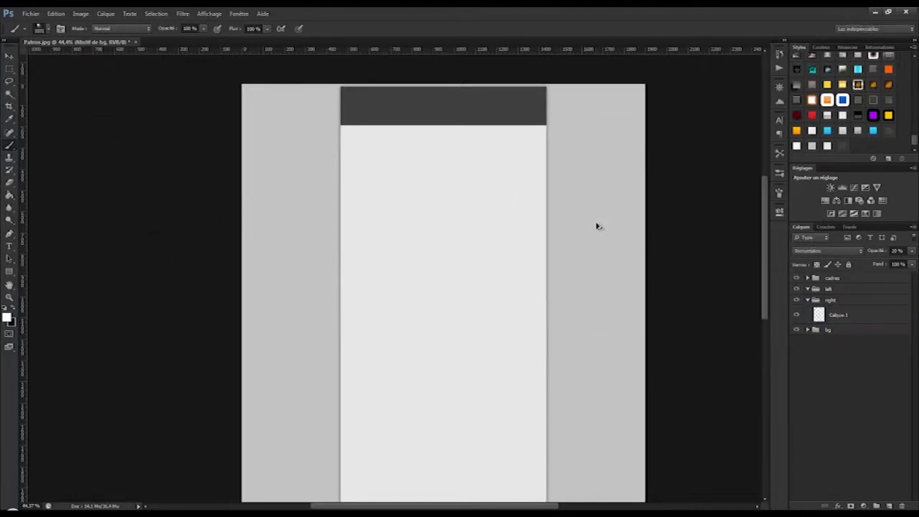
Stamp the white concentric circles on Calque 1 against the central column's right edge and shift them slightly down
{"action": "left_click", "coordinate": [833, 316]}
{"action": "left_click", "coordinate": [578, 212]}
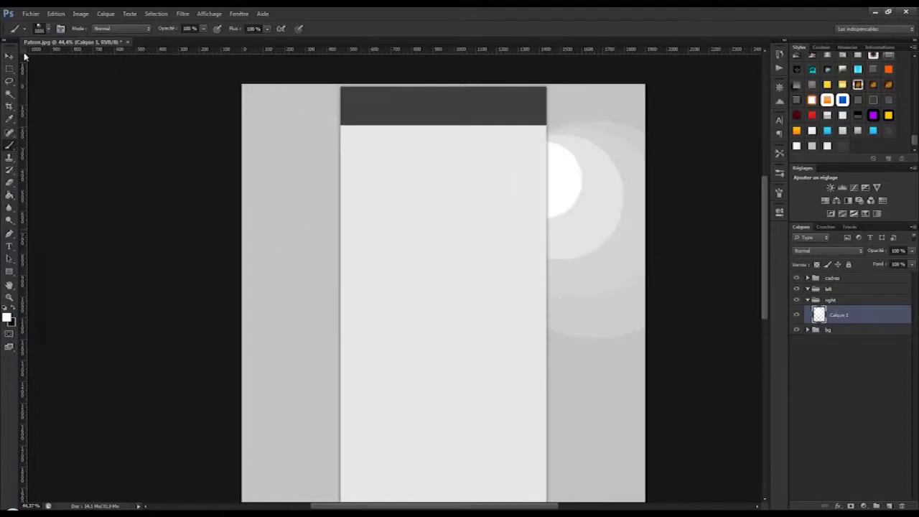
{"action": "key", "text": "v"}
{"action": "left_click_drag", "start_coordinate": [585, 212], "coordinate": [587, 230]}
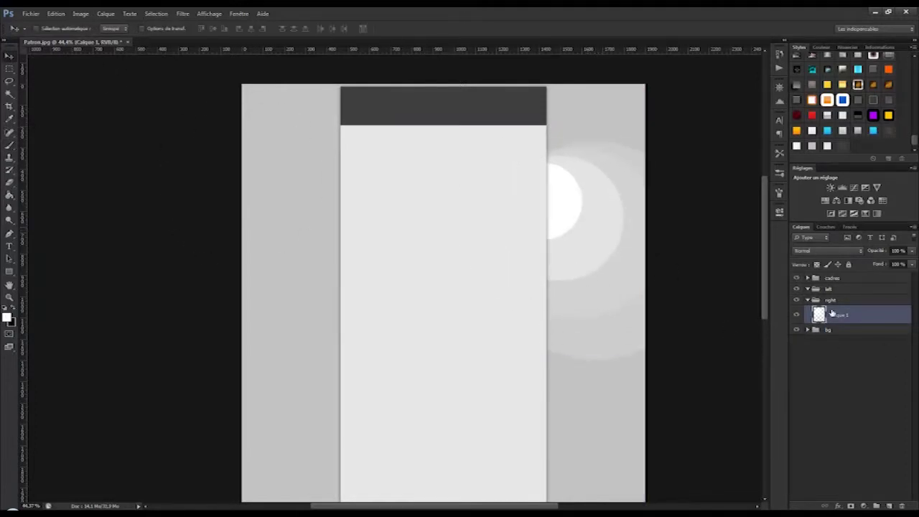
Duplicate the circle layer into the left group and mirror the copy with Symétrie axe horizontal
{"action": "key", "text": "ctrl+j"}
{"action": "left_click_drag", "start_coordinate": [843, 317], "coordinate": [837, 291]}
{"action": "left_click", "coordinate": [58, 15]}
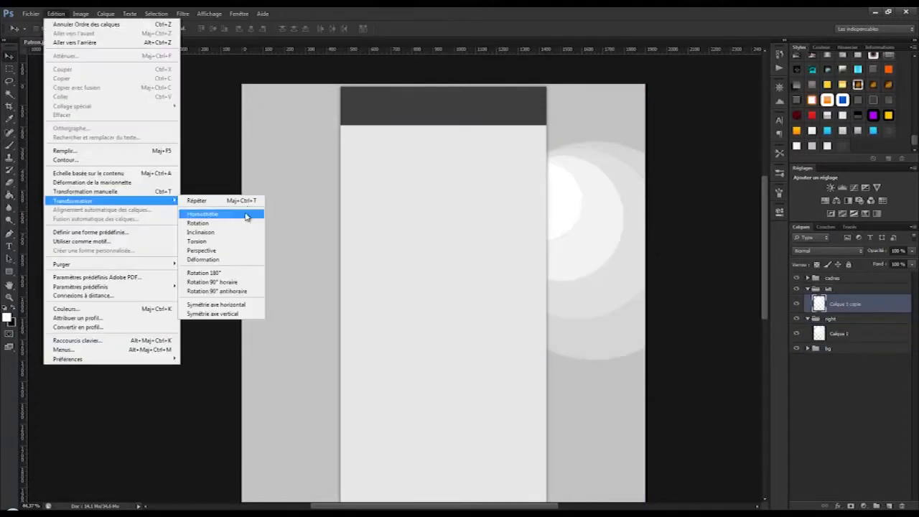
{"action": "left_click", "coordinate": [246, 212]}
{"action": "left_click", "coordinate": [56, 14]}
{"action": "mouse_move", "coordinate": [151, 204]}
{"action": "left_click", "coordinate": [237, 307]}
Move the mirrored circles to the left margin, against the central column's left edge
{"action": "left_click_drag", "start_coordinate": [609, 295], "coordinate": [364, 275]}
{"action": "scroll", "coordinate": [189, 300], "scroll_direction": "up", "scroll_amount": 5}
{"action": "scroll", "coordinate": [333, 301], "scroll_direction": "down", "scroll_amount": 3}
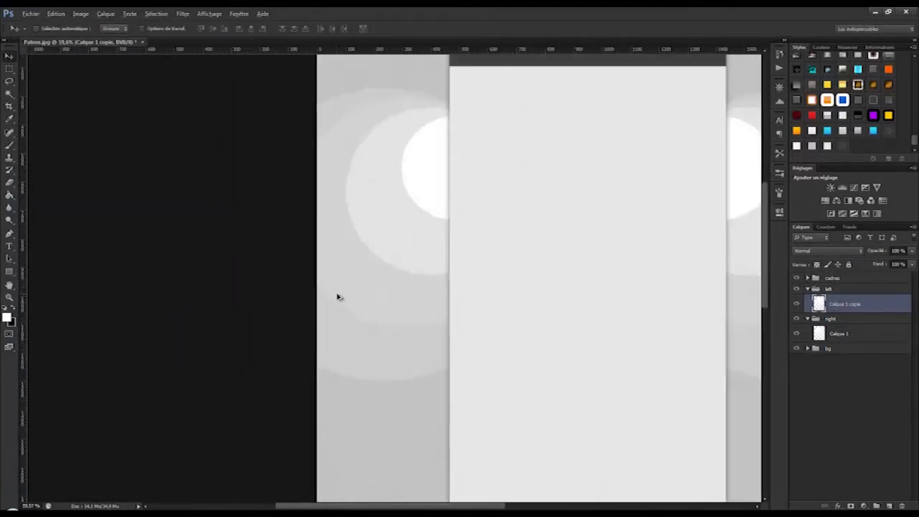
{"action": "scroll", "coordinate": [407, 271], "scroll_direction": "up", "scroll_amount": 1}
{"action": "scroll", "coordinate": [407, 271], "scroll_direction": "up", "scroll_amount": 1}
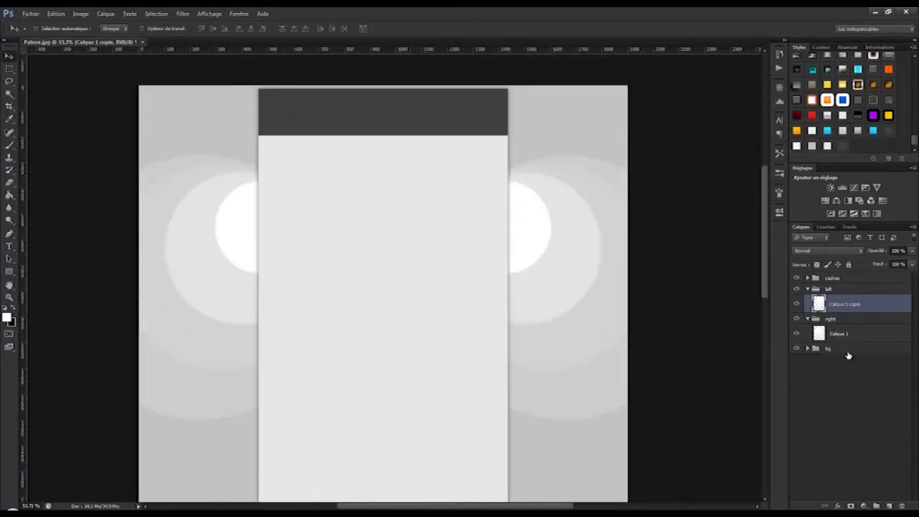
Set the opacity of both circle layers to 50%
{"action": "left_click", "coordinate": [854, 333]}
{"action": "type", "text": "70"}
{"action": "type", "text": "50"}
{"action": "left_click_drag", "start_coordinate": [900, 251], "coordinate": [878, 258]}
{"action": "left_click", "coordinate": [854, 305]}
{"action": "type", "text": "50"}
{"action": "key", "text": "Return"}
{"action": "left_click", "coordinate": [850, 387]}
Set the opacity of both circle layers to 70%
{"action": "left_click", "coordinate": [854, 305]}
{"action": "type", "text": "70"}
{"action": "left_click", "coordinate": [854, 333]}
{"action": "left_click", "coordinate": [897, 251]}
{"action": "type", "text": "70"}
{"action": "key", "text": "Return"}
Collapse the left and right groups and create a top group named logo containing a new layer
{"action": "left_click", "coordinate": [806, 318]}
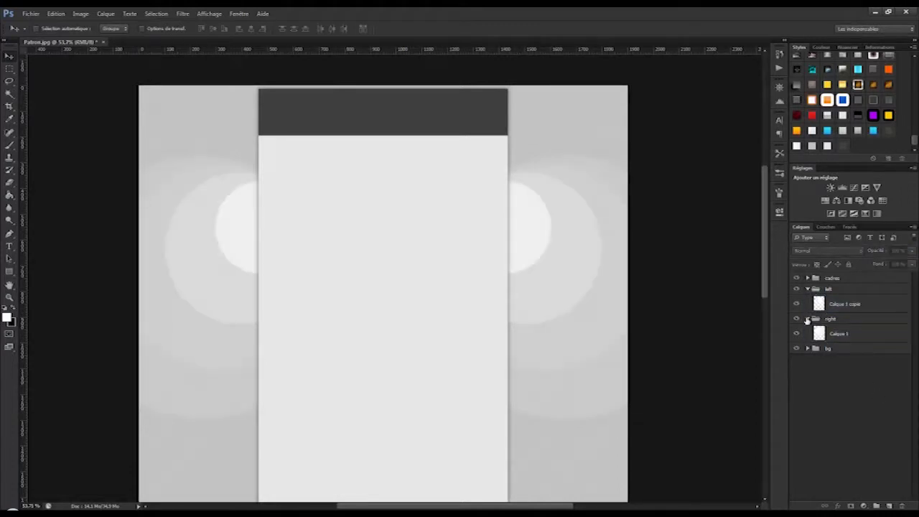
{"action": "left_click", "coordinate": [806, 289]}
{"action": "left_click", "coordinate": [815, 280]}
{"action": "left_click", "coordinate": [888, 506]}
{"action": "double_click", "coordinate": [833, 277]}
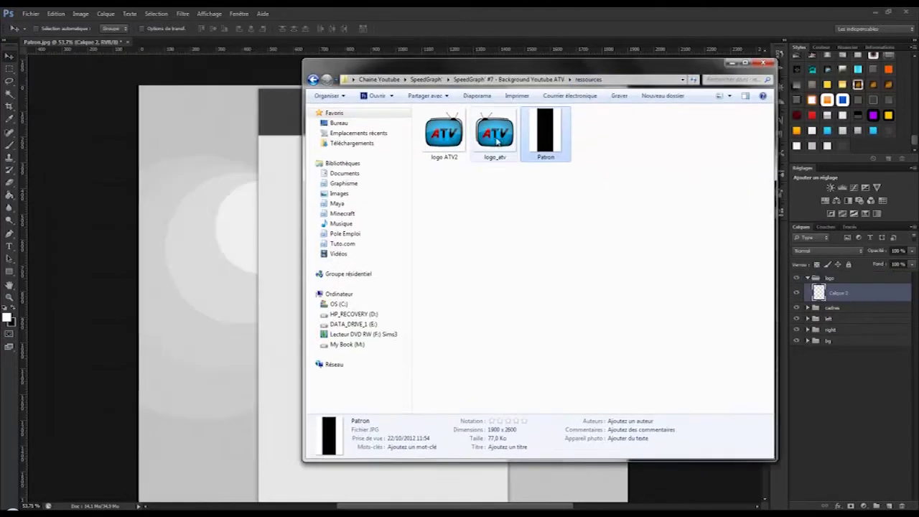
Place the logo_atv image in the document, scaled down proportionally and positioned in the upper left margin
{"action": "left_click_drag", "start_coordinate": [492, 134], "coordinate": [366, 239]}
{"action": "left_click_drag", "start_coordinate": [512, 396], "coordinate": [361, 253], "text": "shift"}
{"action": "left_click_drag", "start_coordinate": [350, 216], "coordinate": [228, 146]}
{"action": "right_click", "coordinate": [225, 145]}
{"action": "left_click_drag", "start_coordinate": [244, 179], "coordinate": [232, 161], "text": "shift"}
{"action": "left_click", "coordinate": [243, 150]}
Apply a Perspective transformation to the logo in the left margin so it looks slightly turned
{"action": "left_click", "coordinate": [56, 14]}
{"action": "mouse_move", "coordinate": [119, 201]}
{"action": "left_click", "coordinate": [227, 251]}
{"action": "left_click_drag", "start_coordinate": [195, 97], "coordinate": [198, 96]}
{"action": "left_click_drag", "start_coordinate": [194, 164], "coordinate": [204, 135]}
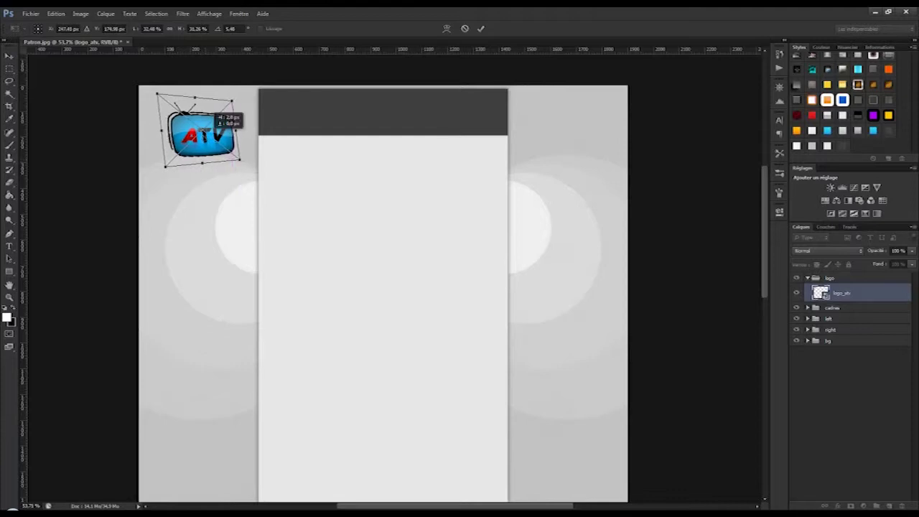
{"action": "left_click_drag", "start_coordinate": [162, 95], "coordinate": [176, 115]}
{"action": "left_click", "coordinate": [56, 14]}
{"action": "left_click", "coordinate": [72, 24]}
{"action": "left_click_drag", "start_coordinate": [204, 162], "coordinate": [238, 160]}
{"action": "key", "text": "Escape"}
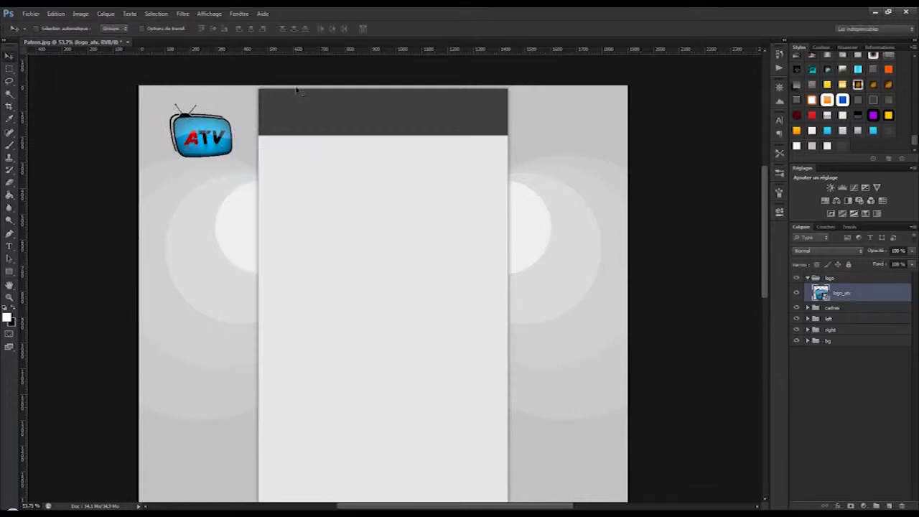
Rasterize the logo_atv layer
{"action": "right_click", "coordinate": [819, 292]}
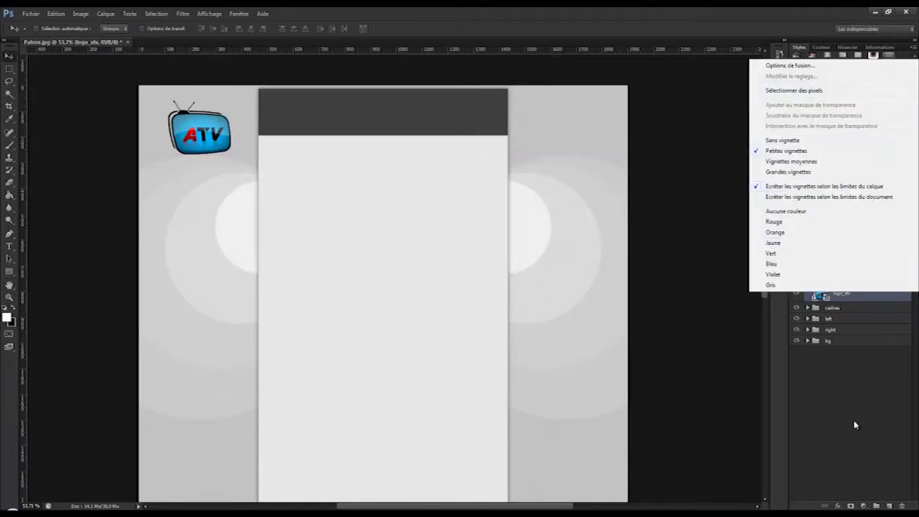
{"action": "right_click", "coordinate": [850, 293]}
{"action": "left_click", "coordinate": [716, 274]}
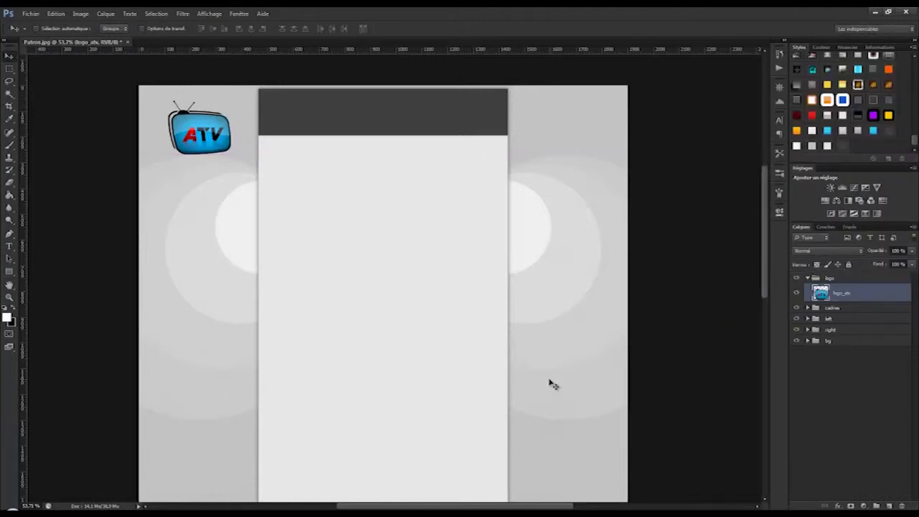
Place the logo ATV2 image and position it small in the upper right margin
{"action": "key", "text": "alt+Tab"}
{"action": "left_click_drag", "start_coordinate": [444, 137], "coordinate": [253, 287]}
{"action": "left_click_drag", "start_coordinate": [203, 470], "coordinate": [573, 141]}
{"action": "key", "text": "Return"}
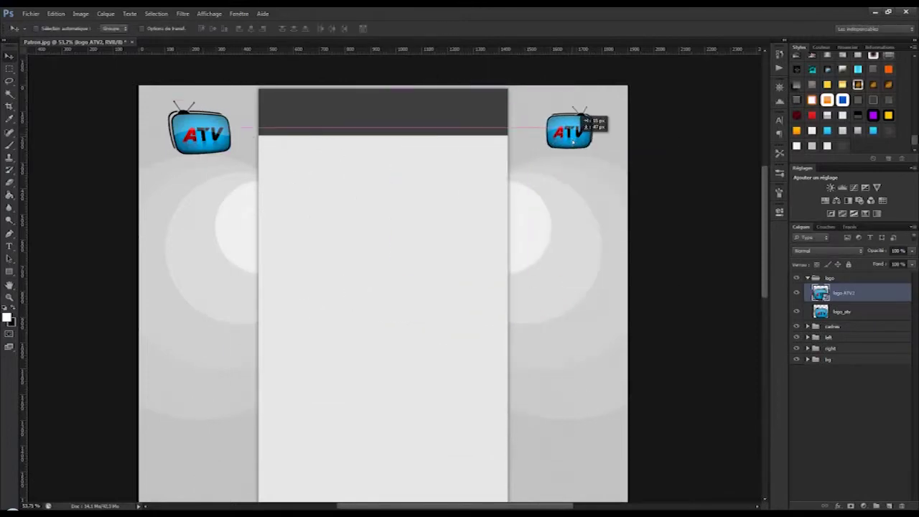
Apply a Perspective transformation to the logo in the right margin, mirroring the left logo's slant
{"action": "left_click", "coordinate": [56, 14]}
{"action": "mouse_move", "coordinate": [102, 199]}
{"action": "left_click", "coordinate": [206, 247]}
{"action": "left_click_drag", "start_coordinate": [543, 101], "coordinate": [542, 108]}
{"action": "left_click_drag", "start_coordinate": [569, 152], "coordinate": [590, 147]}
{"action": "right_click", "coordinate": [599, 146]}
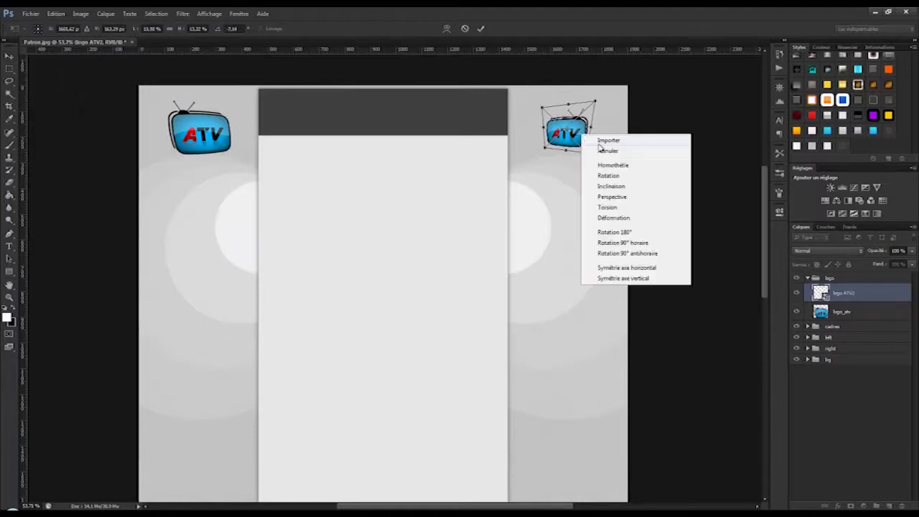
{"action": "left_click", "coordinate": [603, 143]}
Rotate the logo in the right margin slightly clockwise and apply the transformation
{"action": "left_click", "coordinate": [52, 13]}
{"action": "mouse_move", "coordinate": [102, 201]}
{"action": "left_click", "coordinate": [216, 224]}
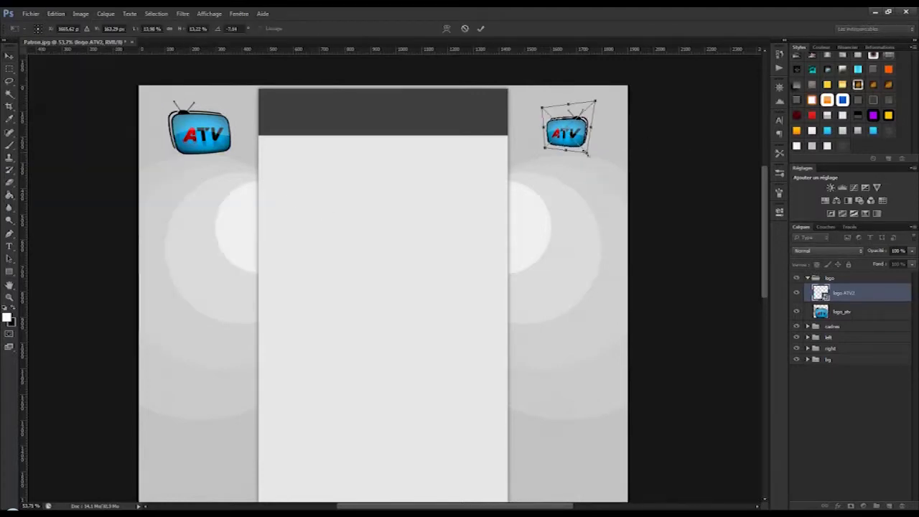
{"action": "left_click_drag", "start_coordinate": [592, 128], "coordinate": [600, 131]}
{"action": "left_click", "coordinate": [9, 68]}
{"action": "left_click", "coordinate": [415, 197]}
{"action": "left_click", "coordinate": [55, 14]}
{"action": "mouse_move", "coordinate": [102, 199]}
{"action": "left_click", "coordinate": [215, 223]}
{"action": "left_click_drag", "start_coordinate": [596, 154], "coordinate": [582, 175]}
{"action": "left_click", "coordinate": [10, 57]}
{"action": "left_click", "coordinate": [414, 197]}
Rotate the logo in the left margin slightly counterclockwise and apply the transformation
{"action": "left_click", "coordinate": [841, 312]}
{"action": "left_click", "coordinate": [56, 14]}
{"action": "mouse_move", "coordinate": [95, 202]}
{"action": "left_click", "coordinate": [214, 223]}
{"action": "left_click_drag", "start_coordinate": [229, 174], "coordinate": [237, 169]}
{"action": "left_click", "coordinate": [9, 56]}
{"action": "key", "text": "Return"}
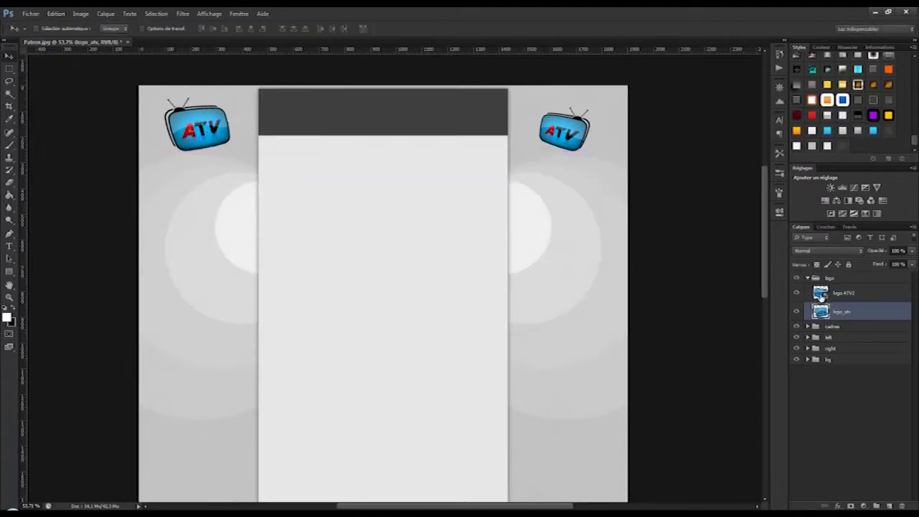
Duplicate the left logo beneath the original and offset the copy up and to the left in a stacked effect
{"action": "key", "text": "ctrl+j"}
{"action": "left_click_drag", "start_coordinate": [834, 313], "coordinate": [849, 326]}
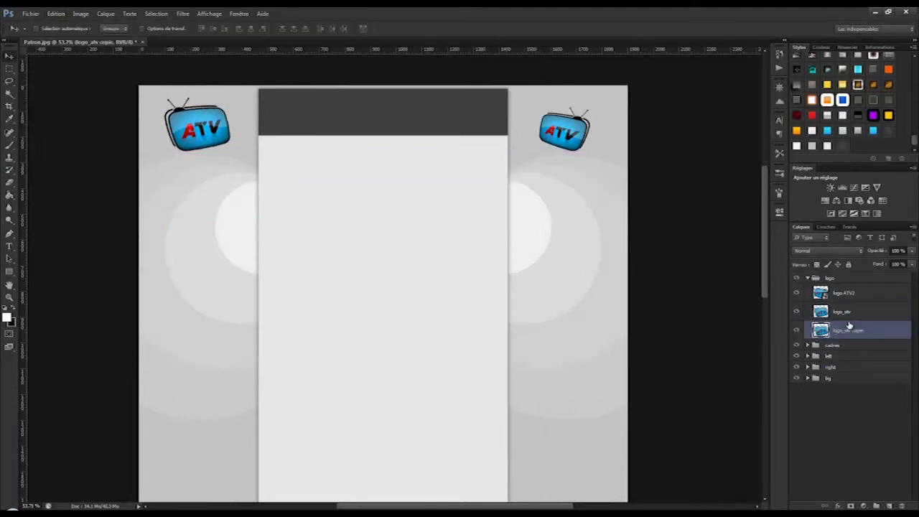
{"action": "key", "text": "shift+Up"}
{"action": "key", "text": "shift+Left"}
Duplicate the right logo beneath the original, with the copy offset up and to the right
{"action": "left_click", "coordinate": [841, 296]}
{"action": "key", "text": "ctrl+j"}
{"action": "left_click_drag", "start_coordinate": [842, 310], "coordinate": [843, 289]}
{"action": "right_click", "coordinate": [845, 308]}
{"action": "left_click", "coordinate": [847, 313]}
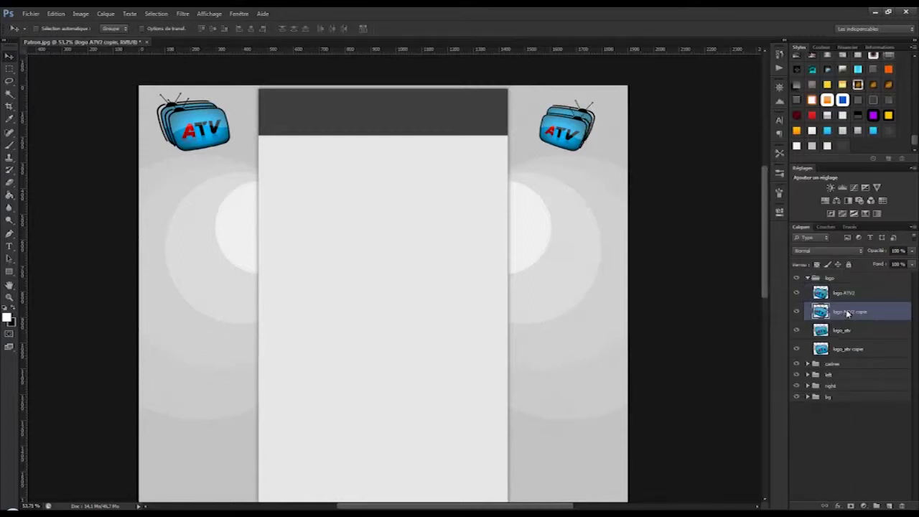
Add a white colour overlay at 25% opacity to the right logo's copy and reduce its fill to 0%
{"action": "left_click", "coordinate": [838, 505]}
{"action": "left_click", "coordinate": [844, 438]}
{"action": "left_click", "coordinate": [706, 239]}
{"action": "left_click_drag", "start_coordinate": [449, 260], "coordinate": [446, 254]}
{"action": "left_click", "coordinate": [685, 253]}
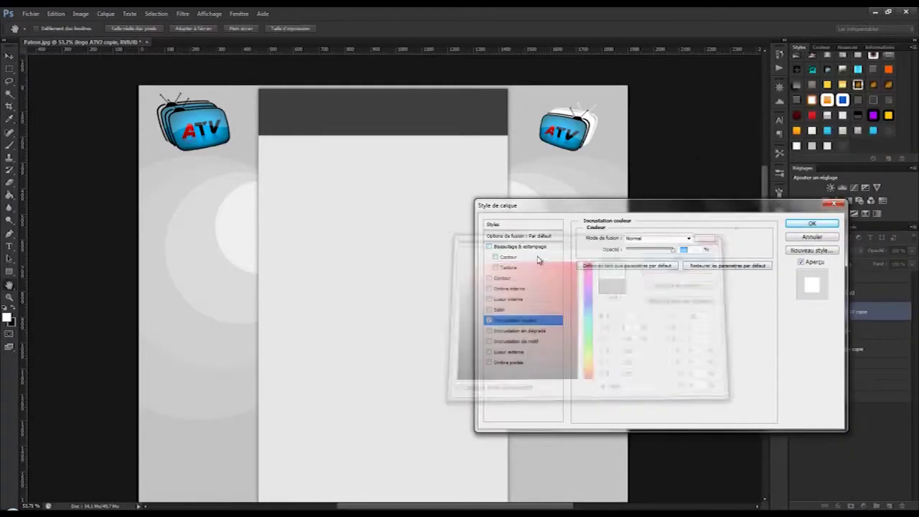
{"action": "left_click", "coordinate": [529, 236]}
{"action": "left_click", "coordinate": [533, 321]}
{"action": "double_click", "coordinate": [683, 250]}
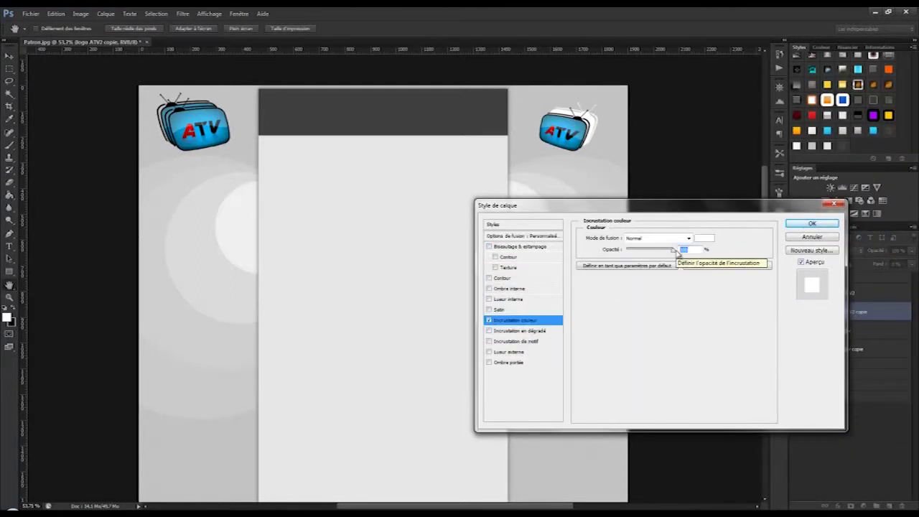
{"action": "type", "text": "25"}
{"action": "left_click", "coordinate": [812, 223]}
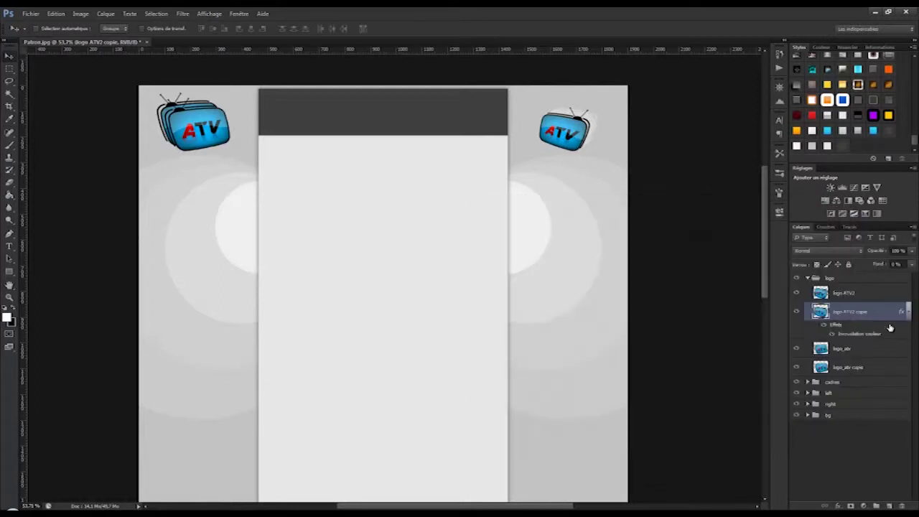
{"action": "right_click", "coordinate": [877, 320]}
{"action": "left_click", "coordinate": [795, 260]}
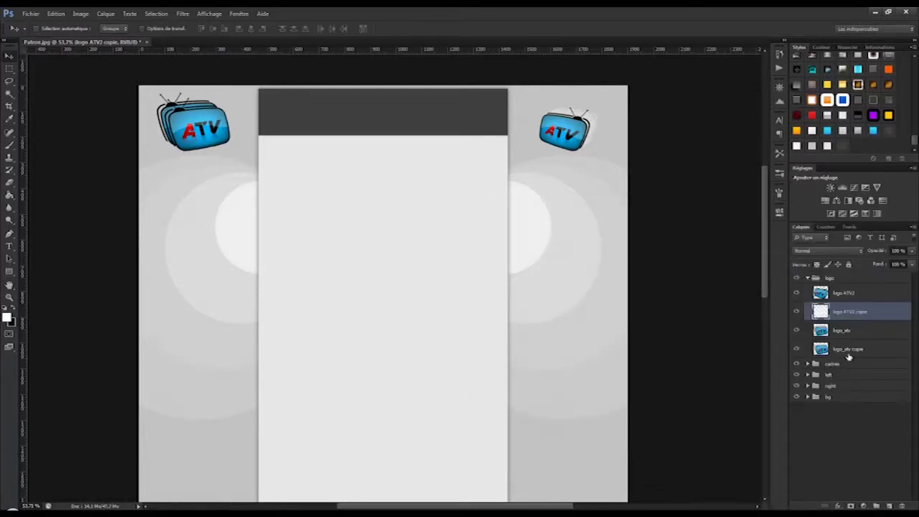
{"action": "key", "text": "ctrl+z"}
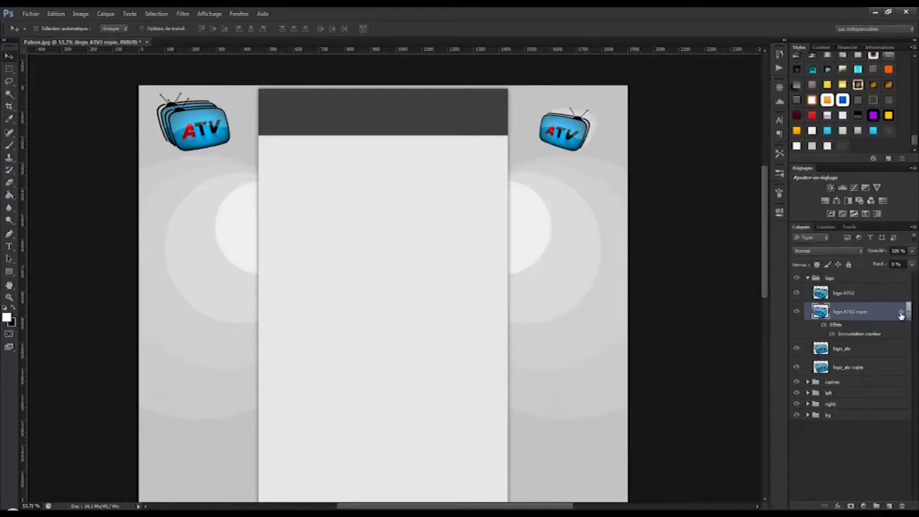
Set the colour overlay's opacity to 100% on the right logo's copy
{"action": "double_click", "coordinate": [901, 315]}
{"action": "left_click_drag", "start_coordinate": [668, 276], "coordinate": [678, 276]}
{"action": "left_click", "coordinate": [515, 320]}
{"action": "left_click_drag", "start_coordinate": [642, 250], "coordinate": [676, 250]}
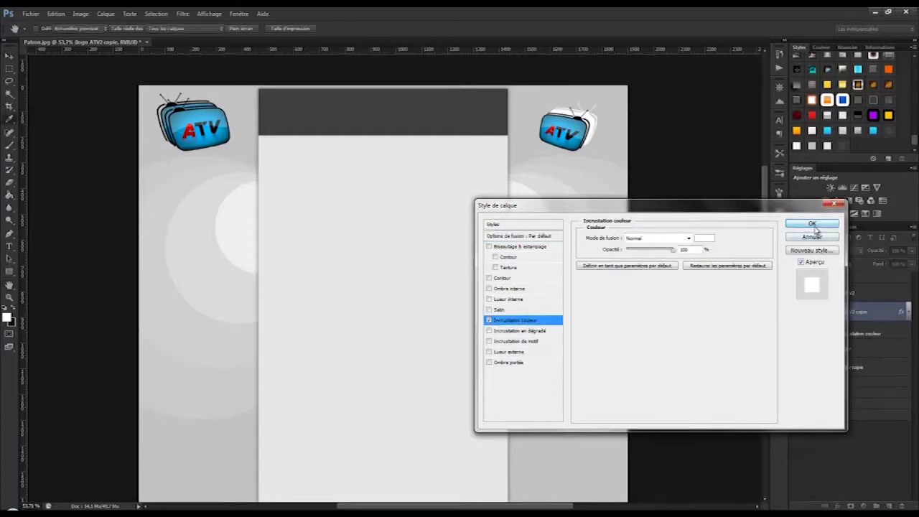
{"action": "left_click", "coordinate": [811, 224]}
Rasterize the layer style of the right logo's copy and lower the layer's opacity to make it faint
{"action": "right_click", "coordinate": [884, 315]}
{"action": "left_click", "coordinate": [787, 260]}
{"action": "left_click_drag", "start_coordinate": [904, 251], "coordinate": [885, 250]}
{"action": "left_click", "coordinate": [835, 349]}
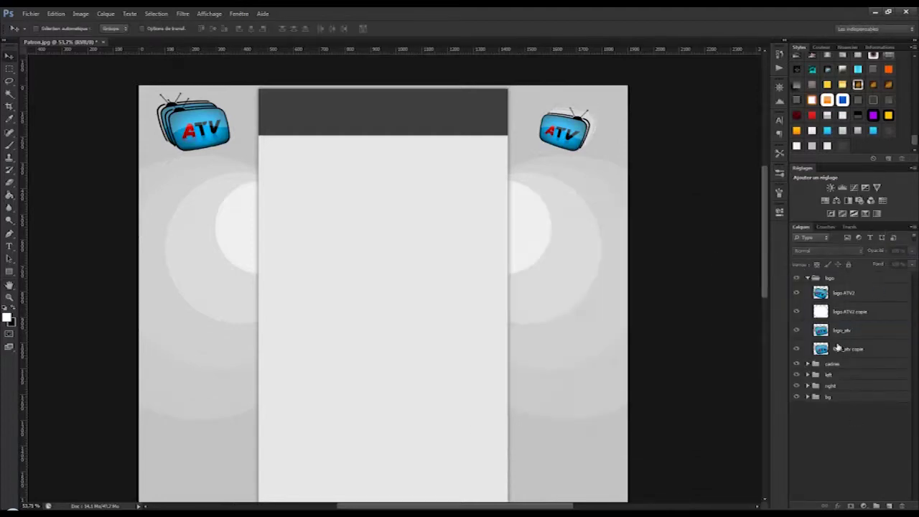
Add a white colour overlay to the left logo's copy
{"action": "right_click", "coordinate": [836, 349]}
{"action": "left_click", "coordinate": [854, 467]}
{"action": "left_click", "coordinate": [704, 238]}
{"action": "left_click", "coordinate": [687, 250]}
{"action": "left_click", "coordinate": [812, 223]}
Rasterize the layer style of the left logo's copy and set the layer's opacity to 30%
{"action": "right_click", "coordinate": [836, 352]}
{"action": "left_click", "coordinate": [797, 103]}
{"action": "left_click_drag", "start_coordinate": [904, 251], "coordinate": [884, 250]}
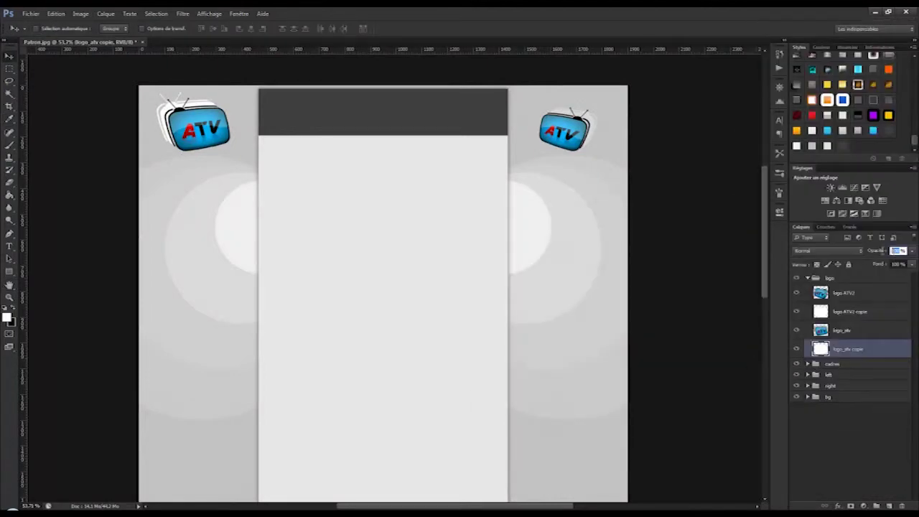
{"action": "type", "text": "30"}
{"action": "left_click", "coordinate": [849, 408]}
Add a drop shadow to the original right logo with 50% opacity and a -140° angle
{"action": "left_click", "coordinate": [850, 293]}
{"action": "left_click", "coordinate": [837, 505]}
{"action": "left_click", "coordinate": [836, 499]}
{"action": "left_click", "coordinate": [627, 270]}
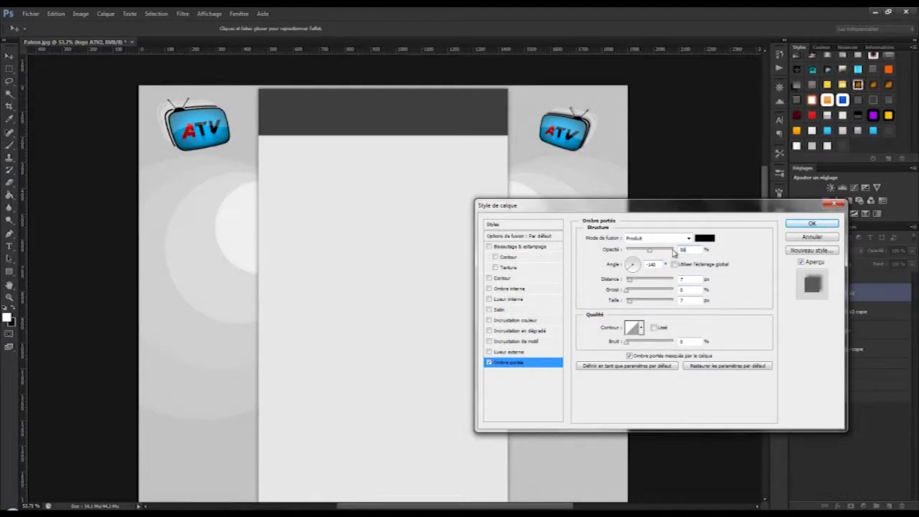
{"action": "left_click", "coordinate": [811, 223]}
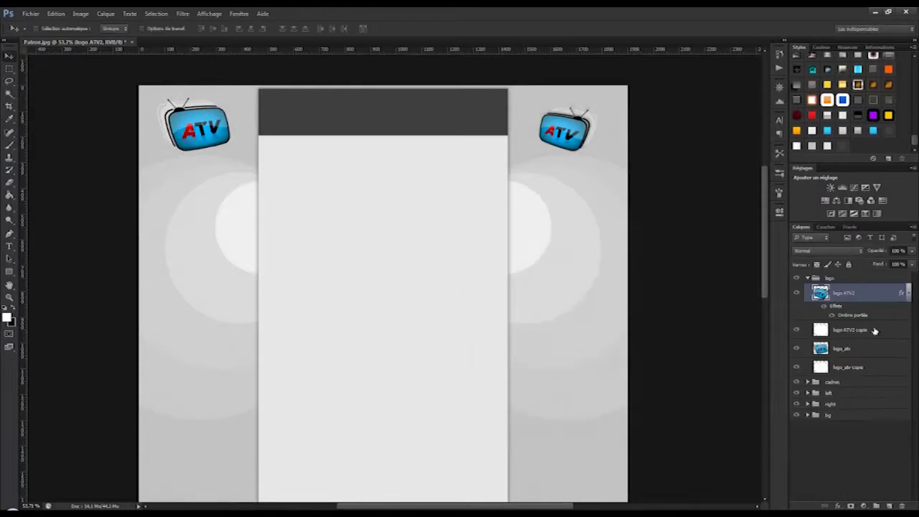
Add a drop shadow to the original left logo and lower the shadow's opacity
{"action": "left_click", "coordinate": [861, 348]}
{"action": "left_click", "coordinate": [839, 504]}
{"action": "left_click", "coordinate": [842, 497]}
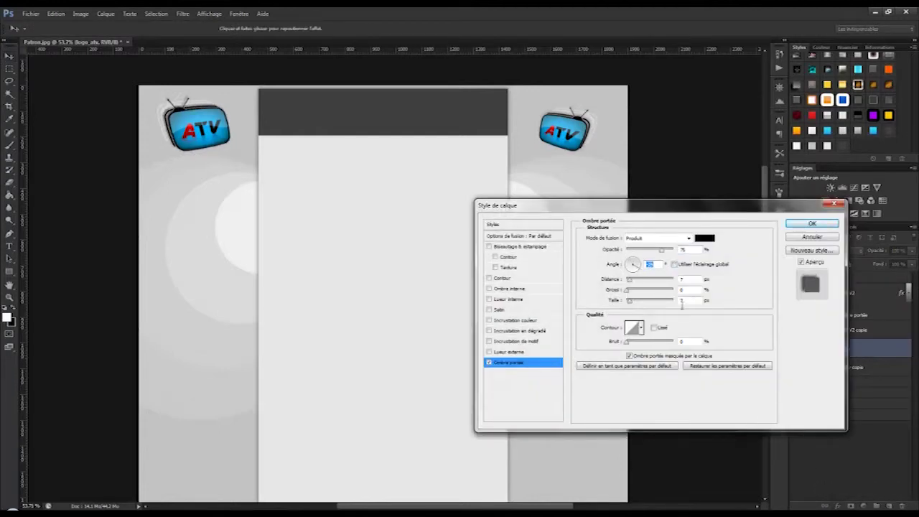
{"action": "left_click_drag", "start_coordinate": [663, 252], "coordinate": [648, 251]}
{"action": "left_click", "coordinate": [811, 223]}
Collapse the logo group and create a new layer inside a subgroup named forme_1 within the right group
{"action": "left_click", "coordinate": [909, 349]}
{"action": "left_click", "coordinate": [909, 293]}
{"action": "left_click", "coordinate": [808, 278]}
{"action": "left_click", "coordinate": [829, 311]}
{"action": "left_click", "coordinate": [806, 310]}
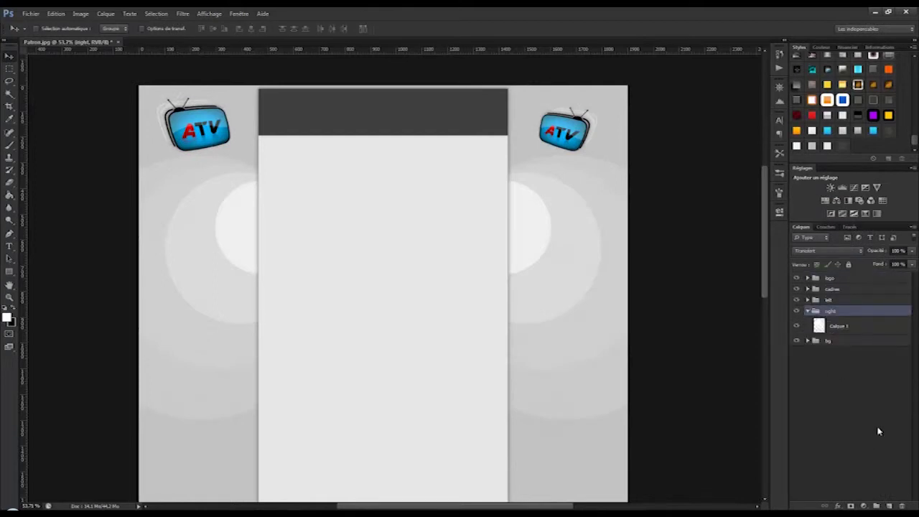
{"action": "left_click", "coordinate": [889, 506]}
{"action": "left_click", "coordinate": [876, 506]}
{"action": "left_click_drag", "start_coordinate": [841, 344], "coordinate": [841, 324]}
{"action": "scroll", "coordinate": [587, 249], "scroll_direction": "up", "scroll_amount": 2}
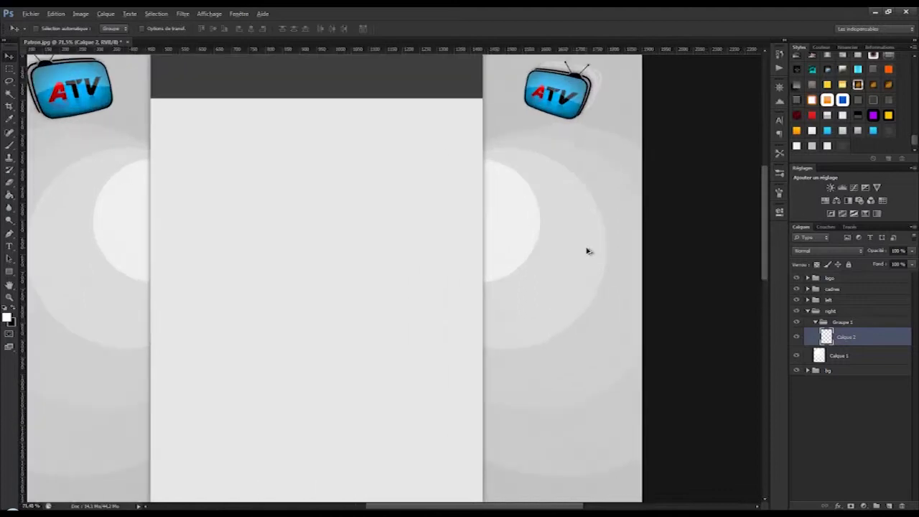
{"action": "double_click", "coordinate": [842, 323]}
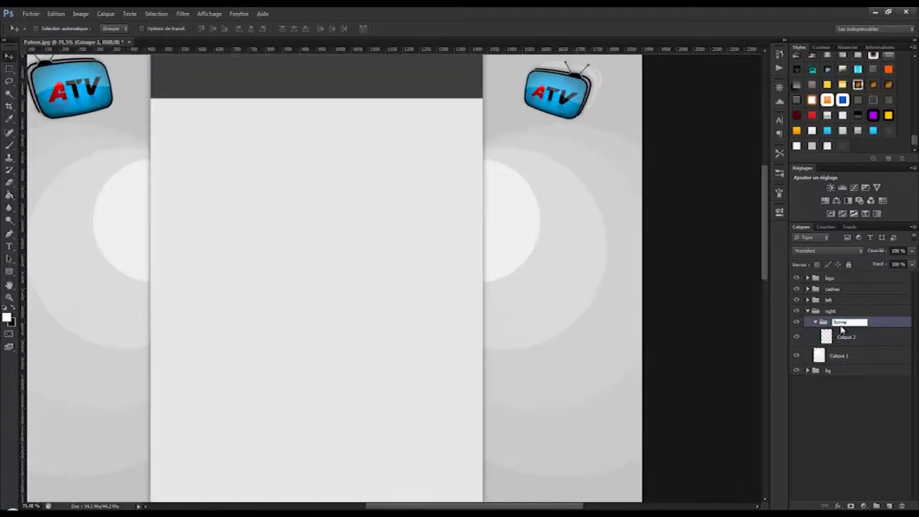
{"action": "left_click", "coordinate": [842, 338]}
{"action": "right_click", "coordinate": [10, 273]}
{"action": "left_click", "coordinate": [50, 319]}
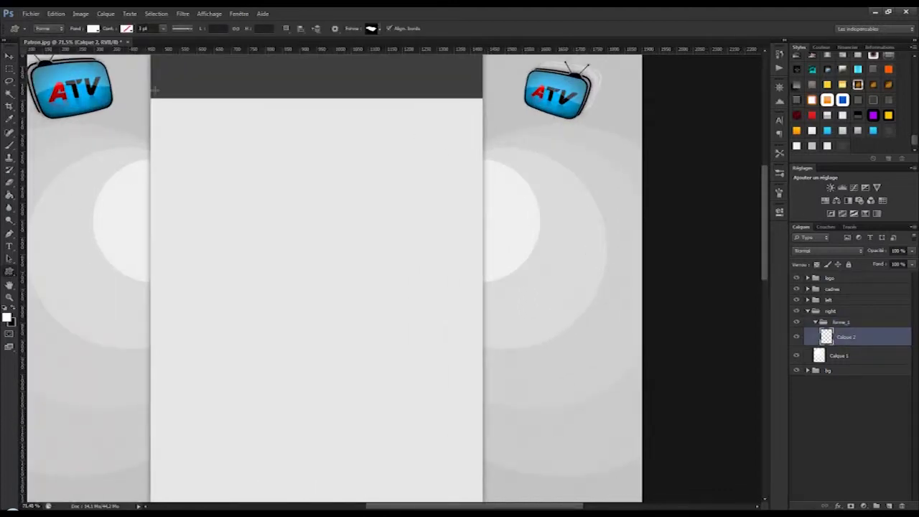
{"action": "left_click", "coordinate": [374, 28]}
{"action": "left_click", "coordinate": [380, 30]}
Stamp a white pentagon at the content area's upper right edge using the pentagon brush at 150 px
{"action": "left_click", "coordinate": [9, 145]}
{"action": "left_click", "coordinate": [49, 30]}
{"action": "left_click_drag", "start_coordinate": [214, 266], "coordinate": [215, 301]}
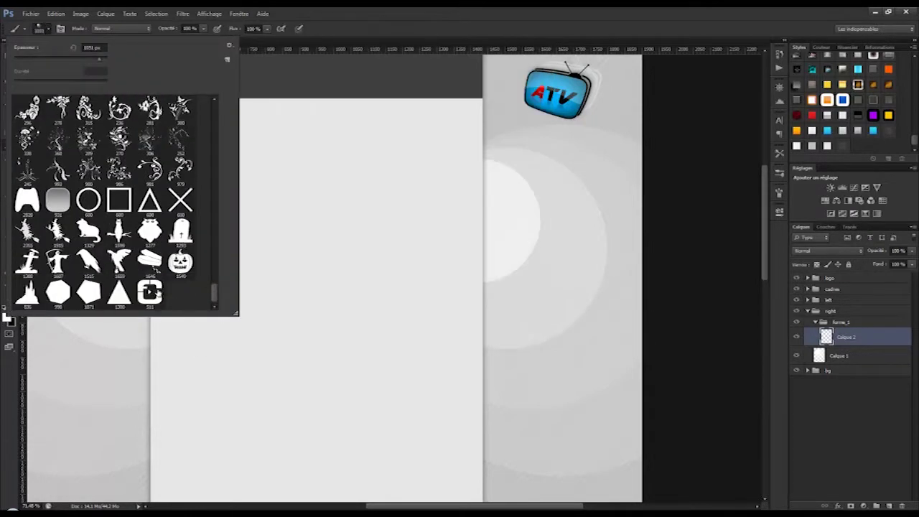
{"action": "left_click", "coordinate": [48, 29]}
{"action": "left_click", "coordinate": [47, 29]}
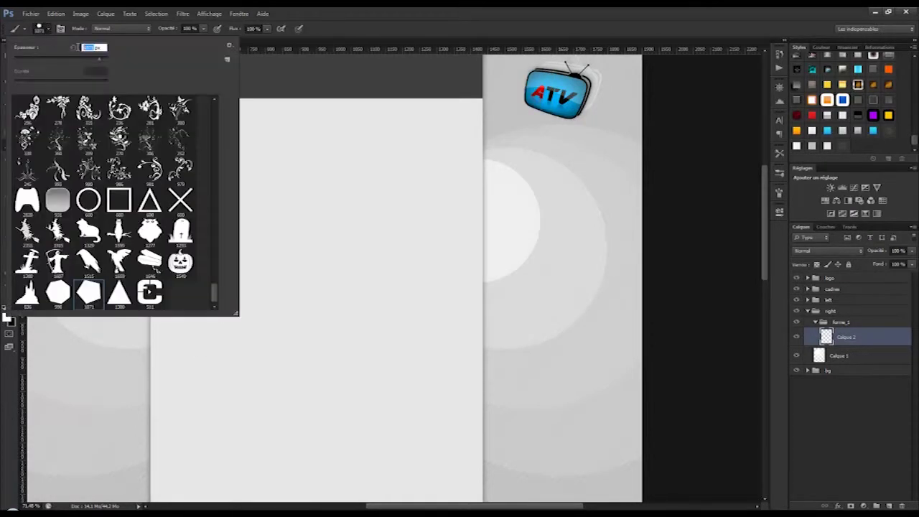
{"action": "left_click", "coordinate": [44, 29]}
{"action": "left_click", "coordinate": [44, 28]}
{"action": "type", "text": "100"}
{"action": "key", "text": "Return"}
{"action": "left_click", "coordinate": [44, 28]}
{"action": "key", "text": "Return"}
{"action": "left_click", "coordinate": [488, 127]}
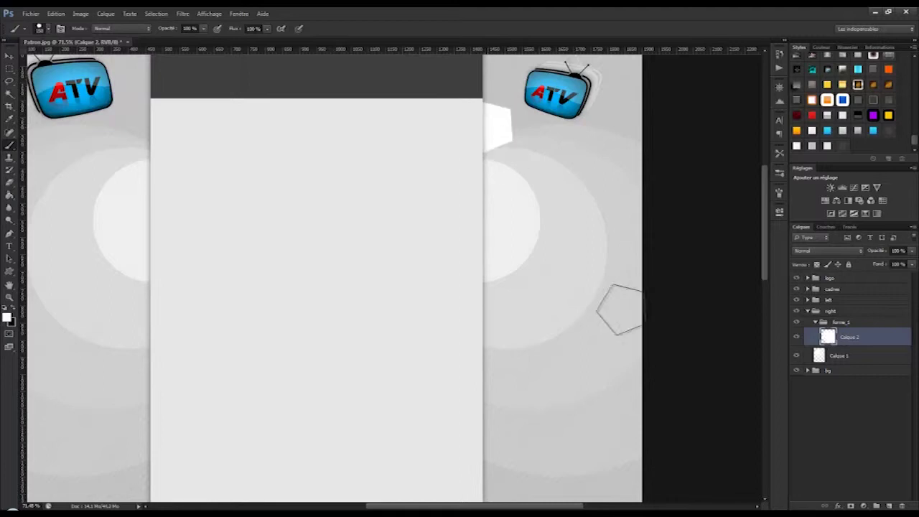
Add a new layer and set up the triangle brush at 150 px with shape dynamics and scattering
{"action": "left_click", "coordinate": [900, 506]}
{"action": "left_click", "coordinate": [45, 29]}
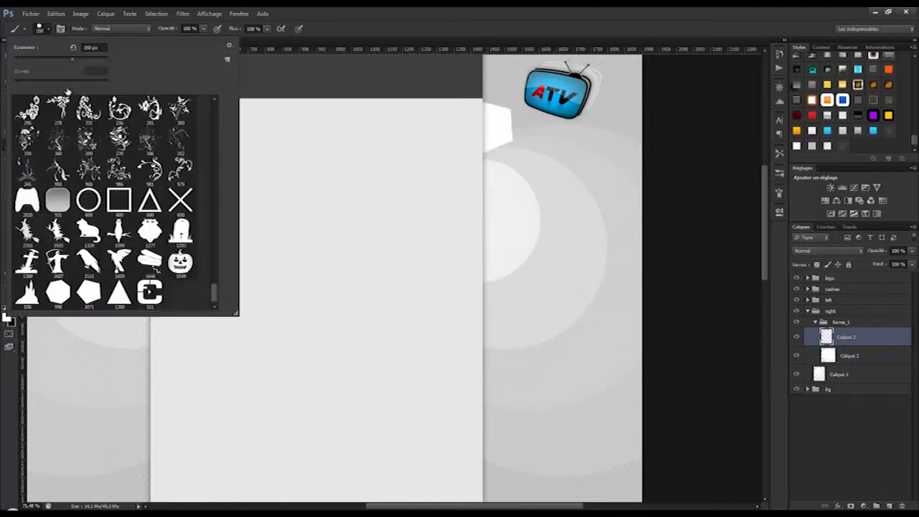
{"action": "key", "text": "Return"}
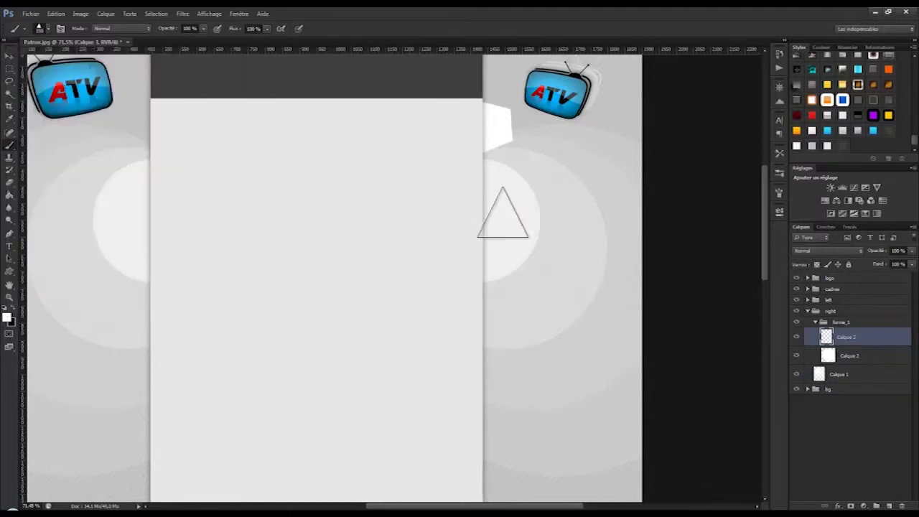
{"action": "left_click", "coordinate": [779, 194]}
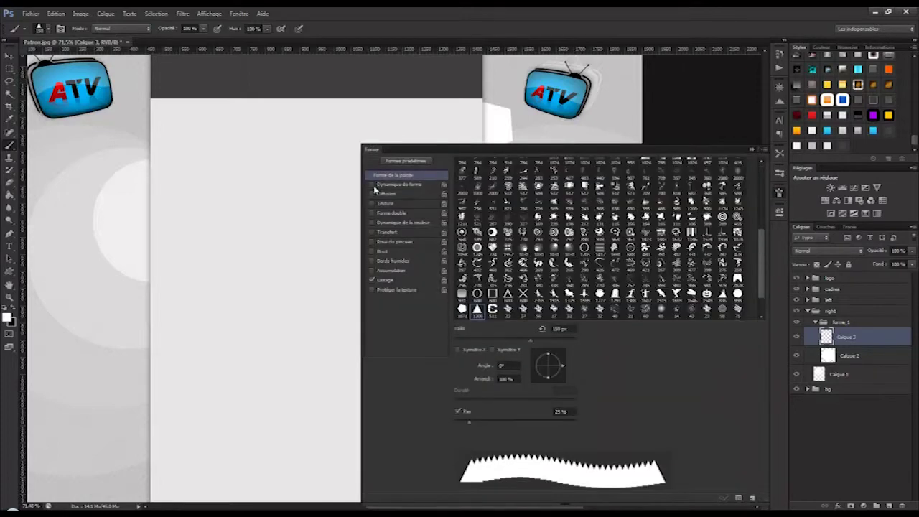
{"action": "left_click", "coordinate": [373, 185]}
{"action": "left_click", "coordinate": [386, 185]}
{"action": "left_click", "coordinate": [388, 195]}
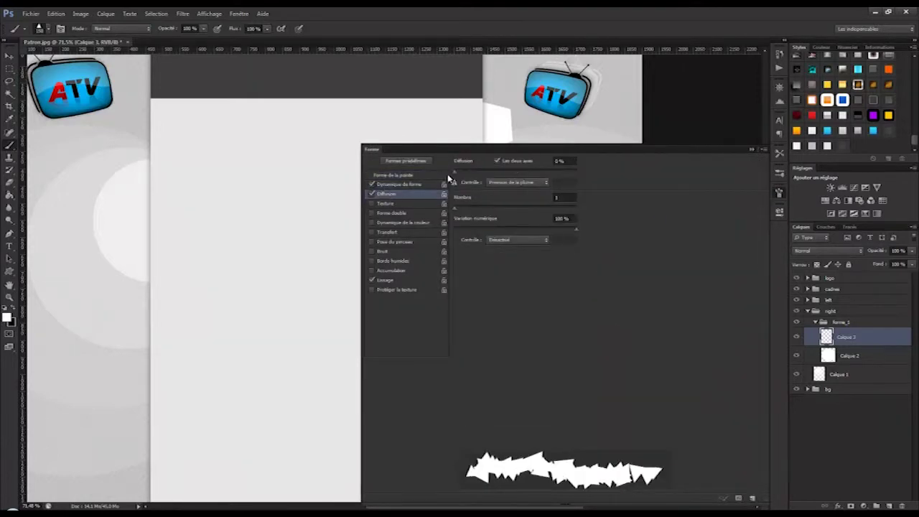
{"action": "left_click", "coordinate": [751, 152]}
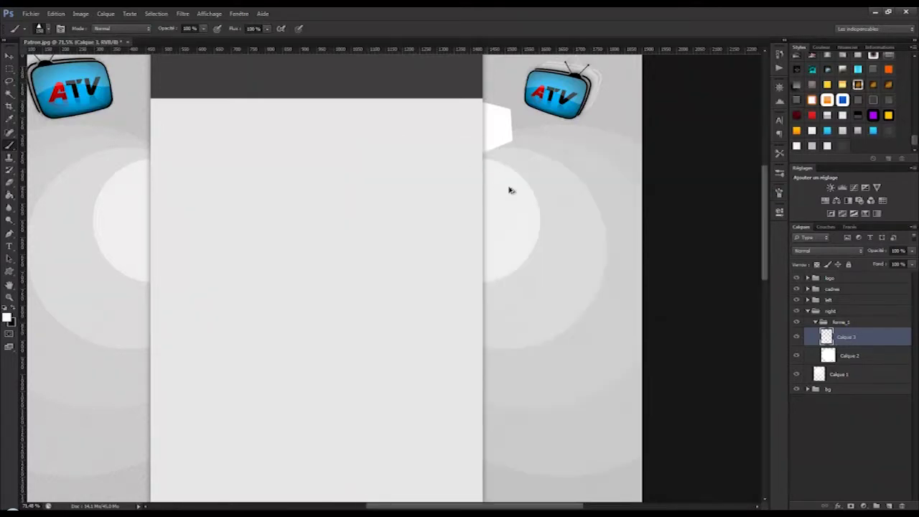
Stamp white triangles on separate layers along the content area's right edge and hide the right circles layer
{"action": "key", "text": "ctrl+shift+alt+n"}
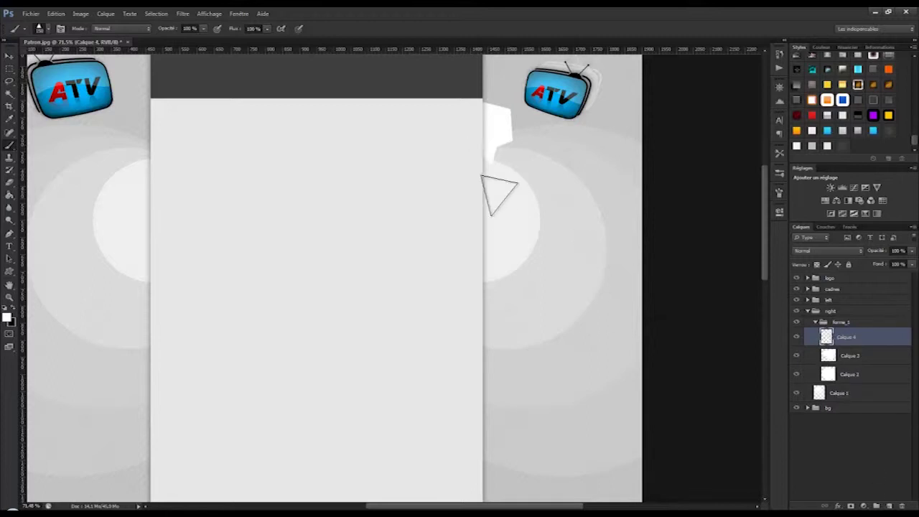
{"action": "left_click", "coordinate": [493, 214]}
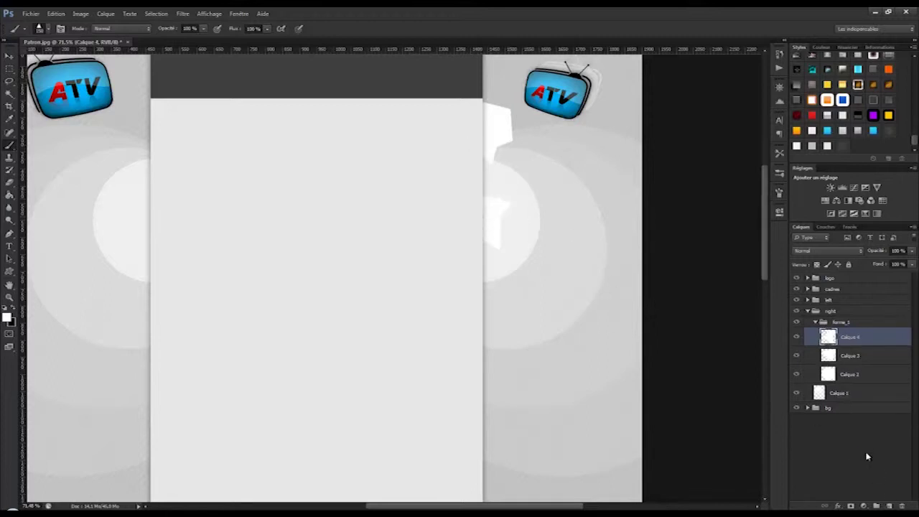
{"action": "left_click", "coordinate": [795, 397]}
{"action": "key", "text": "ctrl+z"}
{"action": "left_click", "coordinate": [498, 226]}
{"action": "left_click", "coordinate": [889, 507]}
{"action": "left_click", "coordinate": [589, 353]}
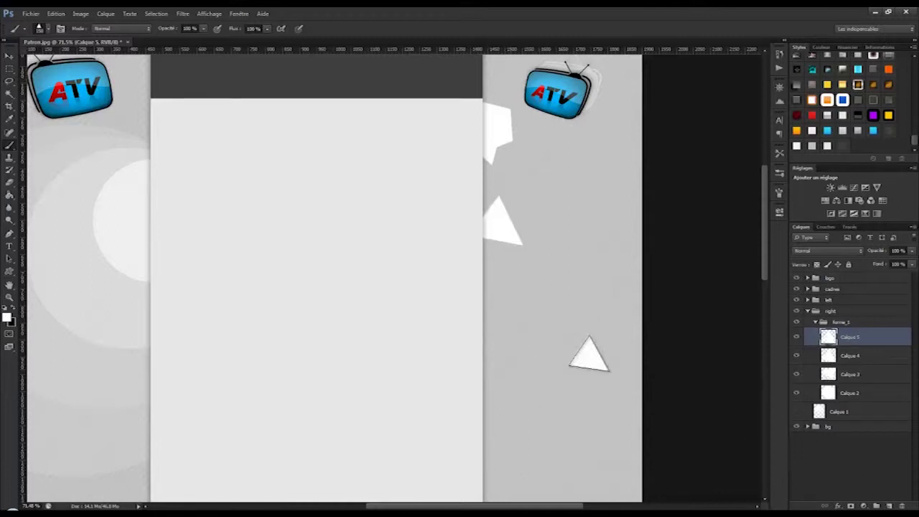
{"action": "left_click", "coordinate": [581, 355]}
{"action": "left_click_drag", "start_coordinate": [844, 339], "coordinate": [901, 506]}
Stamp a small triangle on a new layer at the content area's right edge, below the larger triangle
{"action": "left_click", "coordinate": [889, 506]}
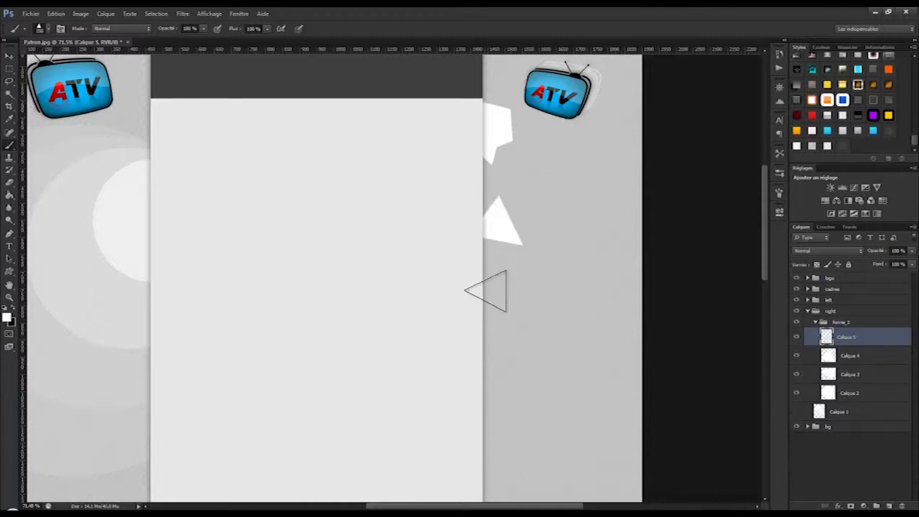
{"action": "left_click", "coordinate": [485, 291]}
{"action": "key", "text": "ctrl+z"}
{"action": "left_click", "coordinate": [493, 282]}
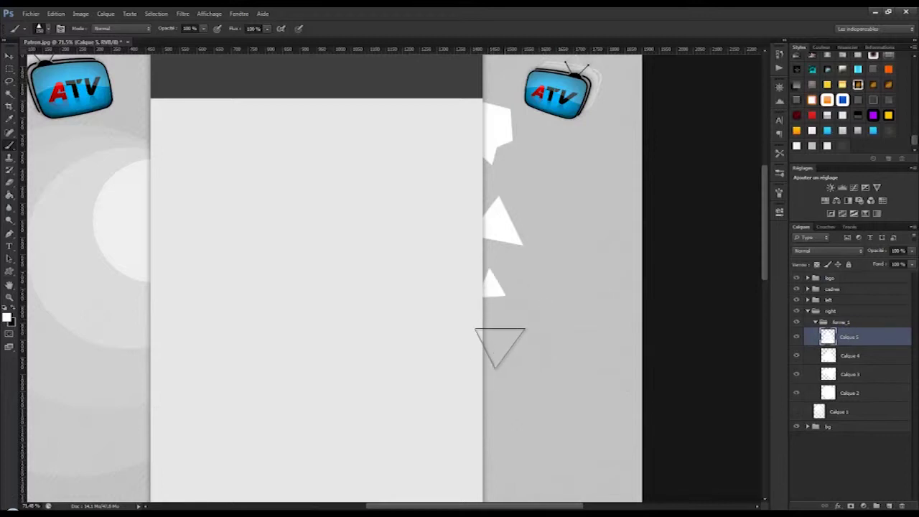
{"action": "left_click", "coordinate": [533, 334]}
{"action": "left_click", "coordinate": [570, 205]}
{"action": "key", "text": "ctrl+alt+z"}
{"action": "key", "text": "ctrl+alt+z"}
Stamp two triangles on separate new layers in the middle and lower part of the right margin
{"action": "left_click", "coordinate": [889, 506]}
{"action": "left_click", "coordinate": [555, 290]}
{"action": "left_click", "coordinate": [888, 506]}
{"action": "left_click", "coordinate": [587, 393]}
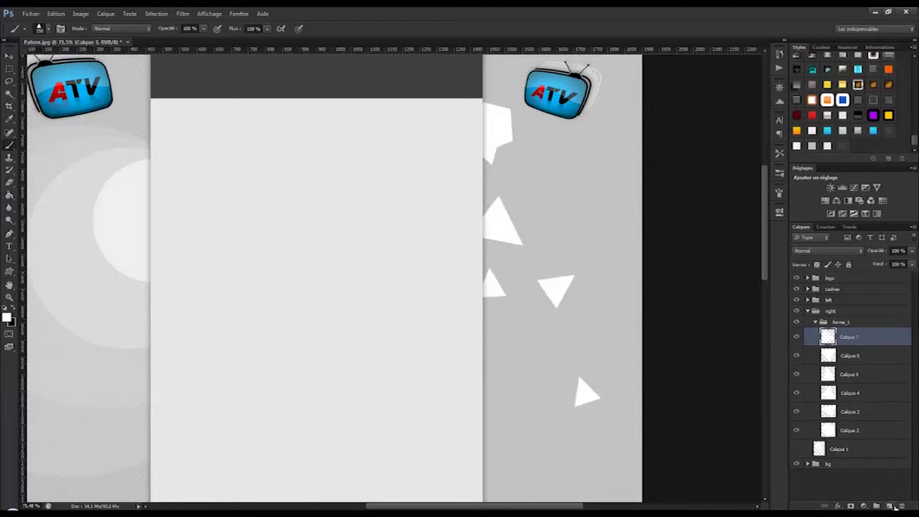
Stamp a larger triangle on a new layer in the right margin below the logo
{"action": "left_click", "coordinate": [891, 506]}
{"action": "left_click", "coordinate": [590, 228]}
{"action": "key", "text": "ctrl+alt+z"}
{"action": "key", "text": "ctrl+alt+z"}
{"action": "left_click", "coordinate": [889, 506]}
{"action": "left_click", "coordinate": [575, 212]}
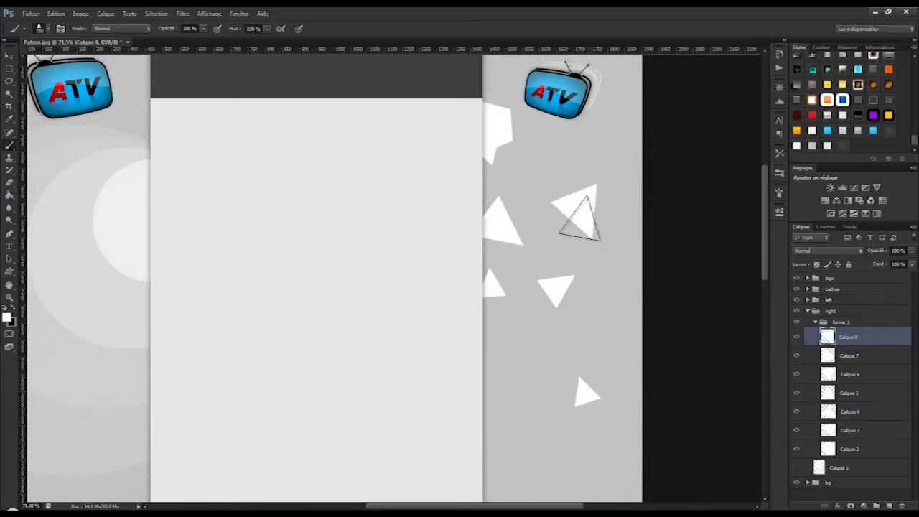
Switch to the pentagon brush at 150 px and turn on its random size and angle variation
{"action": "left_click", "coordinate": [48, 30]}
{"action": "left_click", "coordinate": [89, 293]}
{"action": "left_click", "coordinate": [49, 30]}
{"action": "left_click", "coordinate": [49, 31]}
{"action": "left_click_drag", "start_coordinate": [105, 48], "coordinate": [72, 49]}
{"action": "type", "text": "150"}
{"action": "key", "text": "Return"}
{"action": "left_click", "coordinate": [779, 193]}
{"action": "left_click", "coordinate": [373, 195]}
{"action": "left_click", "coordinate": [752, 150]}
Move the pentagon's layer out of forme_1 into a new group named forme_2 beneath it
{"action": "left_click_drag", "start_coordinate": [849, 451], "coordinate": [849, 462]}
{"action": "left_click", "coordinate": [815, 322]}
{"action": "left_click", "coordinate": [889, 505]}
{"action": "key", "text": "ctrl+g"}
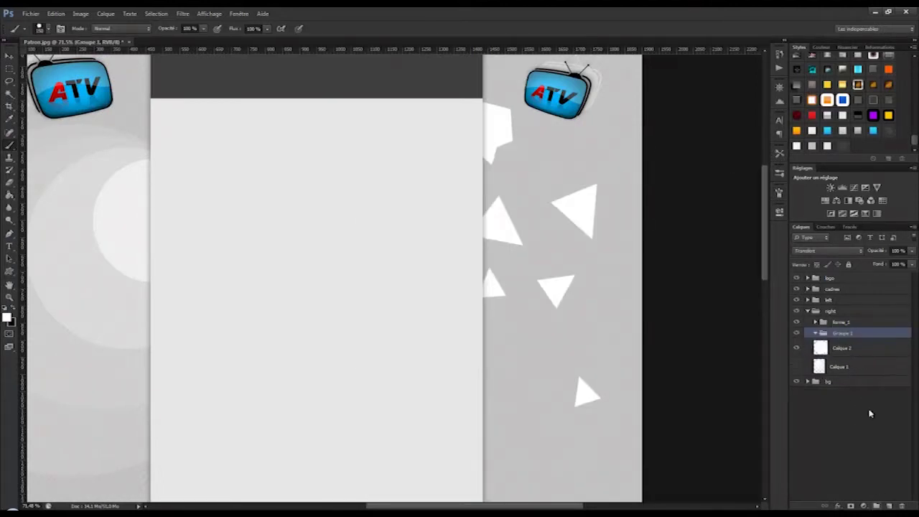
{"action": "left_click_drag", "start_coordinate": [825, 346], "coordinate": [830, 335]}
Stamp four white pentagons down the right margin, each on its own new layer in forme_2
{"action": "left_click", "coordinate": [890, 505]}
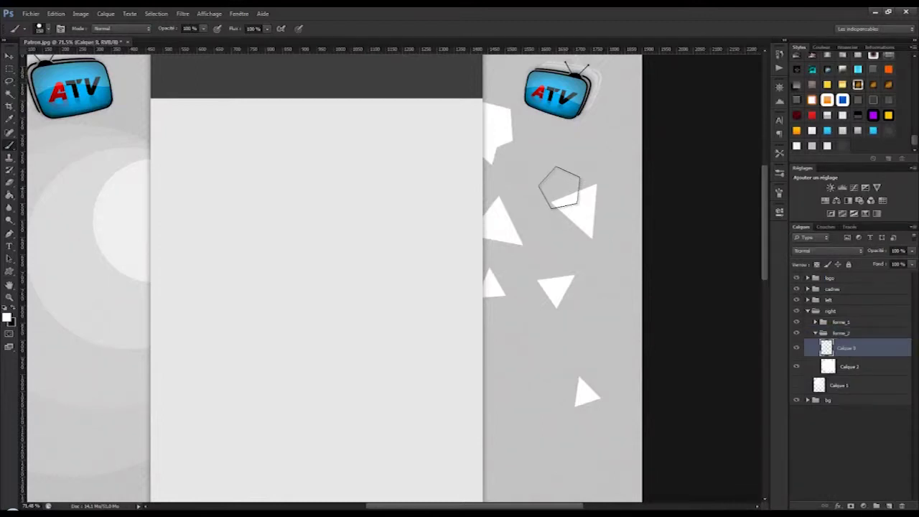
{"action": "left_click", "coordinate": [890, 507]}
{"action": "left_click", "coordinate": [555, 259]}
{"action": "left_click", "coordinate": [890, 506]}
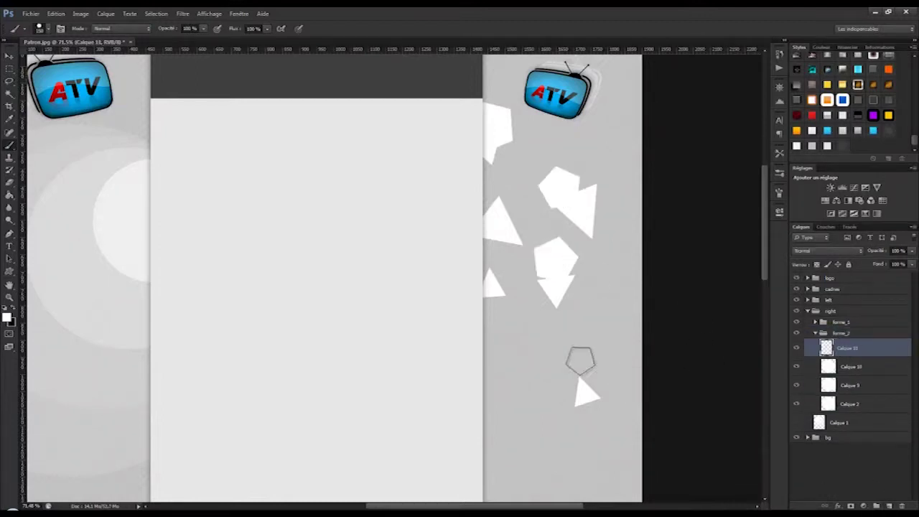
{"action": "left_click", "coordinate": [888, 506]}
{"action": "left_click", "coordinate": [598, 289]}
{"action": "key", "text": "ctrl+z"}
{"action": "left_click", "coordinate": [597, 305]}
{"action": "key", "text": "ctrl+z"}
{"action": "left_click", "coordinate": [601, 314]}
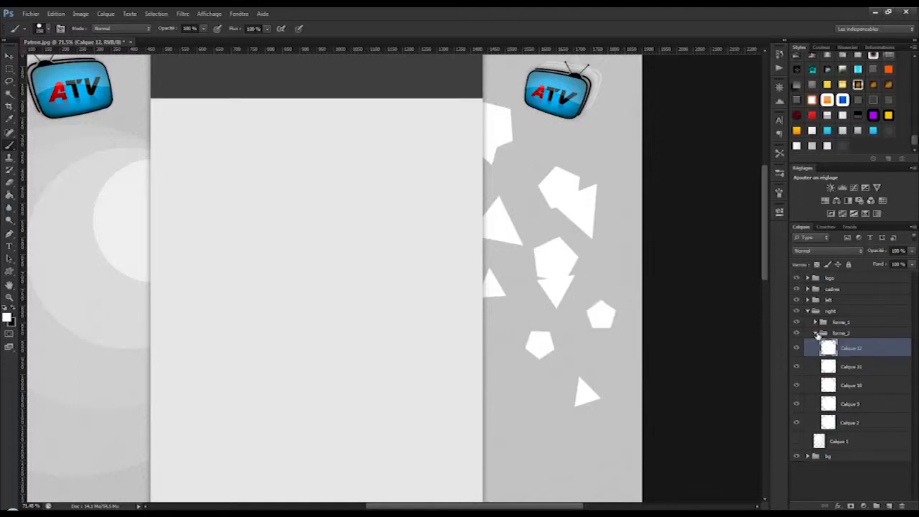
Move the large triangle up beneath the right logo and the topmost edge triangle out to the middle of the right margin
{"action": "left_click", "coordinate": [814, 323]}
{"action": "scroll", "coordinate": [846, 323], "scroll_direction": "down", "scroll_amount": 2}
{"action": "left_click", "coordinate": [847, 294]}
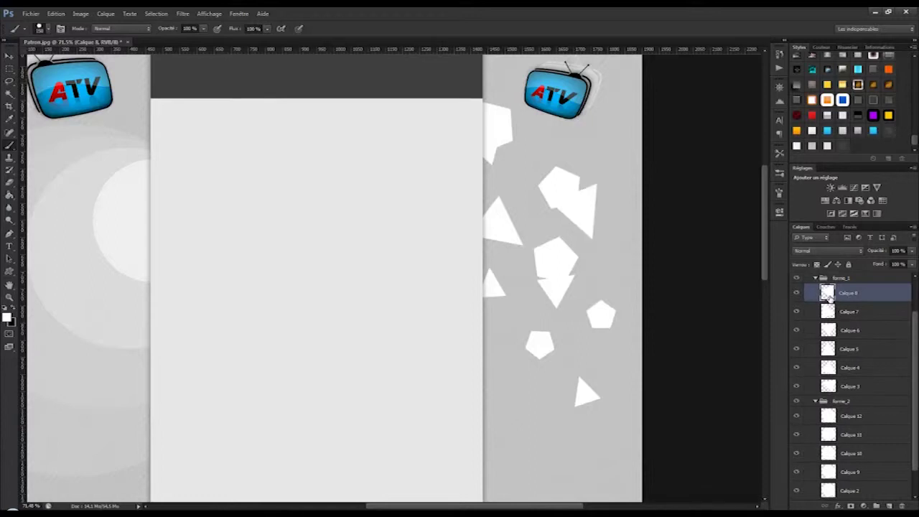
{"action": "left_click", "coordinate": [8, 55]}
{"action": "left_click_drag", "start_coordinate": [503, 138], "coordinate": [504, 73]}
{"action": "left_click", "coordinate": [500, 132], "text": "ctrl"}
{"action": "left_click", "coordinate": [841, 397]}
{"action": "left_click_drag", "start_coordinate": [501, 132], "coordinate": [612, 225]}
Move the large pentagon to the lower part of the right margin and raise the lowest small triangle slightly
{"action": "scroll", "coordinate": [853, 430], "scroll_direction": "down", "scroll_amount": 2}
{"action": "left_click", "coordinate": [853, 461]}
{"action": "left_click_drag", "start_coordinate": [498, 129], "coordinate": [543, 429]}
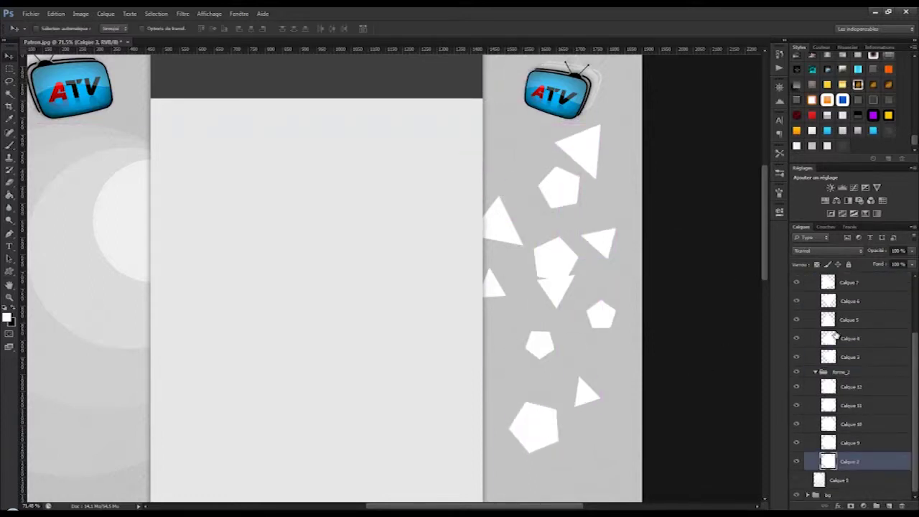
{"action": "left_click", "coordinate": [857, 282]}
{"action": "left_click_drag", "start_coordinate": [594, 159], "coordinate": [593, 142]}
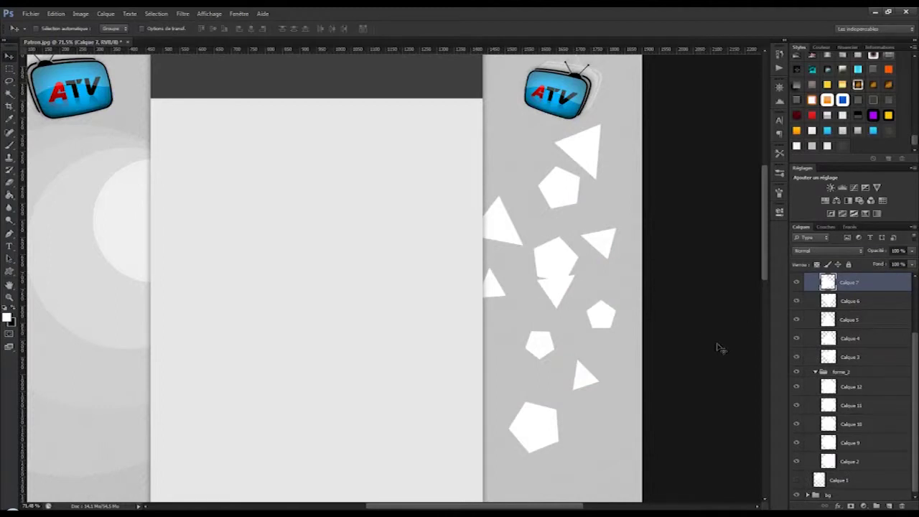
Move the small triangles and a small pentagon into a cluster at the content area's upper right edge
{"action": "left_click_drag", "start_coordinate": [594, 384], "coordinate": [504, 137]}
{"action": "left_click", "coordinate": [861, 404]}
{"action": "left_click_drag", "start_coordinate": [560, 327], "coordinate": [523, 170]}
{"action": "left_click_drag", "start_coordinate": [609, 253], "coordinate": [494, 159]}
{"action": "left_click", "coordinate": [56, 14]}
{"action": "left_click", "coordinate": [100, 191]}
{"action": "left_click", "coordinate": [9, 57]}
{"action": "left_click", "coordinate": [424, 206]}
{"action": "key", "text": "Return"}
Place one small pentagon just above the large lower pentagon and move the central pentagon into the edge cluster
{"action": "left_click", "coordinate": [859, 387]}
{"action": "left_click_drag", "start_coordinate": [669, 335], "coordinate": [590, 387]}
{"action": "left_click", "coordinate": [850, 406]}
{"action": "mouse_move", "coordinate": [594, 284]}
{"action": "left_mouse_down"}
{"action": "mouse_move", "coordinate": [593, 262]}
{"action": "mouse_move", "coordinate": [593, 274]}
{"action": "left_mouse_up"}
{"action": "left_click", "coordinate": [839, 428]}
{"action": "left_click_drag", "start_coordinate": [575, 226], "coordinate": [505, 143]}
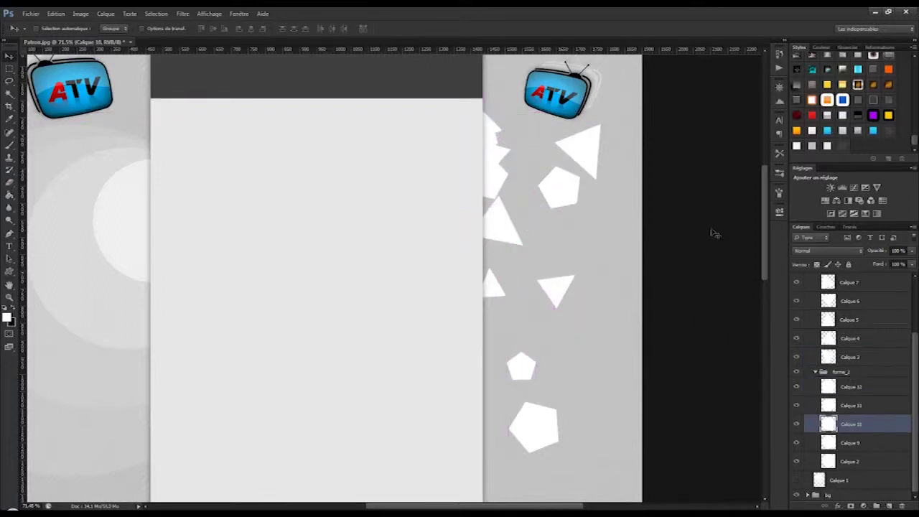
Nudge the small triangle in the edge cluster and move the lower edge triangle down above the small pentagon
{"action": "left_click", "coordinate": [852, 284]}
{"action": "mouse_move", "coordinate": [588, 155]}
{"action": "left_mouse_down"}
{"action": "mouse_move", "coordinate": [599, 127]}
{"action": "mouse_move", "coordinate": [604, 164]}
{"action": "left_mouse_up"}
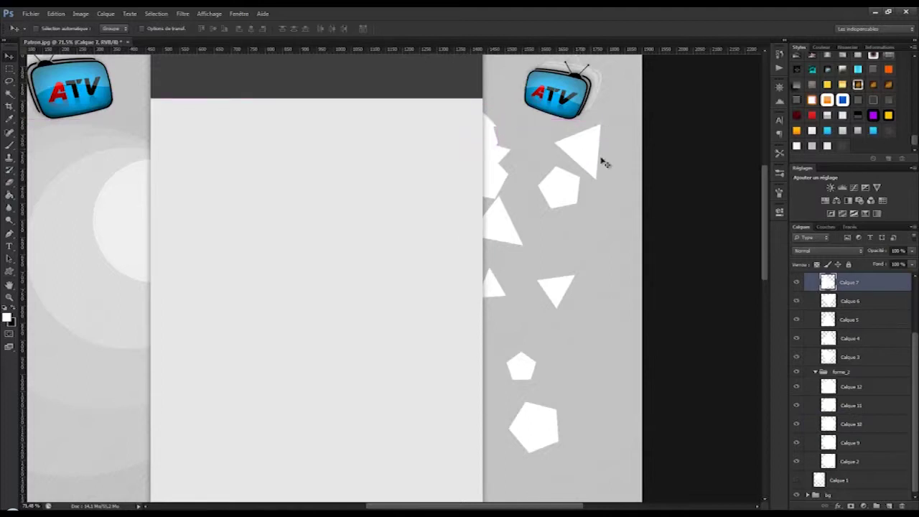
{"action": "left_click", "coordinate": [848, 320]}
{"action": "left_click_drag", "start_coordinate": [636, 318], "coordinate": [654, 369]}
Shift the large triangle below the logo slightly outward and reposition the small triangle atop the edge cluster
{"action": "left_click", "coordinate": [850, 341]}
{"action": "scroll", "coordinate": [850, 327], "scroll_direction": "up", "scroll_amount": 2}
{"action": "left_click", "coordinate": [849, 309]}
{"action": "mouse_move", "coordinate": [610, 251]}
{"action": "left_mouse_down"}
{"action": "mouse_move", "coordinate": [610, 265]}
{"action": "mouse_move", "coordinate": [625, 253]}
{"action": "left_mouse_up"}
{"action": "left_click", "coordinate": [849, 328]}
{"action": "left_click_drag", "start_coordinate": [539, 250], "coordinate": [542, 259]}
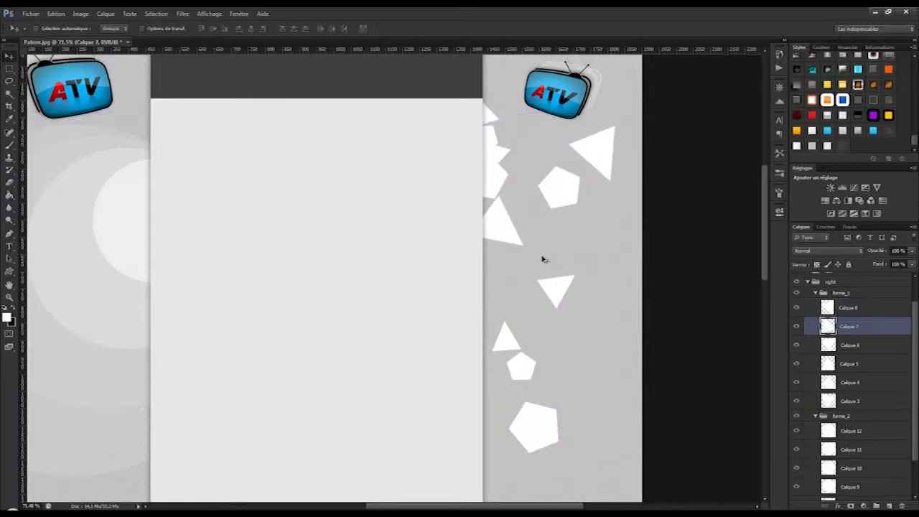
Move the large triangle at the content area's right edge up into the cluster of shapes
{"action": "key", "text": "alt+bracketright"}
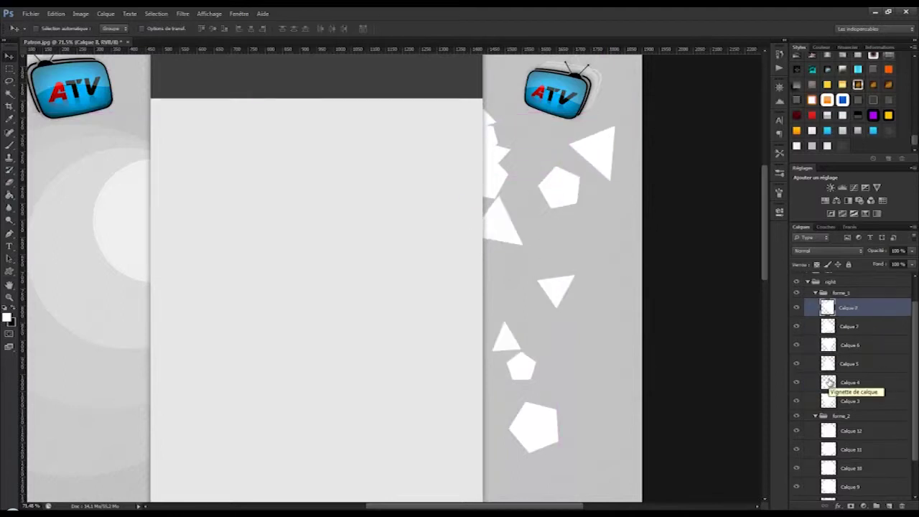
{"action": "left_click", "coordinate": [829, 383]}
{"action": "left_click_drag", "start_coordinate": [508, 232], "coordinate": [497, 213]}
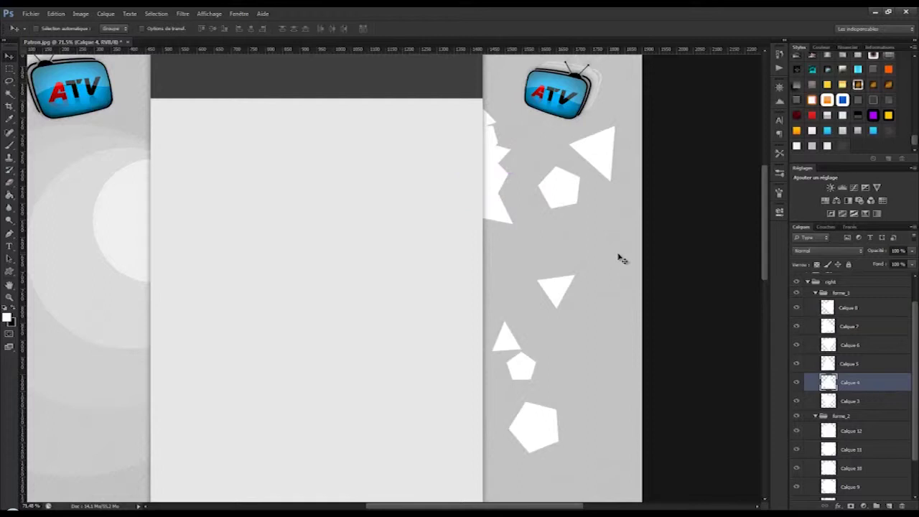
Move the central pentagon and the large triangle near the logo into the shape cluster along the content area's edge
{"action": "left_click", "coordinate": [832, 488]}
{"action": "left_click_drag", "start_coordinate": [571, 190], "coordinate": [500, 233]}
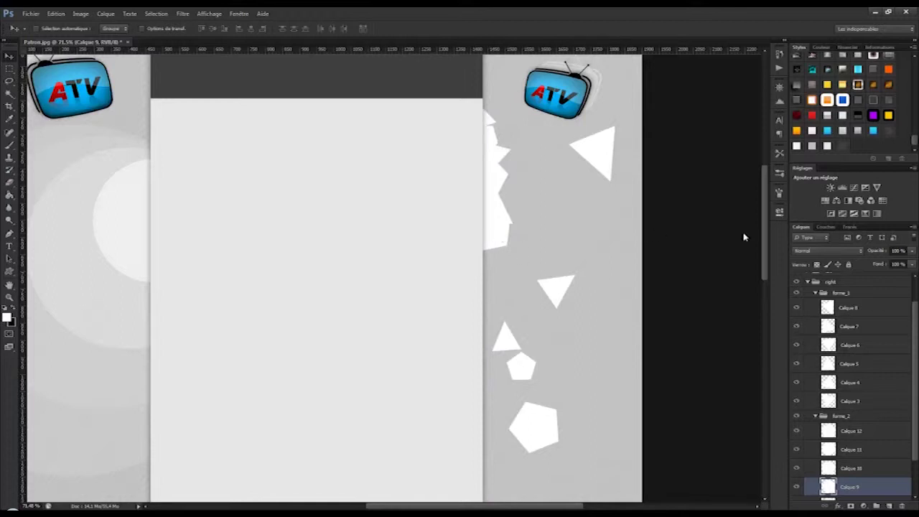
{"action": "left_click", "coordinate": [853, 312]}
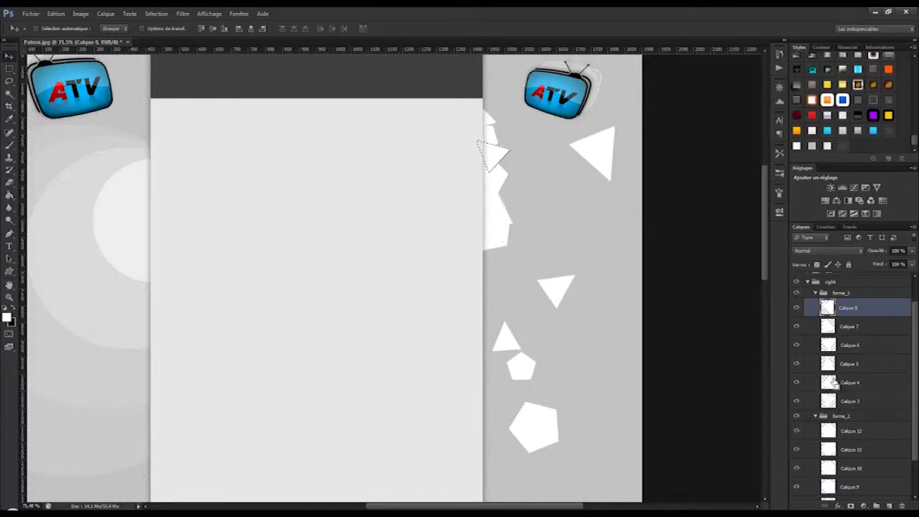
{"action": "left_click_drag", "start_coordinate": [608, 149], "coordinate": [508, 259]}
Move the large lower pentagon and the small downward-pointing triangle to the lower end of the edge cluster
{"action": "scroll", "coordinate": [832, 426], "scroll_direction": "down", "scroll_amount": 2}
{"action": "left_click", "coordinate": [833, 429], "text": "ctrl"}
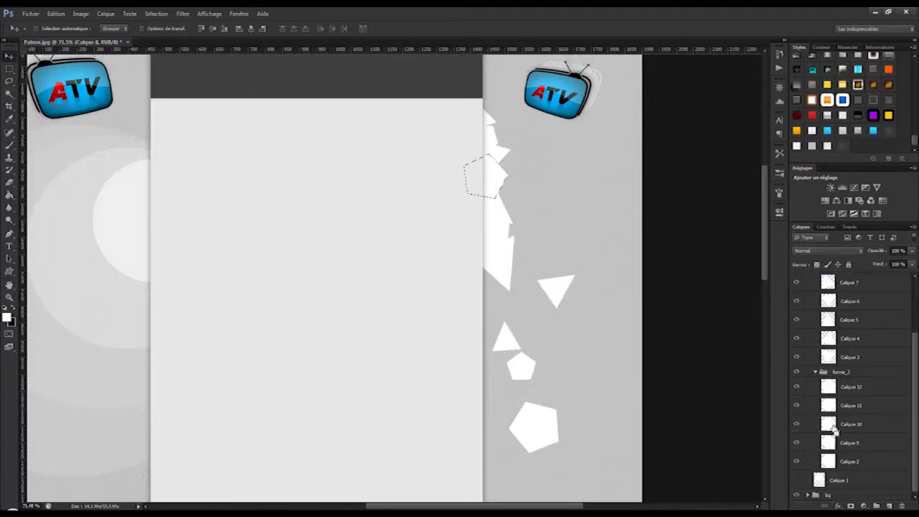
{"action": "left_click", "coordinate": [829, 463], "text": "ctrl"}
{"action": "left_click", "coordinate": [854, 463]}
{"action": "left_click_drag", "start_coordinate": [596, 437], "coordinate": [474, 297]}
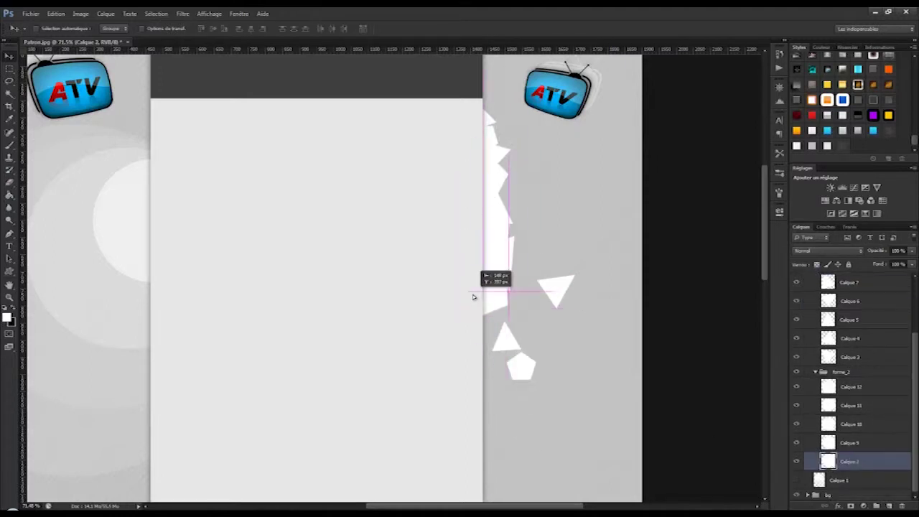
{"action": "scroll", "coordinate": [847, 402], "scroll_direction": "up", "scroll_amount": 2}
{"action": "left_click", "coordinate": [828, 296], "text": "ctrl"}
{"action": "left_click", "coordinate": [849, 335]}
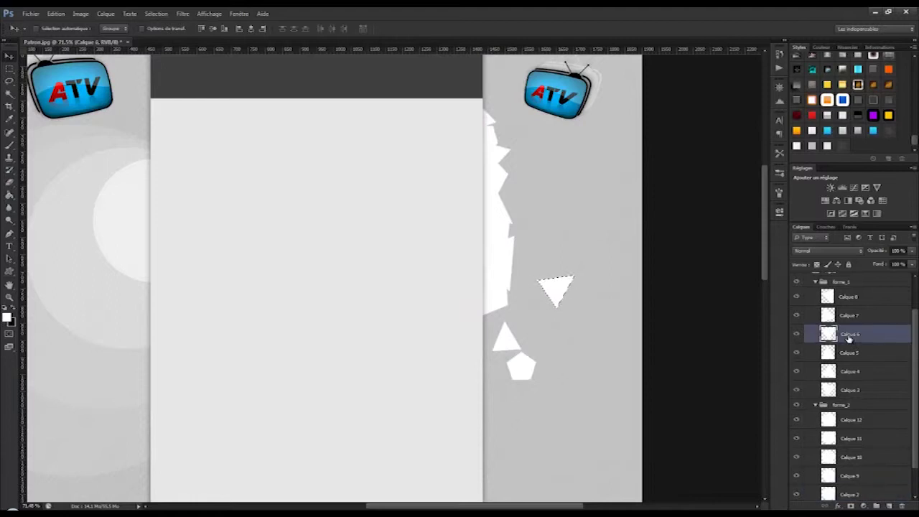
{"action": "left_click_drag", "start_coordinate": [574, 301], "coordinate": [511, 327]}
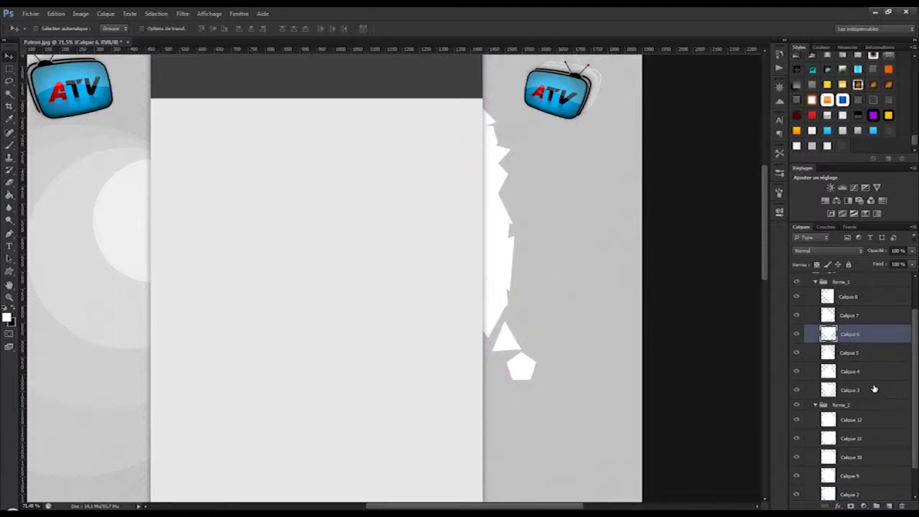
Move the small pentagon and the last loose small triangle to finish the bottom of the edge cluster
{"action": "scroll", "coordinate": [874, 388], "scroll_direction": "down", "scroll_amount": 1}
{"action": "left_click", "coordinate": [830, 402]}
{"action": "left_click_drag", "start_coordinate": [508, 365], "coordinate": [492, 340]}
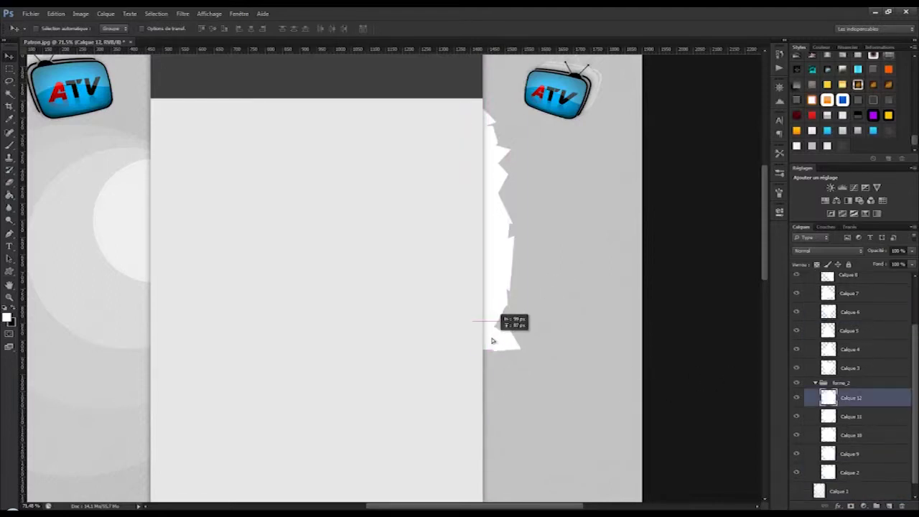
{"action": "left_click", "coordinate": [827, 331]}
{"action": "left_click_drag", "start_coordinate": [504, 338], "coordinate": [490, 346]}
Apply a light grey overlay style to the pentagon layers Calque 2 and Calque 9
{"action": "scroll", "coordinate": [857, 430], "scroll_direction": "down", "scroll_amount": 1}
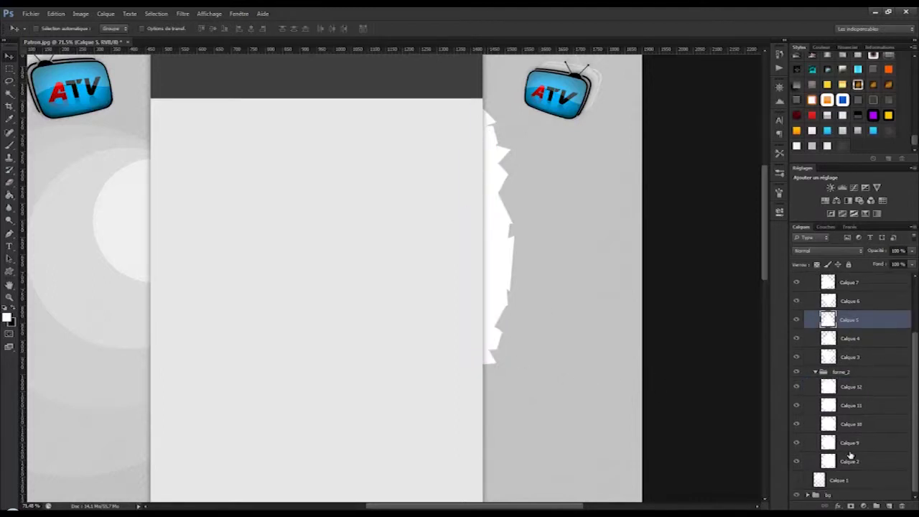
{"action": "left_click", "coordinate": [850, 458]}
{"action": "left_click", "coordinate": [827, 145]}
{"action": "left_click", "coordinate": [852, 439]}
{"action": "left_click", "coordinate": [812, 146]}
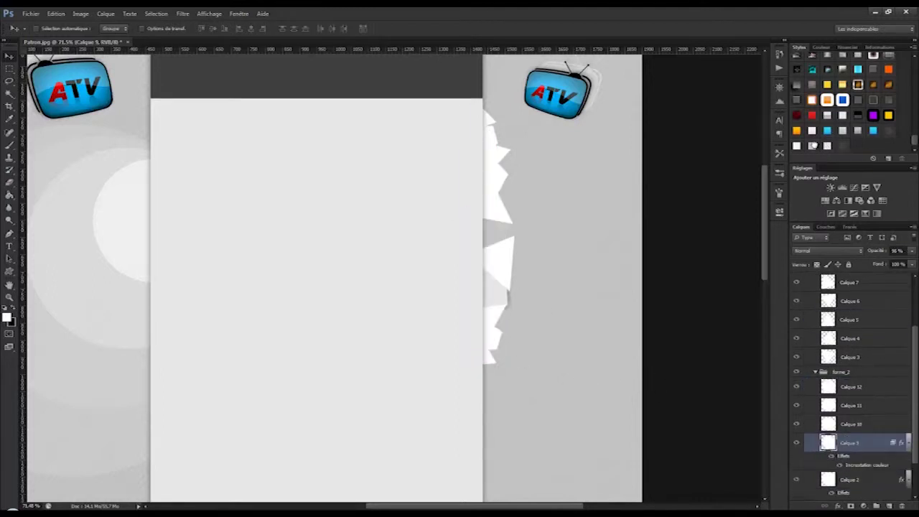
{"action": "left_click", "coordinate": [826, 148]}
{"action": "left_click", "coordinate": [909, 444]}
Apply the light grey style with colour overlay and drop shadow to all shape layers from Calque 10 up to Calque 8
{"action": "left_click", "coordinate": [852, 424]}
{"action": "left_click", "coordinate": [851, 283], "text": "ctrl"}
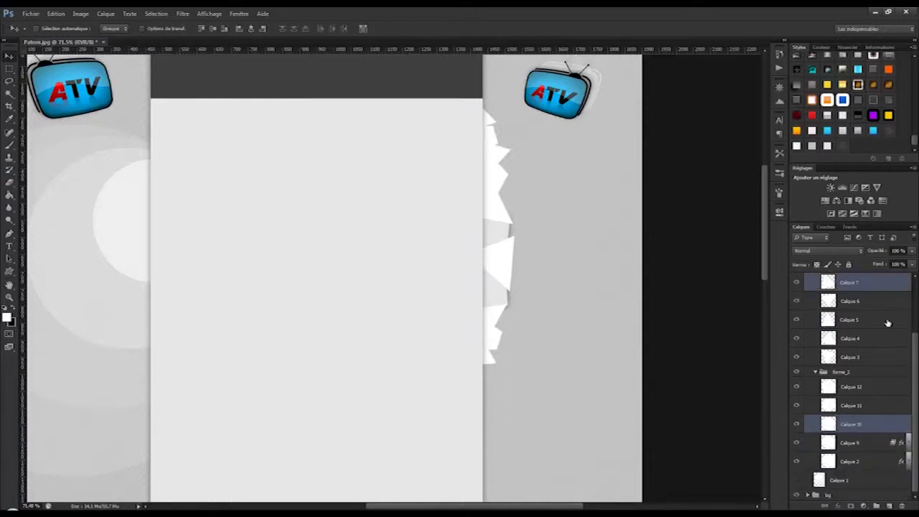
{"action": "scroll", "coordinate": [875, 345], "scroll_direction": "up", "scroll_amount": 1}
{"action": "left_click", "coordinate": [851, 455]}
{"action": "left_click", "coordinate": [851, 293], "text": "shift"}
{"action": "left_click", "coordinate": [827, 145]}
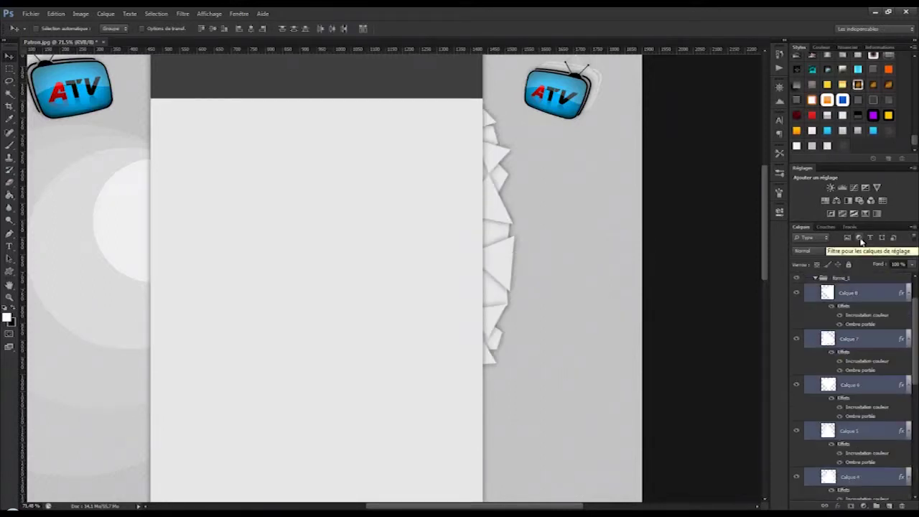
Collapse the effects lists of the styled shape layers and clear the canvas selection
{"action": "left_click", "coordinate": [827, 297]}
{"action": "left_click", "coordinate": [909, 294]}
{"action": "left_click", "coordinate": [908, 311]}
{"action": "left_click", "coordinate": [908, 331]}
{"action": "left_click", "coordinate": [908, 349]}
{"action": "left_click", "coordinate": [908, 368]}
{"action": "left_click", "coordinate": [908, 386]}
{"action": "left_click", "coordinate": [908, 416]}
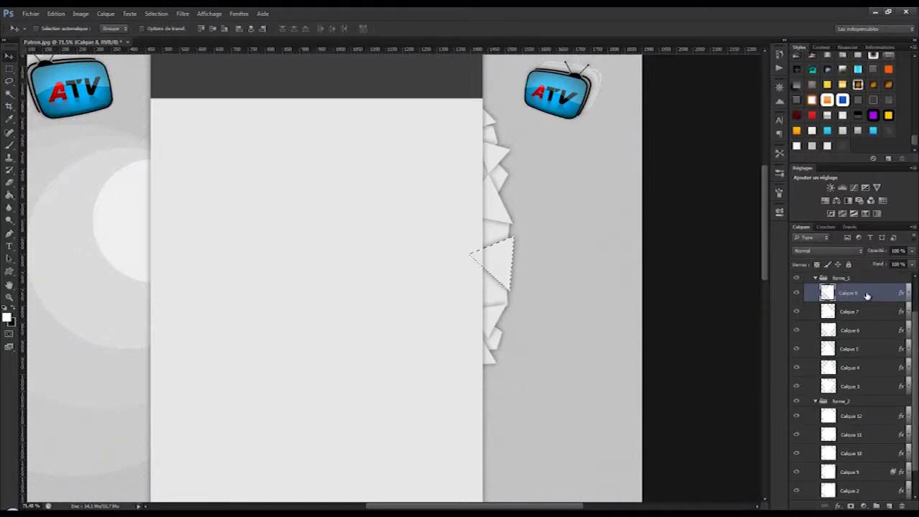
{"action": "key", "text": "ctrl+d"}
Raise layer Calque 7 above Calque 8 and move Calque 11 to the top of the forme_1 group
{"action": "scroll", "coordinate": [866, 323], "scroll_direction": "up", "scroll_amount": 2}
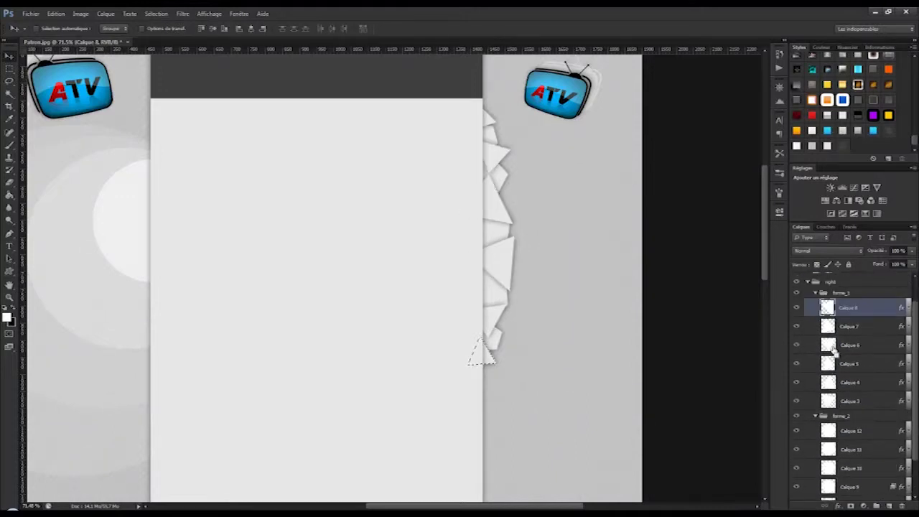
{"action": "left_click_drag", "start_coordinate": [820, 318], "coordinate": [843, 303]}
{"action": "scroll", "coordinate": [856, 313], "scroll_direction": "down", "scroll_amount": 1}
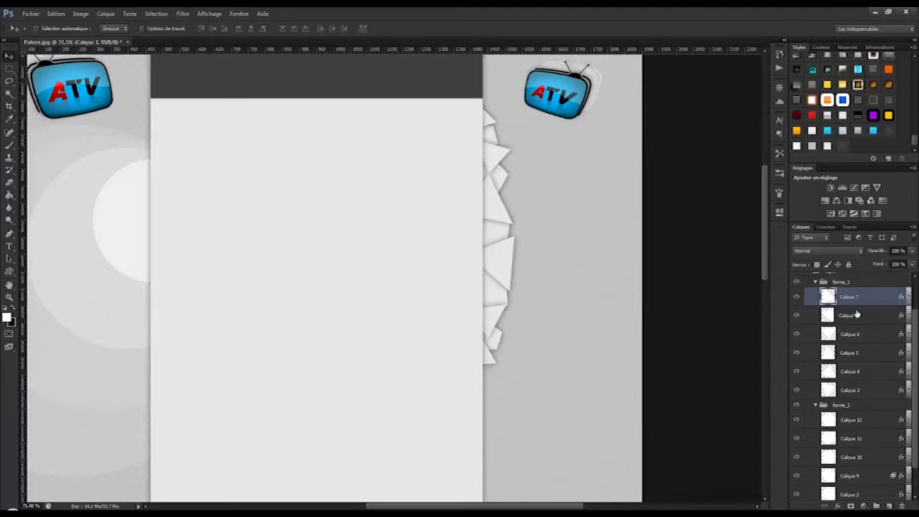
{"action": "scroll", "coordinate": [837, 439], "scroll_direction": "down", "scroll_amount": 3}
{"action": "left_click_drag", "start_coordinate": [829, 407], "coordinate": [863, 292]}
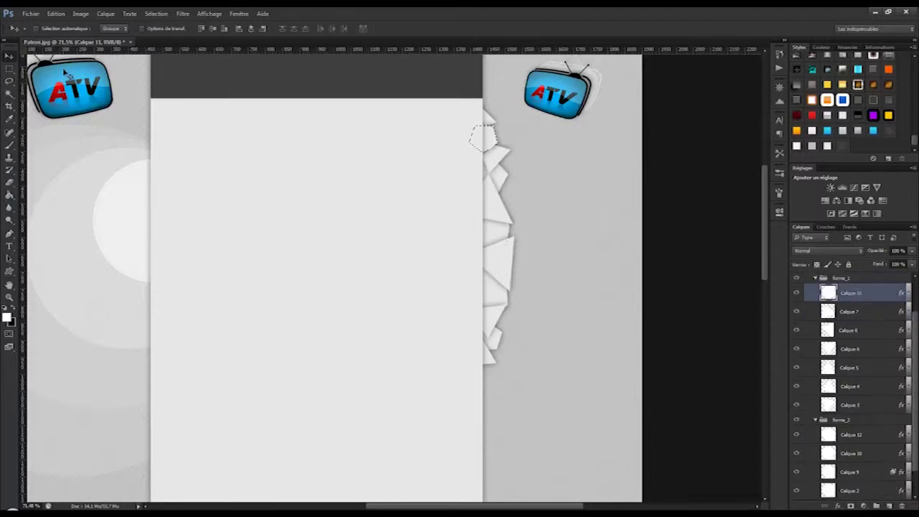
Delete all the triangle and pentagon layers along with the forme_2 group, and select the forme_1 group
{"action": "key", "text": "Delete"}
{"action": "key", "text": "Delete"}
{"action": "key", "text": "Delete"}
{"action": "key", "text": "Delete"}
{"action": "key", "text": "Delete"}
{"action": "key", "text": "Delete"}
{"action": "key", "text": "Delete"}
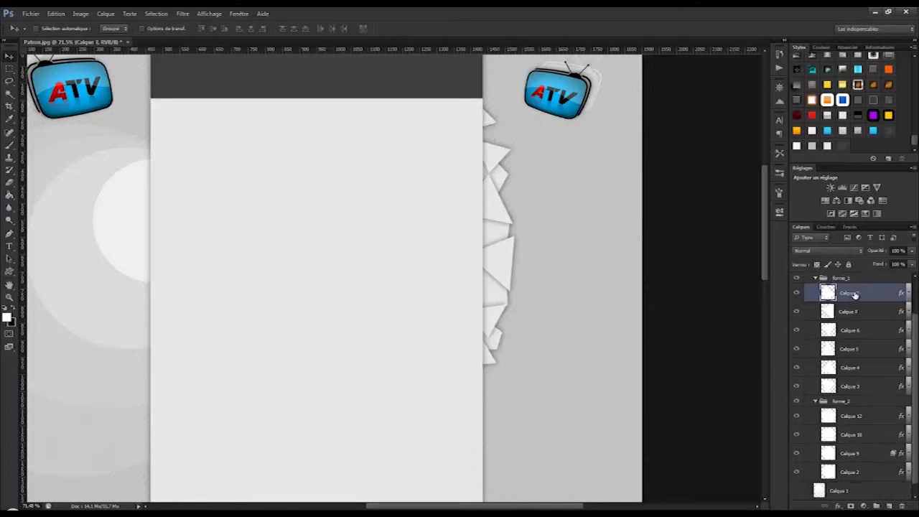
{"action": "left_click", "coordinate": [848, 348]}
{"action": "key", "text": "Delete"}
{"action": "key", "text": "Delete"}
{"action": "key", "text": "Delete"}
{"action": "key", "text": "Delete"}
{"action": "key", "text": "Delete"}
{"action": "left_click", "coordinate": [842, 322]}
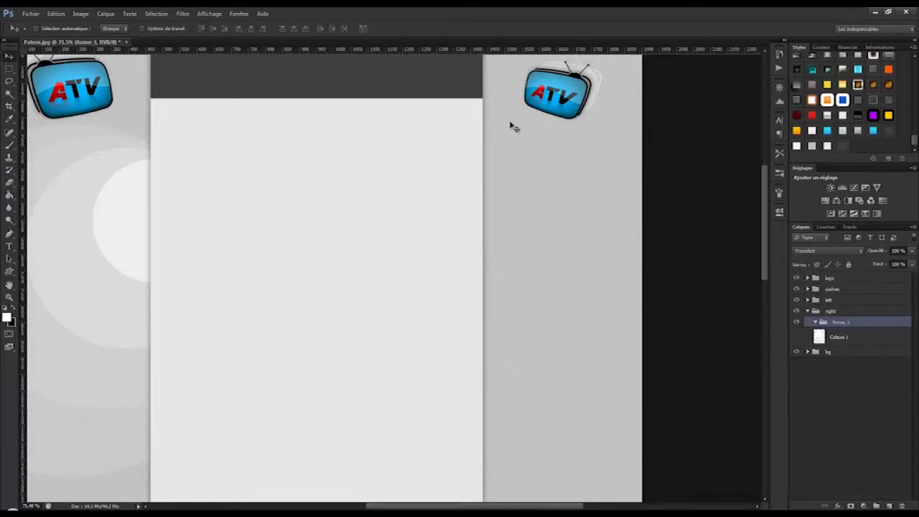
Set up the Brush tool with the triangle tip at 300 px on a new layer in the forme_1 group
{"action": "left_click", "coordinate": [10, 145]}
{"action": "left_click", "coordinate": [48, 30]}
{"action": "type", "text": "300"}
{"action": "key", "text": "Return"}
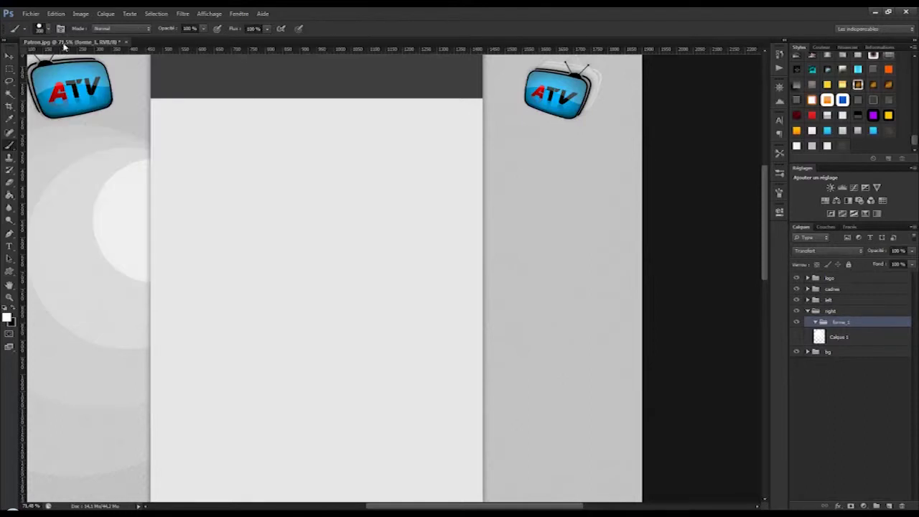
{"action": "left_click", "coordinate": [889, 506]}
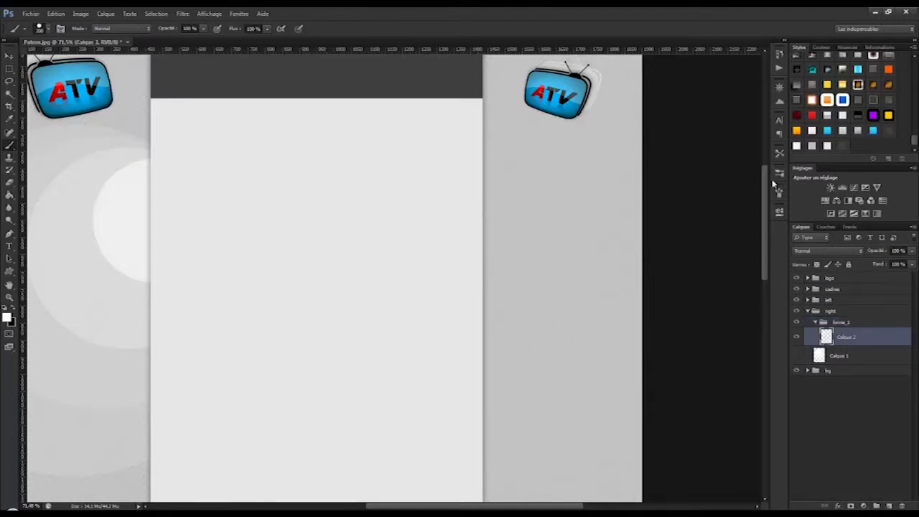
{"action": "left_click", "coordinate": [40, 28]}
{"action": "key", "text": "Return"}
{"action": "left_click", "coordinate": [779, 192]}
{"action": "left_click", "coordinate": [779, 193]}
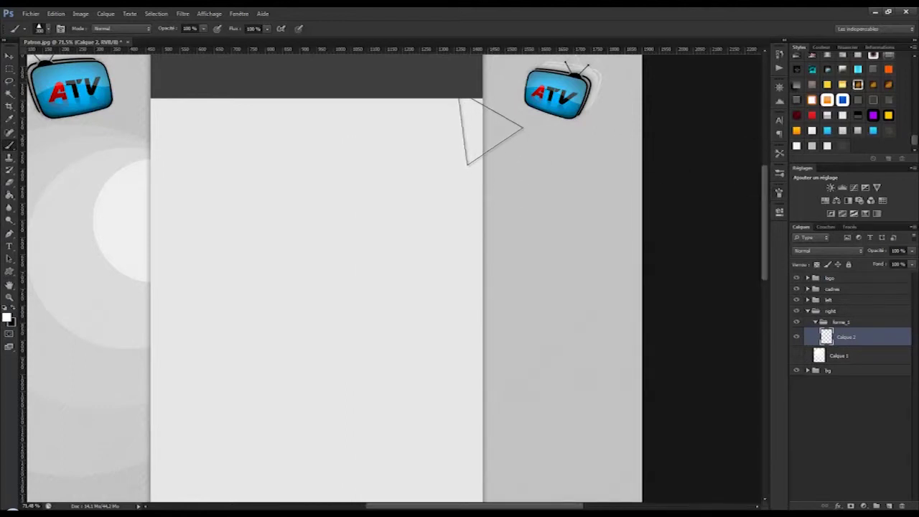
Stamp three white triangles down the content area's right edge, each on its own layer
{"action": "left_click", "coordinate": [491, 132]}
{"action": "key", "text": "ctrl+shift+alt+n"}
{"action": "left_click", "coordinate": [514, 198]}
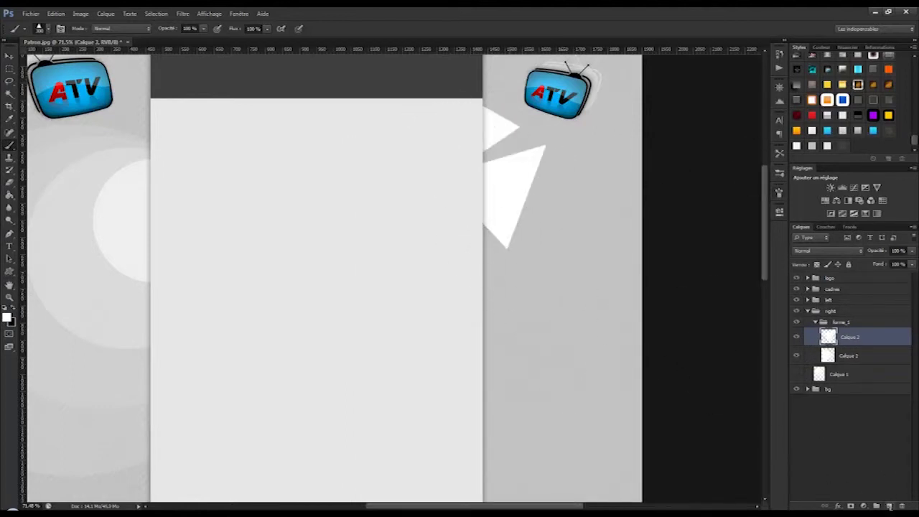
{"action": "key", "text": "ctrl+shift+alt+n"}
{"action": "left_click", "coordinate": [495, 305]}
Stamp a large white triangle below the other three on a new layer, undoing and restamping it as needed
{"action": "scroll", "coordinate": [496, 302], "scroll_direction": "down", "scroll_amount": 3}
{"action": "key", "text": "ctrl+shift+alt+n"}
{"action": "left_click", "coordinate": [496, 299]}
{"action": "key", "text": "ctrl+z"}
{"action": "left_click", "coordinate": [511, 287]}
{"action": "key", "text": "ctrl+z"}
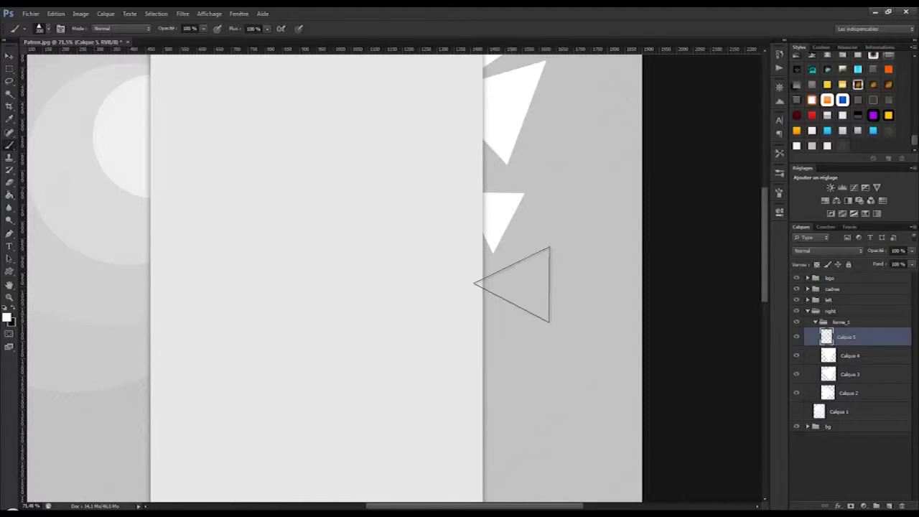
{"action": "left_click", "coordinate": [511, 284]}
{"action": "key", "text": "ctrl+z"}
{"action": "left_click", "coordinate": [506, 278]}
{"action": "key", "text": "ctrl+z"}
{"action": "left_click", "coordinate": [501, 287]}
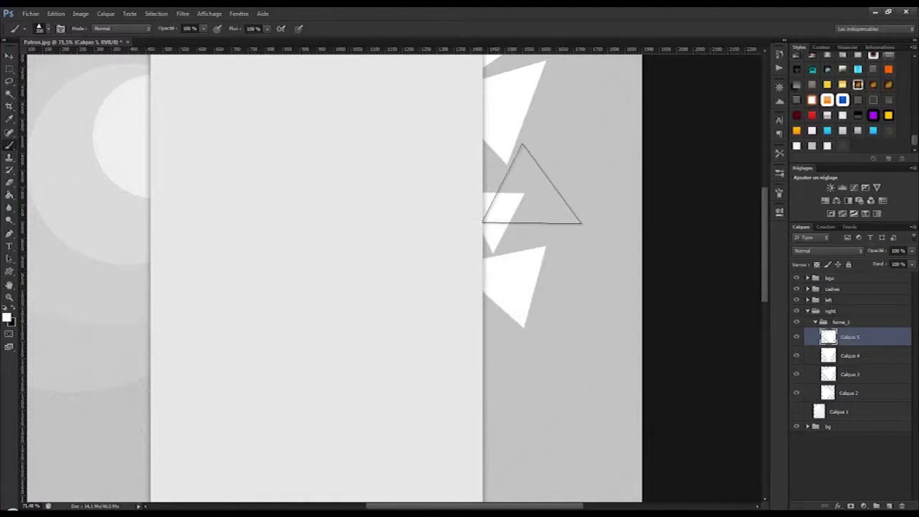
Stamp a small white triangle at the outer side of the right margin on a new layer
{"action": "key", "text": "ctrl+shift+alt+n"}
{"action": "left_click", "coordinate": [574, 172]}
{"action": "key", "text": "ctrl+z"}
{"action": "left_click", "coordinate": [594, 169]}
Stamp a large downward-pointing white triangle under the right logo on a new layer, undoing the unsuitable attempts
{"action": "key", "text": "ctrl+shift+alt+n"}
{"action": "scroll", "coordinate": [567, 233], "scroll_direction": "up", "scroll_amount": 3}
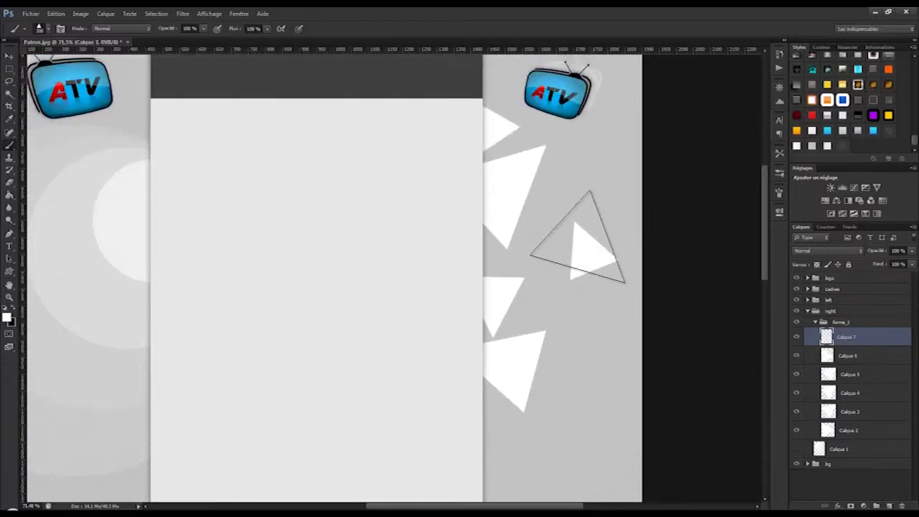
{"action": "left_click", "coordinate": [583, 192]}
{"action": "key", "text": "ctrl+z"}
{"action": "left_click", "coordinate": [581, 175]}
{"action": "key", "text": "ctrl+z"}
{"action": "left_click", "coordinate": [600, 177]}
Stamp two more white triangles in the middle and lower part of the right margin, each on its own layer
{"action": "key", "text": "ctrl+shift+alt+n"}
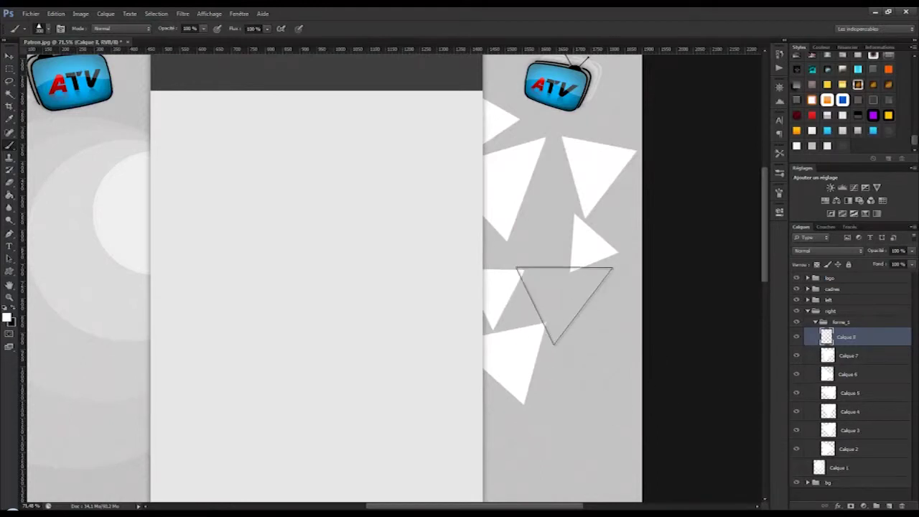
{"action": "left_click", "coordinate": [563, 305]}
{"action": "key", "text": "ctrl+shift+alt+n"}
{"action": "left_click", "coordinate": [604, 368]}
Raise layer Calque 2 to the top of the forme_1 group and move its triangle to the lower part of the margin
{"action": "left_click_drag", "start_coordinate": [850, 469], "coordinate": [860, 340]}
{"action": "left_click", "coordinate": [10, 56]}
{"action": "left_click_drag", "start_coordinate": [529, 123], "coordinate": [600, 363]}
{"action": "left_click", "coordinate": [833, 468]}
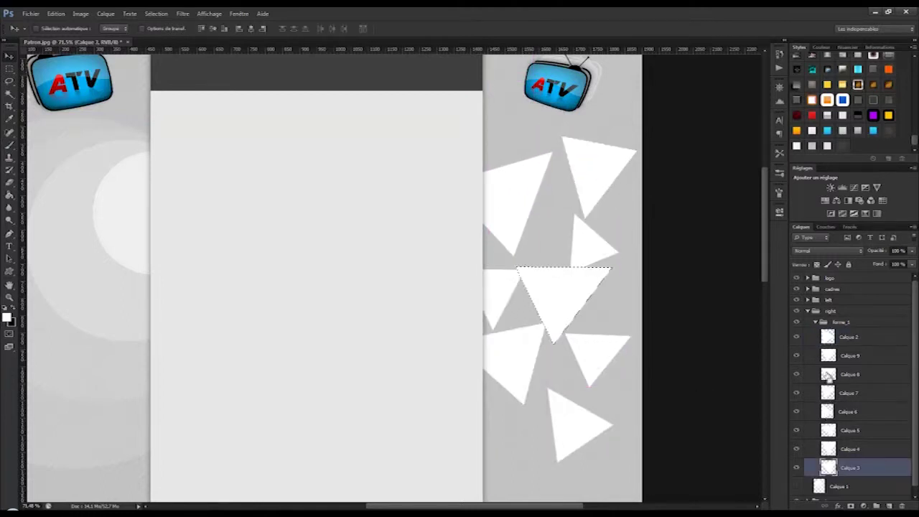
Move the Calque 2 triangle back up to the content edge beside the logo and nudge the Calque 9 triangle slightly
{"action": "left_click", "coordinate": [829, 342]}
{"action": "left_click_drag", "start_coordinate": [578, 438], "coordinate": [499, 142]}
{"action": "left_click", "coordinate": [851, 356]}
{"action": "mouse_move", "coordinate": [610, 318]}
{"action": "left_mouse_down"}
{"action": "mouse_move", "coordinate": [613, 333]}
{"action": "mouse_move", "coordinate": [605, 323]}
{"action": "left_mouse_up"}
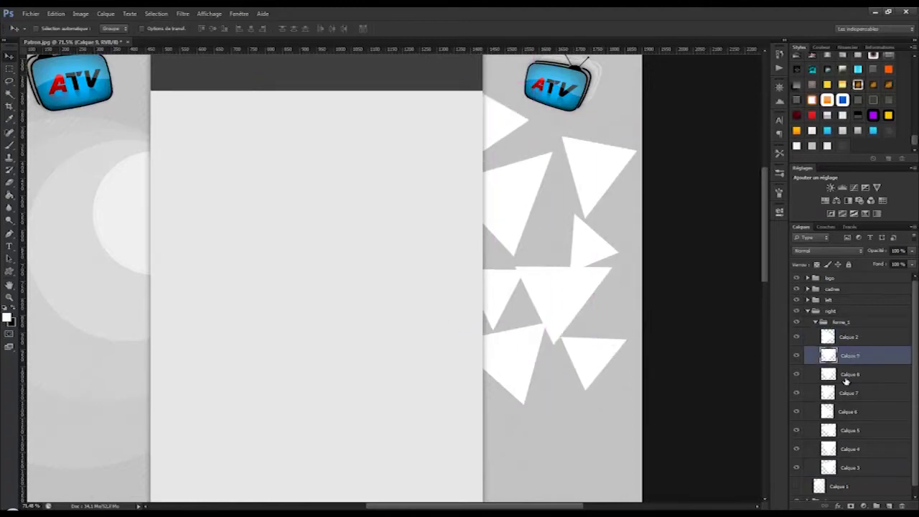
Move the triangles on layers Calque 3 to Calque 9 down the margin together and add a new layer above Calque 9
{"action": "left_click", "coordinate": [851, 474], "text": "shift"}
{"action": "left_click_drag", "start_coordinate": [535, 197], "coordinate": [539, 274]}
{"action": "left_click", "coordinate": [858, 355]}
{"action": "left_click", "coordinate": [889, 506]}
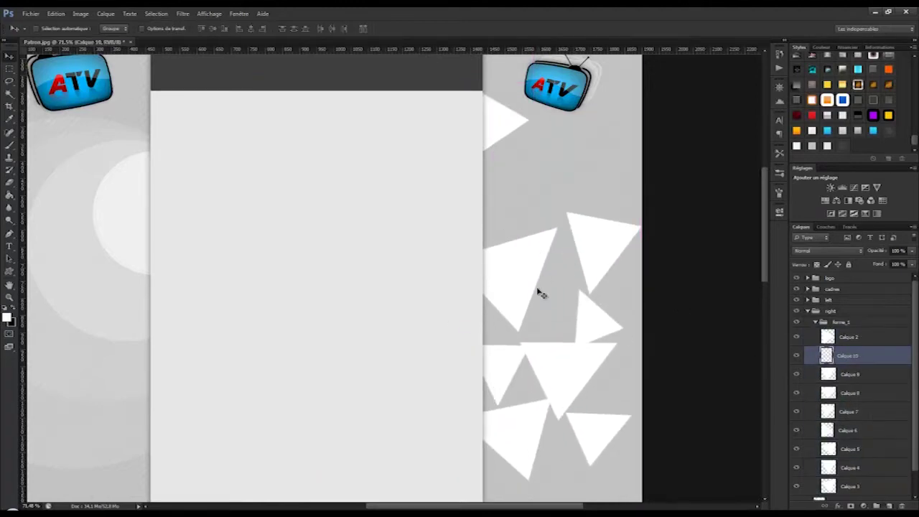
Set up the Brush tool with the pentagon tip at 300 px
{"action": "left_click", "coordinate": [9, 145]}
{"action": "left_click", "coordinate": [47, 29]}
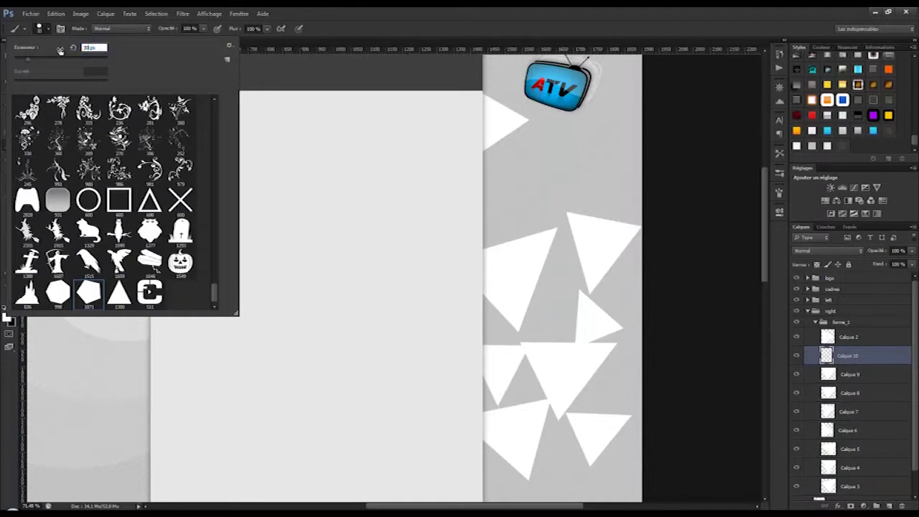
{"action": "type", "text": "0"}
{"action": "key", "text": "Return"}
{"action": "left_click", "coordinate": [779, 192]}
{"action": "left_click", "coordinate": [370, 185]}
{"action": "left_click", "coordinate": [750, 149]}
Stamp three white pentagons at the content edge, below the logo and in mid-margin, each on its own layer
{"action": "left_click", "coordinate": [492, 152]}
{"action": "left_click", "coordinate": [890, 506]}
{"action": "left_click", "coordinate": [587, 173]}
{"action": "left_click", "coordinate": [890, 506]}
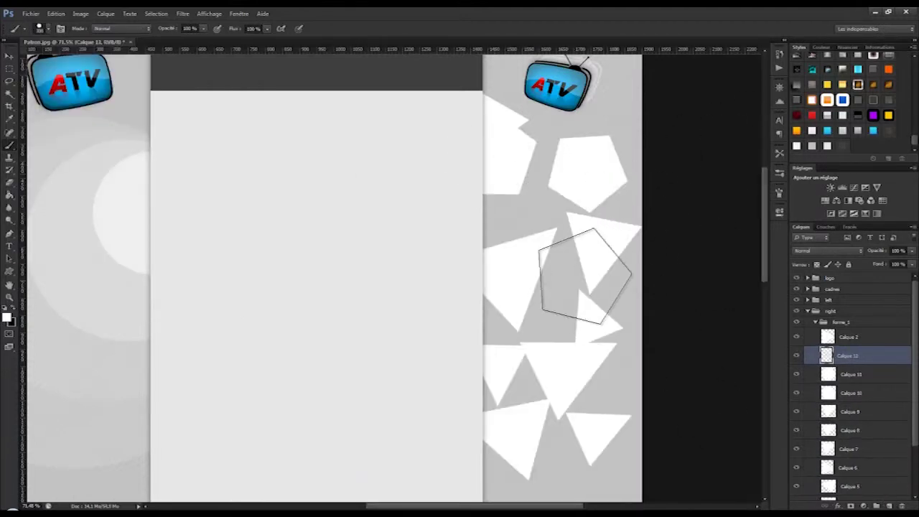
{"action": "left_click", "coordinate": [585, 276]}
Hide the triangle layers Calque 9 to Calque 3 and stamp more white pentagons down the right margin, each on its own layer
{"action": "scroll", "coordinate": [826, 362], "scroll_direction": "down", "scroll_amount": 3}
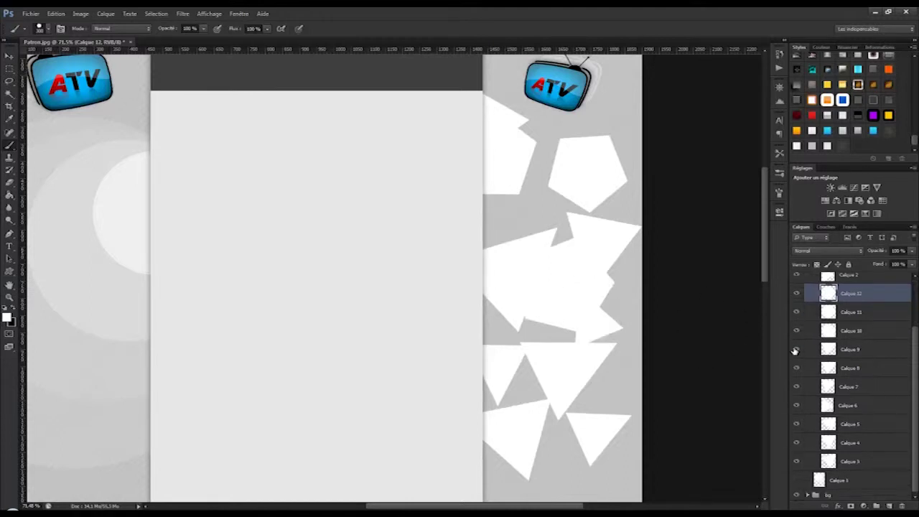
{"action": "left_click_drag", "start_coordinate": [794, 350], "coordinate": [796, 463]}
{"action": "left_click", "coordinate": [890, 506]}
{"action": "left_click", "coordinate": [530, 243]}
{"action": "left_click", "coordinate": [890, 506]}
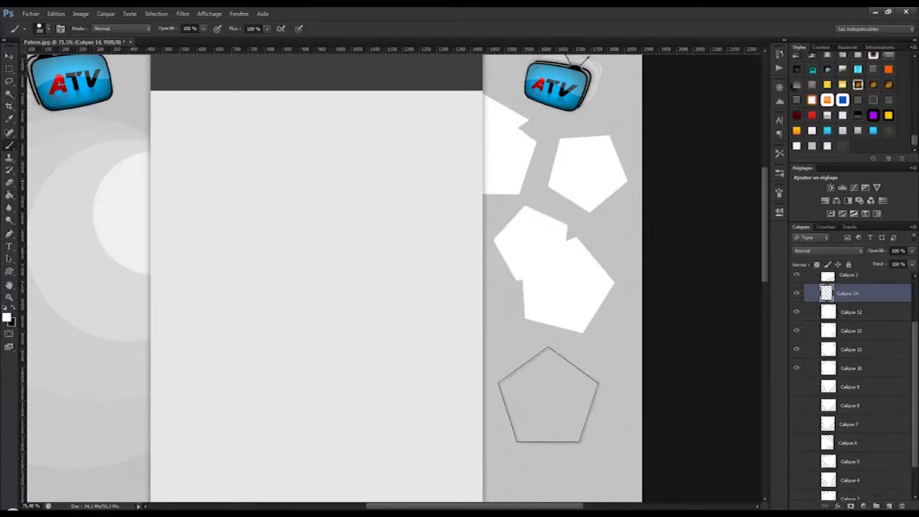
{"action": "left_click", "coordinate": [547, 393]}
{"action": "left_click", "coordinate": [890, 506]}
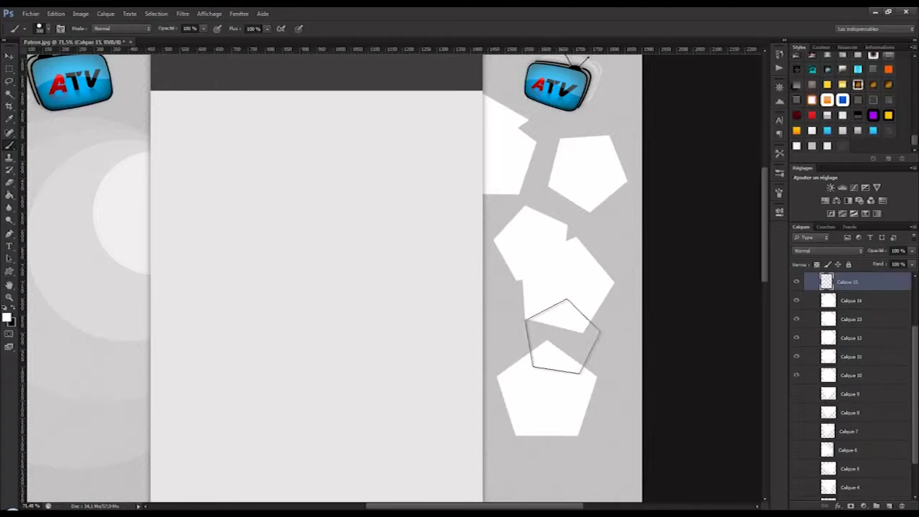
Move layer Calque 10 up directly below Calque 2 in the forme_1 group
{"action": "key", "text": "v"}
{"action": "scroll", "coordinate": [492, 188], "scroll_direction": "up", "scroll_amount": 1}
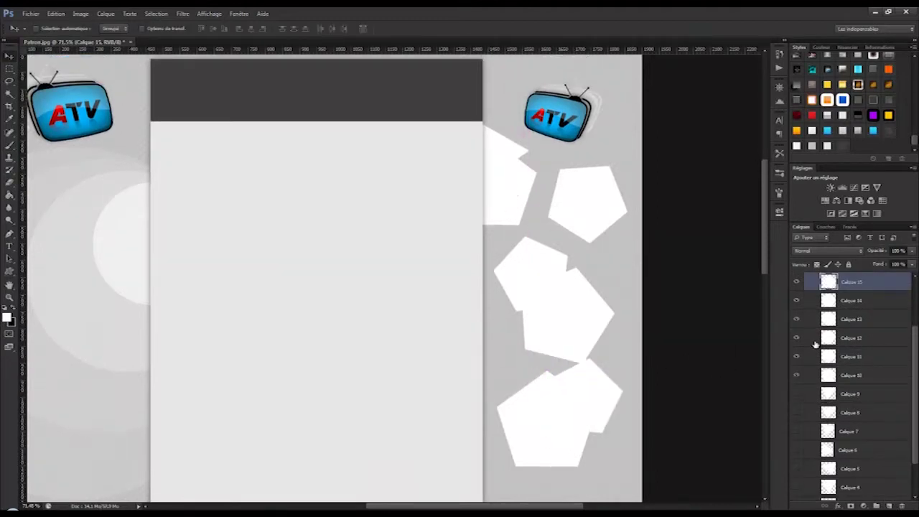
{"action": "left_click", "coordinate": [796, 394]}
{"action": "left_click", "coordinate": [797, 395]}
{"action": "scroll", "coordinate": [870, 394], "scroll_direction": "down", "scroll_amount": 2}
{"action": "scroll", "coordinate": [871, 394], "scroll_direction": "up", "scroll_amount": 4}
{"action": "left_click", "coordinate": [847, 294]}
{"action": "left_click", "coordinate": [797, 315]}
{"action": "left_click_drag", "start_coordinate": [863, 408], "coordinate": [856, 325]}
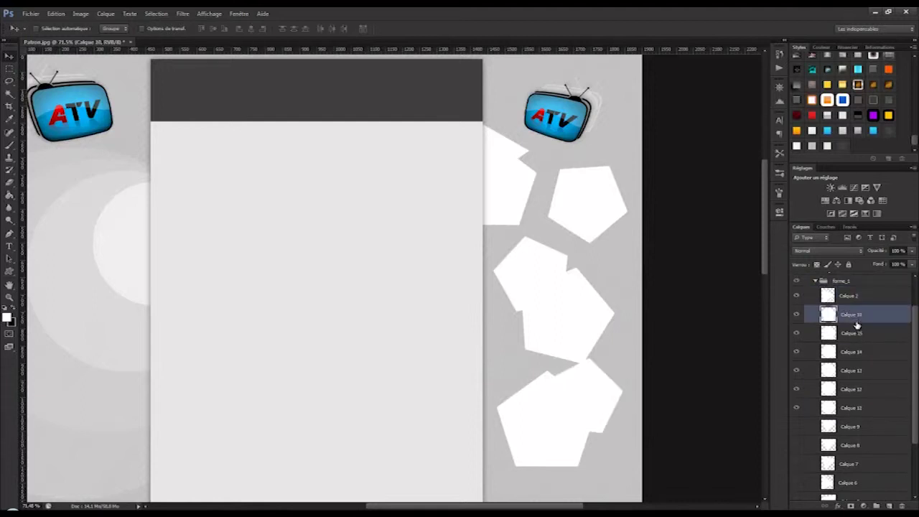
Place layer Calque 10 above Calque 2 in the forme_1 group and collapse both layers' effect lists
{"action": "scroll", "coordinate": [797, 492], "scroll_direction": "up", "scroll_amount": 1}
{"action": "left_click_drag", "start_coordinate": [849, 353], "coordinate": [851, 335]}
{"action": "left_click", "coordinate": [908, 382]}
{"action": "left_click", "coordinate": [907, 336]}
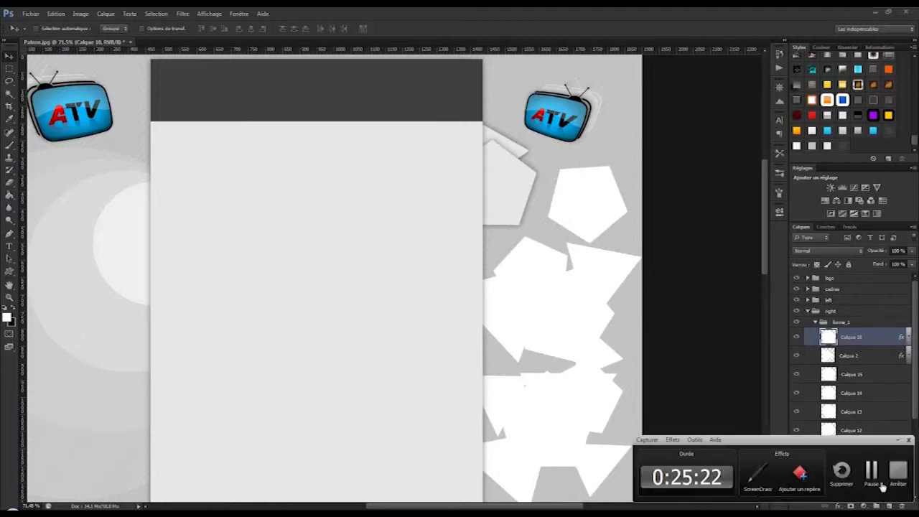
Hide all the unstyled shape layers from Calque 15 down to Calque 3
{"action": "left_click", "coordinate": [852, 374]}
{"action": "left_click_drag", "start_coordinate": [591, 291], "coordinate": [554, 224]}
{"action": "scroll", "coordinate": [854, 400], "scroll_direction": "down", "scroll_amount": 3}
{"action": "left_click", "coordinate": [854, 391]}
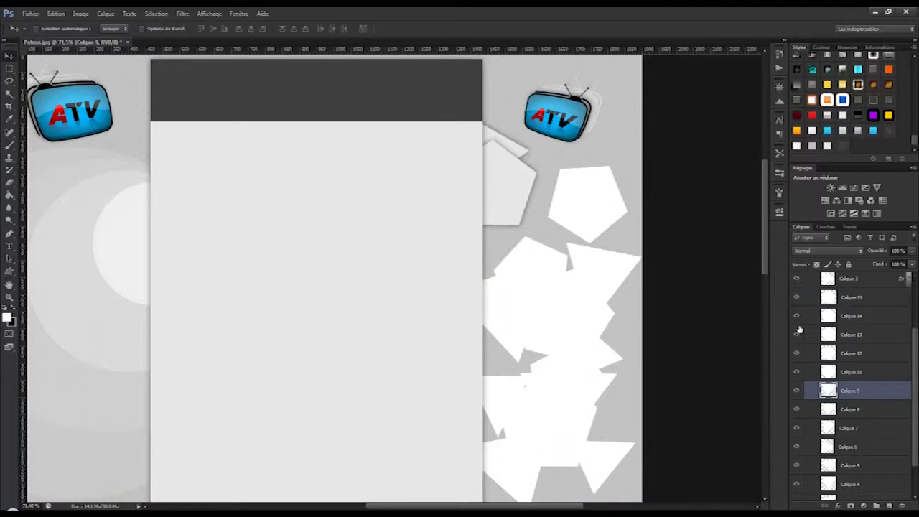
{"action": "left_click_drag", "start_coordinate": [792, 435], "coordinate": [795, 497]}
{"action": "scroll", "coordinate": [818, 412], "scroll_direction": "up", "scroll_amount": 3}
{"action": "scroll", "coordinate": [818, 412], "scroll_direction": "down", "scroll_amount": 3}
{"action": "left_click", "coordinate": [796, 372]}
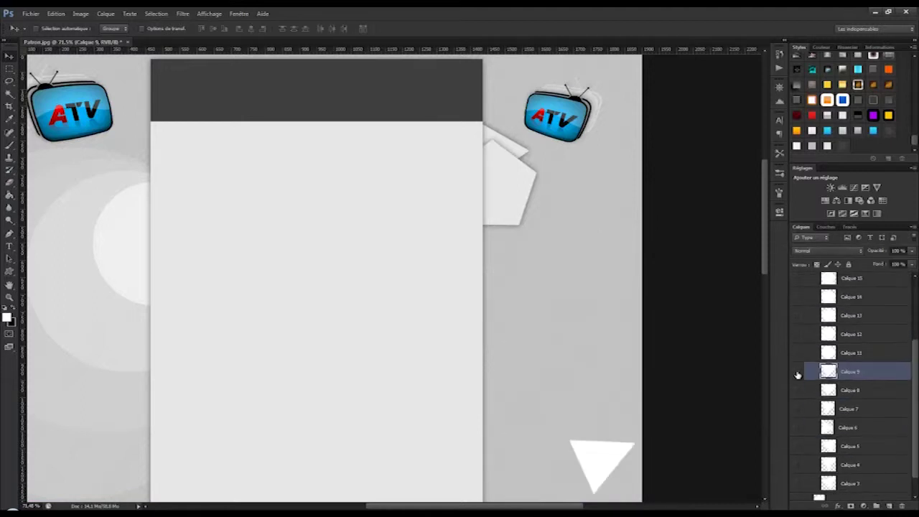
{"action": "left_click", "coordinate": [797, 372]}
Bring triangle layer Calque 8 to the top of forme_1, against the content edge below the pentagon, with the grey shadowed style
{"action": "left_click", "coordinate": [796, 390]}
{"action": "left_click", "coordinate": [854, 391]}
{"action": "left_click_drag", "start_coordinate": [854, 391], "coordinate": [850, 295]}
{"action": "left_click_drag", "start_coordinate": [584, 407], "coordinate": [509, 244]}
{"action": "left_click", "coordinate": [825, 146]}
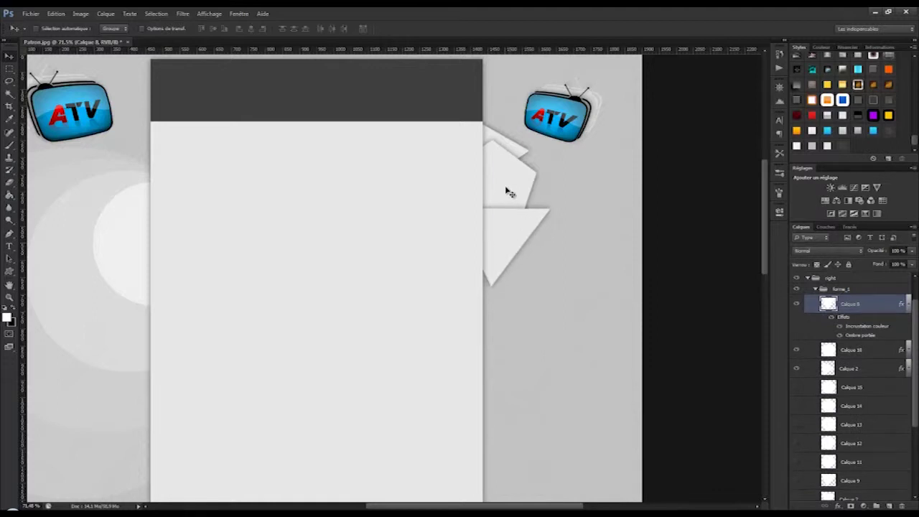
Nudge the Calque 10 pentagon slightly down along the content edge
{"action": "left_click", "coordinate": [851, 350]}
{"action": "left_click_drag", "start_coordinate": [523, 179], "coordinate": [527, 186]}
Show pentagon layer Calque 15, raise it to the top of forme_1 and place it against the content edge below the triangle
{"action": "left_click_drag", "start_coordinate": [915, 354], "coordinate": [915, 390]}
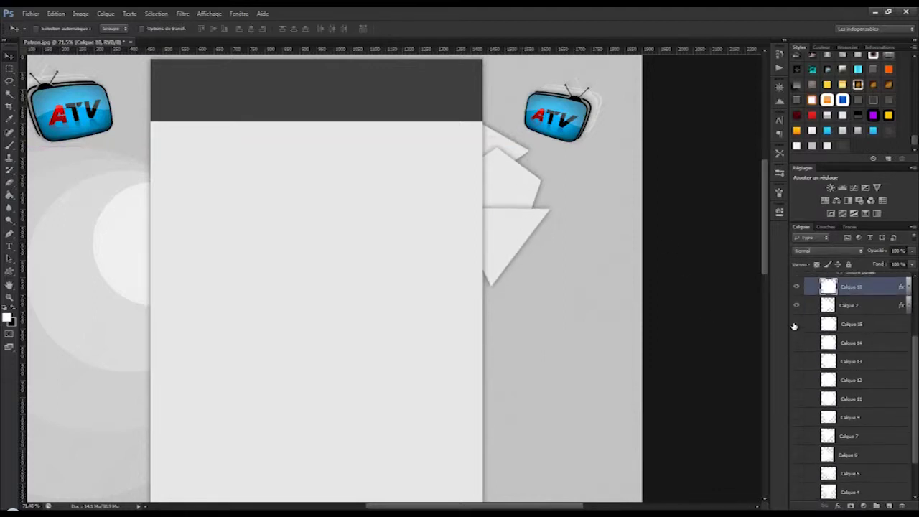
{"action": "left_click", "coordinate": [796, 324]}
{"action": "left_click_drag", "start_coordinate": [572, 390], "coordinate": [503, 269]}
{"action": "left_click", "coordinate": [856, 325]}
{"action": "left_click_drag", "start_coordinate": [853, 325], "coordinate": [845, 284]}
{"action": "left_click_drag", "start_coordinate": [513, 273], "coordinate": [523, 266]}
Rotate the Calque 15 pentagon clockwise and adjust its position over the triangle's lower tip
{"action": "left_click", "coordinate": [56, 14]}
{"action": "mouse_move", "coordinate": [107, 200]}
{"action": "left_click", "coordinate": [214, 223]}
{"action": "left_click_drag", "start_coordinate": [571, 314], "coordinate": [531, 349]}
{"action": "left_click", "coordinate": [9, 56]}
{"action": "left_click", "coordinate": [417, 200]}
{"action": "left_click_drag", "start_coordinate": [520, 272], "coordinate": [522, 276]}
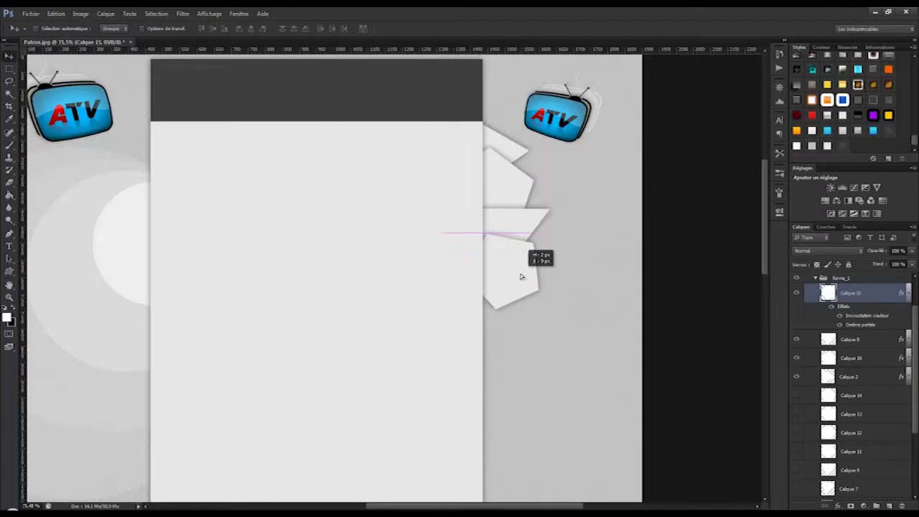
Show pentagon layer Calque 14 and move layer Calque 15 directly below Calque 2
{"action": "scroll", "coordinate": [802, 310], "scroll_direction": "down", "scroll_amount": 3}
{"action": "left_click", "coordinate": [796, 329]}
{"action": "scroll", "coordinate": [856, 335], "scroll_direction": "up", "scroll_amount": 1}
{"action": "left_click_drag", "start_coordinate": [854, 356], "coordinate": [841, 380]}
Move the Calque 15 pentagon down into the margin, away from the content edge, and hide its layer
{"action": "left_click", "coordinate": [797, 368]}
{"action": "left_click_drag", "start_coordinate": [528, 431], "coordinate": [595, 420]}
{"action": "left_click", "coordinate": [797, 369]}
{"action": "left_click_drag", "start_coordinate": [560, 265], "coordinate": [565, 357]}
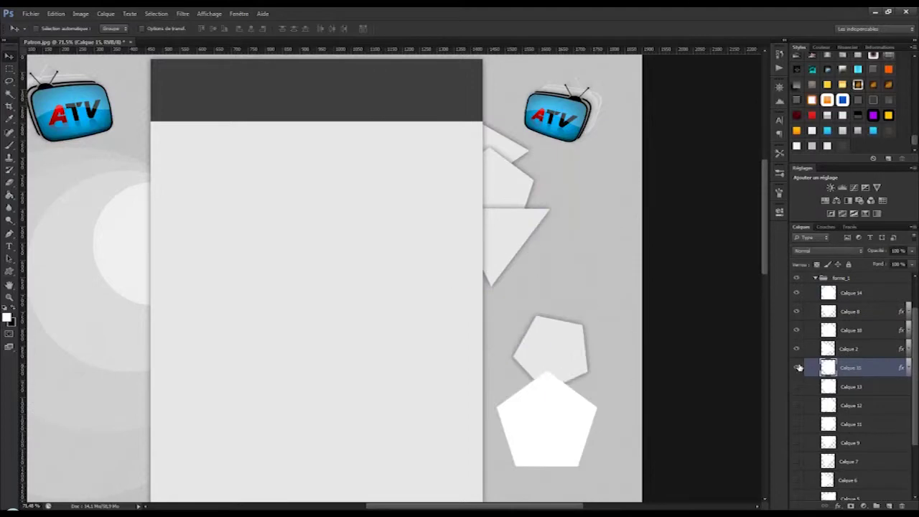
{"action": "left_click", "coordinate": [797, 367]}
Move the large Calque 14 pentagon up against the content edge, over the triangle's lower tip
{"action": "left_click", "coordinate": [833, 386]}
{"action": "left_click_drag", "start_coordinate": [540, 423], "coordinate": [584, 440]}
{"action": "scroll", "coordinate": [822, 342], "scroll_direction": "up", "scroll_amount": 2}
{"action": "left_click", "coordinate": [825, 338]}
{"action": "left_click_drag", "start_coordinate": [564, 410], "coordinate": [533, 274]}
Rotate the Calque 14 pentagon clockwise and give it the grey shadowed style
{"action": "left_click", "coordinate": [56, 14]}
{"action": "mouse_move", "coordinate": [93, 200]}
{"action": "left_click", "coordinate": [237, 224]}
{"action": "left_click_drag", "start_coordinate": [581, 343], "coordinate": [499, 390]}
{"action": "right_click", "coordinate": [522, 302]}
{"action": "left_click", "coordinate": [8, 56]}
{"action": "left_click", "coordinate": [424, 200]}
{"action": "left_click", "coordinate": [827, 147]}
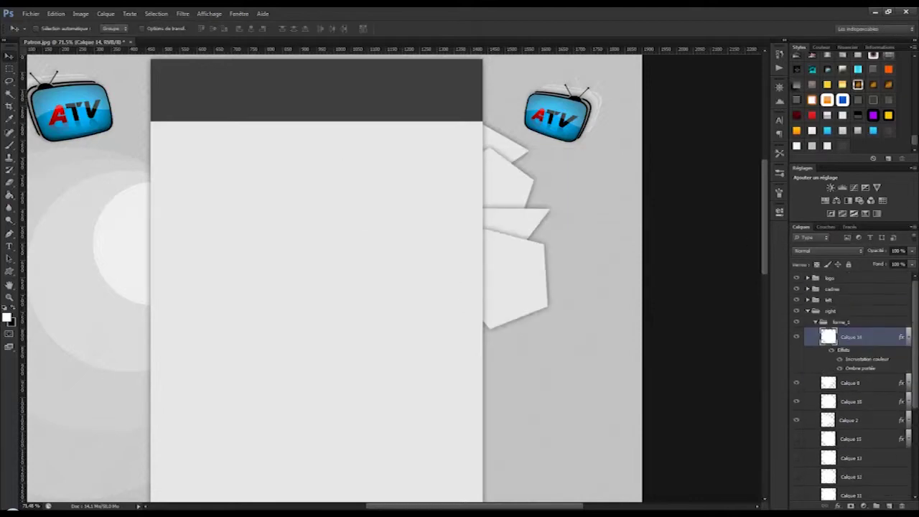
{"action": "left_click", "coordinate": [909, 337]}
Show pentagon layer Calque 13, keep Calque 15 hidden and select Calque 13
{"action": "scroll", "coordinate": [902, 362], "scroll_direction": "down", "scroll_amount": 1}
{"action": "left_click", "coordinate": [852, 381]}
{"action": "left_click", "coordinate": [796, 379]}
{"action": "left_click", "coordinate": [796, 397]}
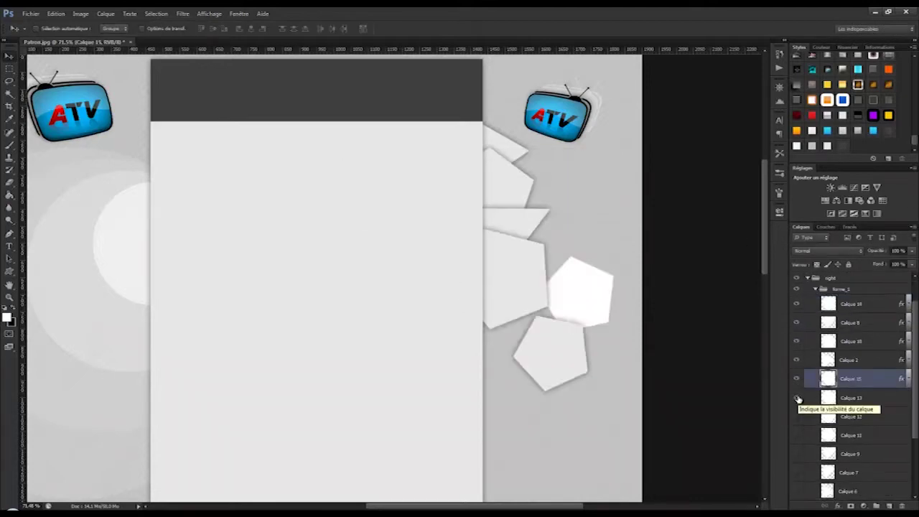
{"action": "left_click", "coordinate": [797, 379]}
{"action": "left_click", "coordinate": [851, 396]}
Find the triangle on Calque 3 by toggling the lower layers, and move that layer to the top of forme_1
{"action": "scroll", "coordinate": [850, 397], "scroll_direction": "down", "scroll_amount": 3}
{"action": "left_click", "coordinate": [795, 386]}
{"action": "left_click", "coordinate": [796, 404]}
{"action": "left_click", "coordinate": [796, 405]}
{"action": "left_click", "coordinate": [796, 423]}
{"action": "left_click", "coordinate": [797, 424]}
{"action": "left_click", "coordinate": [797, 443]}
{"action": "left_click", "coordinate": [797, 443]}
{"action": "left_click", "coordinate": [797, 462]}
{"action": "left_click_drag", "start_coordinate": [846, 461], "coordinate": [859, 285]}
Move layer Calque 13 above Calque 3 and hide the lower triangle layers that are still showing
{"action": "scroll", "coordinate": [856, 319], "scroll_direction": "up", "scroll_amount": 3}
{"action": "left_click_drag", "start_coordinate": [850, 396], "coordinate": [852, 294]}
{"action": "left_click", "coordinate": [848, 375], "text": "ctrl"}
{"action": "left_click", "coordinate": [856, 321]}
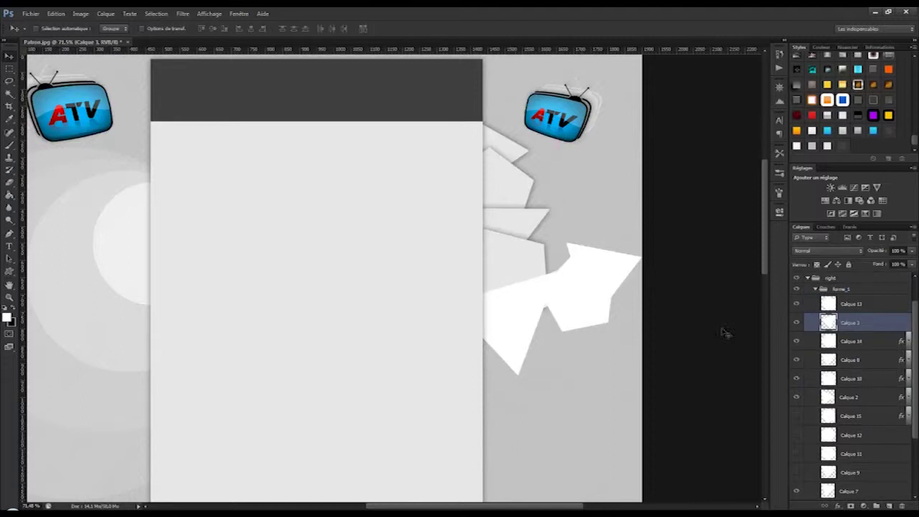
{"action": "scroll", "coordinate": [797, 450], "scroll_direction": "down", "scroll_amount": 3}
{"action": "left_click", "coordinate": [797, 449]}
{"action": "left_click", "coordinate": [796, 430]}
{"action": "left_click", "coordinate": [796, 431]}
Move the Calque 13 pentagon up into the margin below the logo and hide its layer
{"action": "scroll", "coordinate": [868, 409], "scroll_direction": "up", "scroll_amount": 3}
{"action": "left_click", "coordinate": [797, 327]}
{"action": "left_click", "coordinate": [797, 327]}
{"action": "left_click", "coordinate": [845, 328]}
{"action": "left_click_drag", "start_coordinate": [576, 295], "coordinate": [589, 209]}
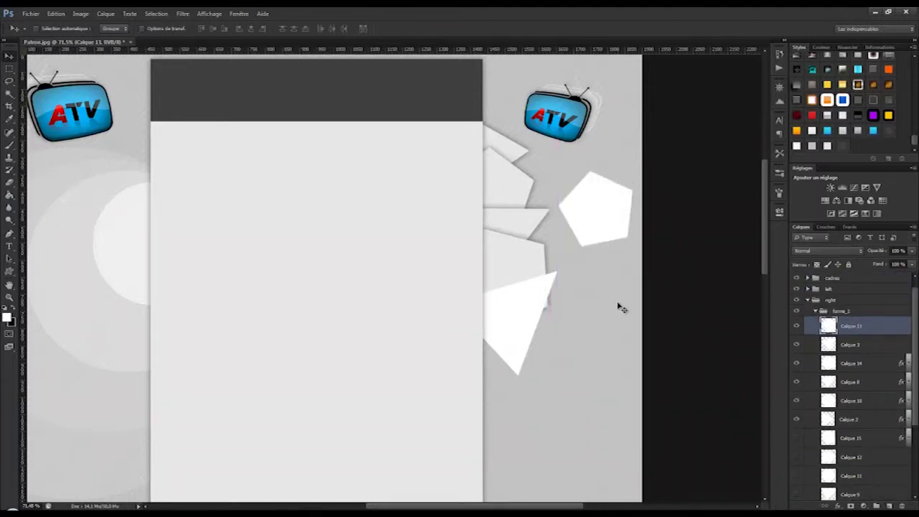
{"action": "left_click", "coordinate": [796, 325]}
Rotate the Calque 3 triangle about 52 degrees counterclockwise and finish it with the grey shadowed style
{"action": "left_click", "coordinate": [850, 345]}
{"action": "left_click", "coordinate": [56, 13]}
{"action": "mouse_move", "coordinate": [132, 207]}
{"action": "left_click", "coordinate": [215, 225]}
{"action": "left_click_drag", "start_coordinate": [559, 403], "coordinate": [653, 328]}
{"action": "key", "text": "v"}
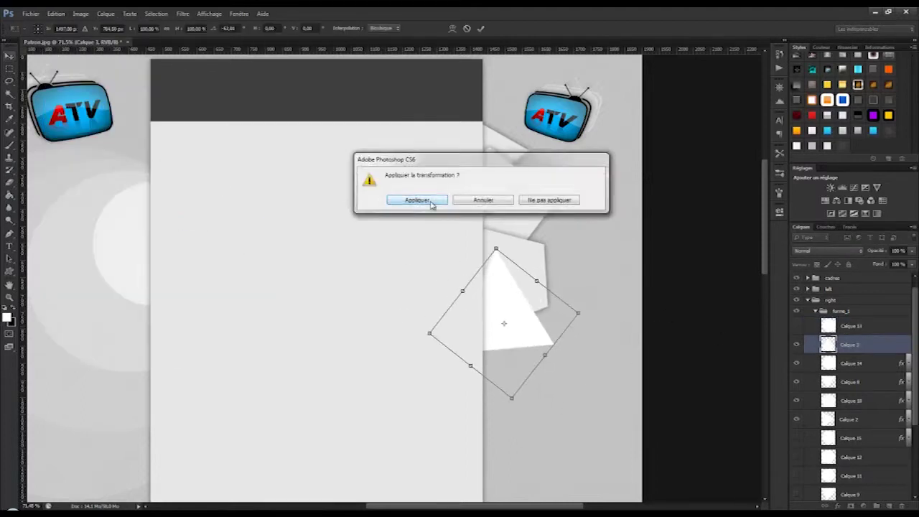
{"action": "left_click", "coordinate": [431, 204]}
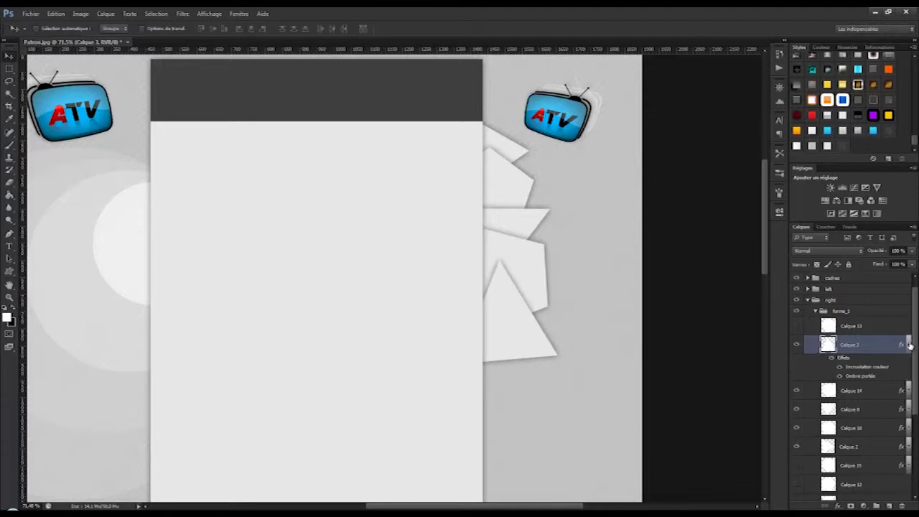
{"action": "left_click", "coordinate": [909, 345]}
Show the Calque 13 pentagon again and move it down into the margin below the Calque 3 triangle
{"action": "left_click", "coordinate": [860, 326]}
{"action": "left_click", "coordinate": [796, 326]}
{"action": "left_click_drag", "start_coordinate": [609, 201], "coordinate": [506, 358]}
{"action": "scroll", "coordinate": [655, 283], "scroll_direction": "down", "scroll_amount": 3}
{"action": "scroll", "coordinate": [797, 375], "scroll_direction": "down", "scroll_amount": 3}
{"action": "left_click_drag", "start_coordinate": [534, 275], "coordinate": [576, 310]}
Raise layer Calque 15 directly above Calque 3 and place its pentagon against the content edge over the triangle's base
{"action": "scroll", "coordinate": [869, 357], "scroll_direction": "up", "scroll_amount": 1}
{"action": "left_click_drag", "start_coordinate": [863, 392], "coordinate": [841, 315]}
{"action": "left_click_drag", "start_coordinate": [554, 272], "coordinate": [495, 290]}
Hide the unstyled layers Calque 12, Calque 11 and Calque 9
{"action": "scroll", "coordinate": [892, 422], "scroll_direction": "down", "scroll_amount": 3}
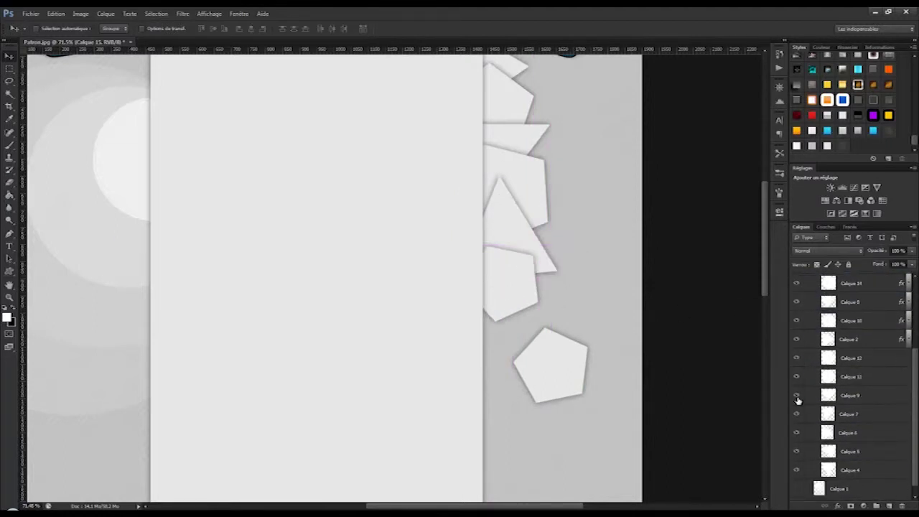
{"action": "left_click", "coordinate": [795, 395]}
{"action": "scroll", "coordinate": [728, 309], "scroll_direction": "up", "scroll_amount": 1}
{"action": "left_click_drag", "start_coordinate": [795, 358], "coordinate": [796, 403]}
Bring triangle layer Calque 7 to the top of forme_1, against the content edge below the Calque 15 pentagon, with the grey shadowed style
{"action": "left_click", "coordinate": [847, 414]}
{"action": "scroll", "coordinate": [849, 425], "scroll_direction": "up", "scroll_amount": 1}
{"action": "left_click_drag", "start_coordinate": [796, 469], "coordinate": [856, 296]}
{"action": "left_click_drag", "start_coordinate": [604, 204], "coordinate": [505, 330]}
{"action": "left_click", "coordinate": [820, 136]}
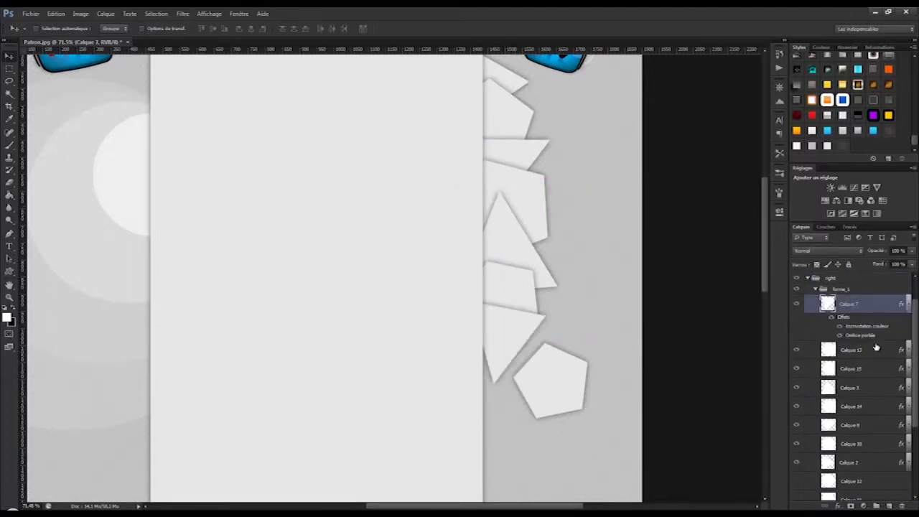
{"action": "left_click", "coordinate": [908, 306]}
Raise layer Calque 13 above Calque 7 and place its pentagon against the content edge over the triangle's lower tip
{"action": "left_click", "coordinate": [851, 322]}
{"action": "left_click", "coordinate": [797, 323]}
{"action": "left_click", "coordinate": [797, 323]}
{"action": "left_click_drag", "start_coordinate": [836, 322], "coordinate": [832, 295]}
{"action": "left_click_drag", "start_coordinate": [558, 382], "coordinate": [489, 368]}
Show the triangle on Calque 9, move it down the margin and rotate it
{"action": "scroll", "coordinate": [828, 337], "scroll_direction": "down", "scroll_amount": 2}
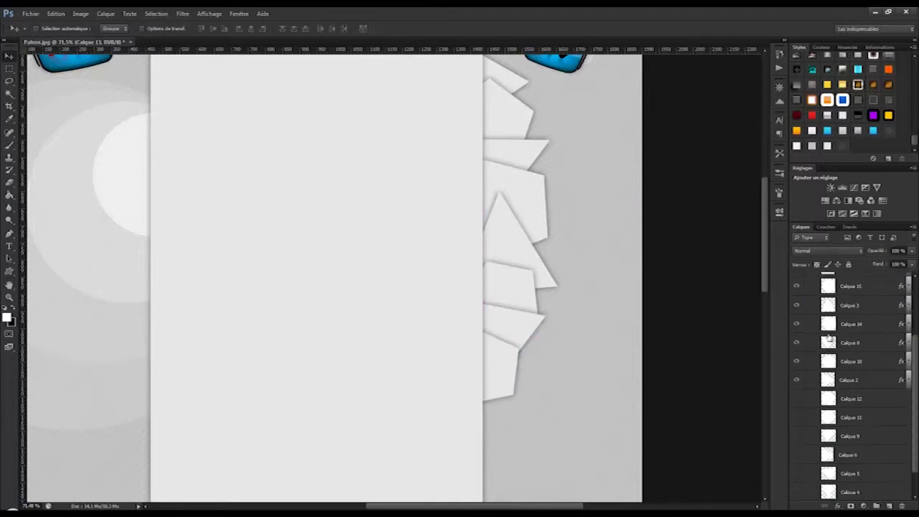
{"action": "scroll", "coordinate": [829, 338], "scroll_direction": "down", "scroll_amount": 2}
{"action": "left_click", "coordinate": [796, 406]}
{"action": "left_click_drag", "start_coordinate": [625, 382], "coordinate": [560, 492]}
{"action": "left_click", "coordinate": [56, 15]}
{"action": "mouse_move", "coordinate": [107, 205]}
{"action": "left_click", "coordinate": [216, 223]}
{"action": "left_click", "coordinate": [10, 56]}
{"action": "key", "text": "Return"}
Place the Calque 9 triangle in front of the lowest pentagon at the content edge and apply the grey shadowed style
{"action": "left_click_drag", "start_coordinate": [549, 425], "coordinate": [492, 406]}
{"action": "left_click_drag", "start_coordinate": [858, 406], "coordinate": [855, 332]}
{"action": "left_click_drag", "start_coordinate": [495, 408], "coordinate": [492, 406]}
{"action": "left_click", "coordinate": [827, 147]}
{"action": "left_click", "coordinate": [907, 283]}
Preview the remaining hidden shape layers and show the triangles on Calque 6 and Calque 4
{"action": "scroll", "coordinate": [861, 359], "scroll_direction": "down", "scroll_amount": 3}
{"action": "left_click", "coordinate": [847, 388]}
{"action": "left_click", "coordinate": [796, 388]}
{"action": "left_click", "coordinate": [796, 388]}
{"action": "left_click", "coordinate": [796, 407]}
{"action": "left_click", "coordinate": [796, 407]}
{"action": "left_click", "coordinate": [797, 425]}
{"action": "left_click", "coordinate": [796, 444]}
{"action": "left_click", "coordinate": [795, 443]}
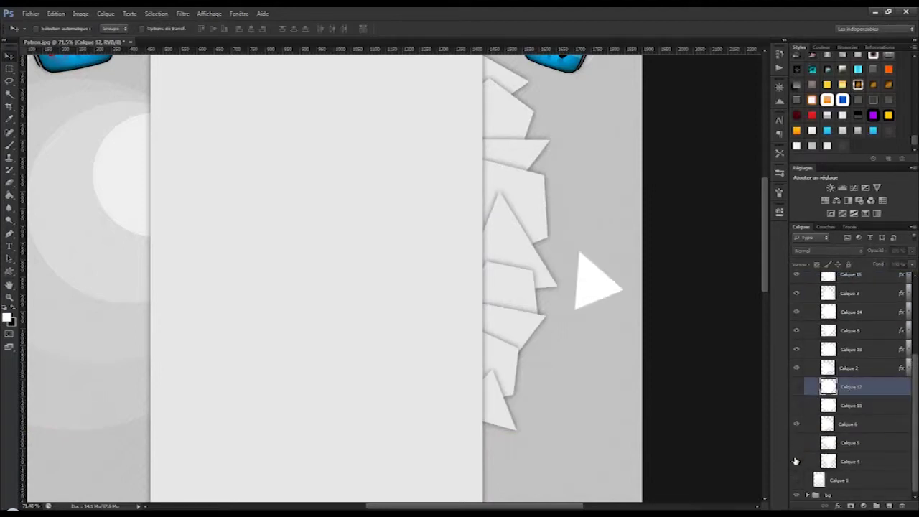
{"action": "left_click_drag", "start_coordinate": [634, 398], "coordinate": [612, 392]}
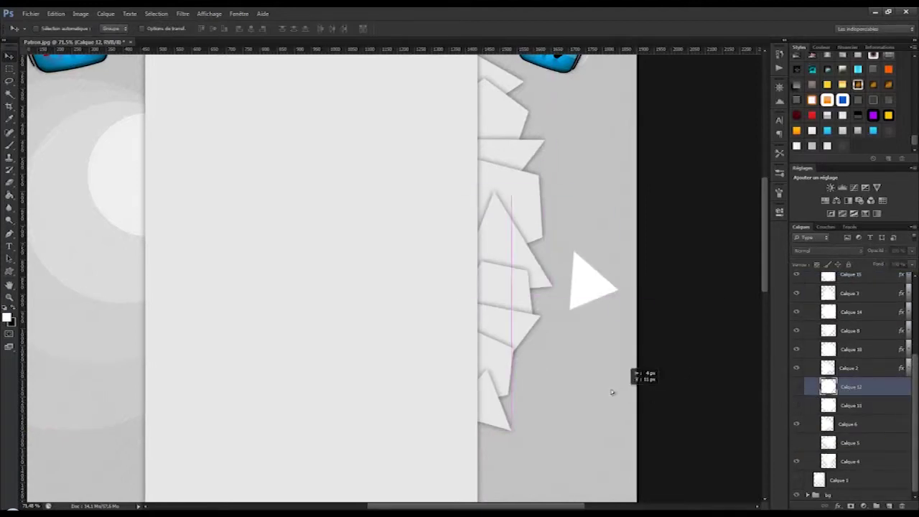
Move the Calque 4 triangle into the lower part of the outer margin and rotate it
{"action": "left_click", "coordinate": [796, 388]}
{"action": "left_click", "coordinate": [796, 388]}
{"action": "left_click", "coordinate": [827, 462]}
{"action": "left_click_drag", "start_coordinate": [520, 316], "coordinate": [646, 200]}
{"action": "left_click_drag", "start_coordinate": [572, 381], "coordinate": [558, 382]}
{"action": "left_click", "coordinate": [56, 14]}
{"action": "mouse_move", "coordinate": [72, 201]}
{"action": "left_click", "coordinate": [215, 214]}
{"action": "left_click_drag", "start_coordinate": [590, 414], "coordinate": [577, 359]}
{"action": "left_click", "coordinate": [9, 56]}
{"action": "left_click", "coordinate": [419, 202]}
Show the pentagon on Calque 11 in the upper outer margin and rotate it
{"action": "left_click", "coordinate": [796, 404]}
{"action": "left_click", "coordinate": [56, 15]}
{"action": "left_click", "coordinate": [58, 14]}
{"action": "key", "text": "ctrl+t"}
{"action": "key", "text": "Return"}
{"action": "left_click", "coordinate": [851, 406]}
{"action": "key", "text": "ctrl+t"}
{"action": "left_click_drag", "start_coordinate": [620, 175], "coordinate": [587, 139]}
{"action": "left_click_drag", "start_coordinate": [597, 153], "coordinate": [610, 133]}
{"action": "left_click", "coordinate": [9, 55]}
{"action": "left_click", "coordinate": [417, 200]}
Show the pentagon on Calque 12, place it below the Calque 11 pentagon and rotate it
{"action": "left_click", "coordinate": [797, 386]}
{"action": "left_click_drag", "start_coordinate": [578, 235], "coordinate": [595, 193]}
{"action": "left_click", "coordinate": [556, 231], "text": "ctrl"}
{"action": "key", "text": "ctrl+t"}
{"action": "left_click_drag", "start_coordinate": [634, 233], "coordinate": [607, 191]}
{"action": "left_click", "coordinate": [9, 55]}
{"action": "left_click", "coordinate": [420, 200]}
Move the Calque 6 triangle between the two pentagons, with the Calque 12 pentagon and Calque 4 triangle spaced out below it
{"action": "left_click", "coordinate": [850, 424]}
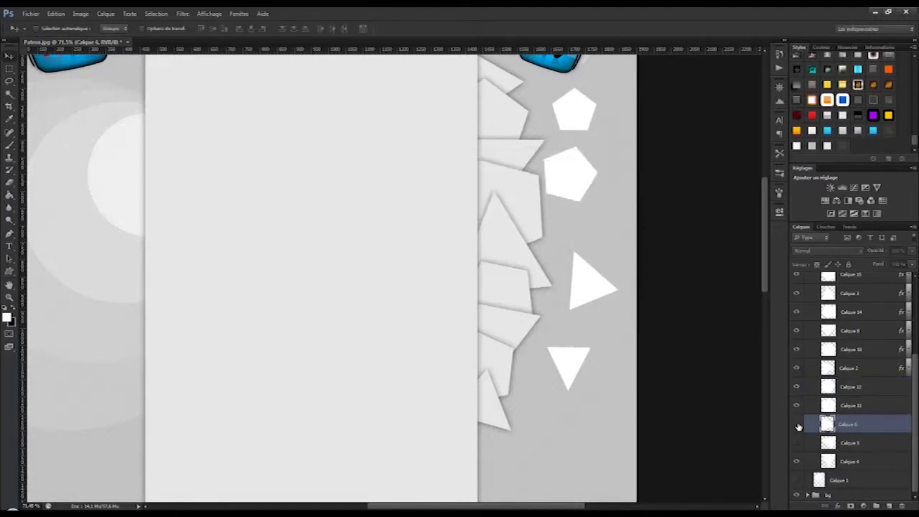
{"action": "left_click_drag", "start_coordinate": [580, 300], "coordinate": [587, 268]}
{"action": "left_click", "coordinate": [806, 388]}
{"action": "left_click", "coordinate": [847, 466]}
{"action": "left_click_drag", "start_coordinate": [579, 366], "coordinate": [578, 349]}
Delete the unused hidden layer Calque 5
{"action": "scroll", "coordinate": [580, 350], "scroll_direction": "up", "scroll_amount": 1}
{"action": "left_click", "coordinate": [839, 443]}
{"action": "key", "text": "Delete"}
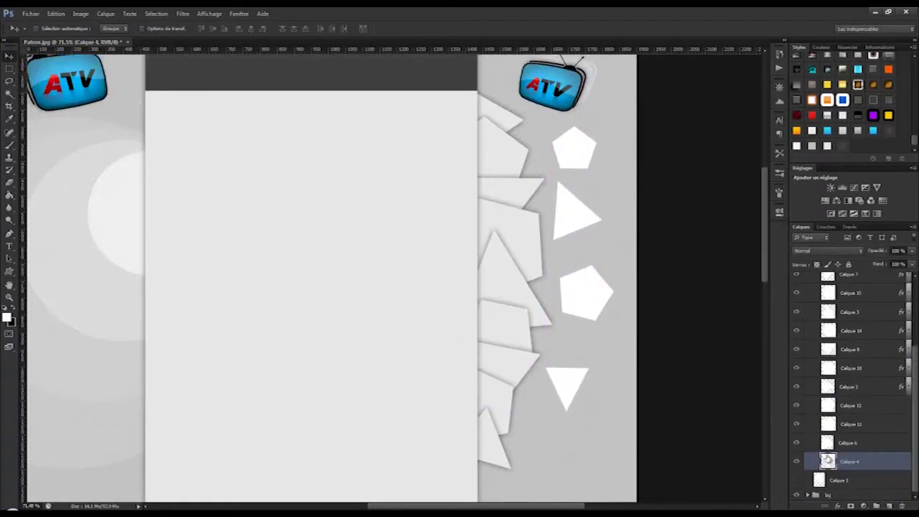
Apply the grey shadowed style to Calque 12, Calque 11, Calque 6 and Calque 4 together and collapse their effects lists
{"action": "left_click", "coordinate": [882, 406]}
{"action": "left_click", "coordinate": [867, 461], "text": "ctrl"}
{"action": "left_click", "coordinate": [866, 443], "text": "ctrl"}
{"action": "left_click", "coordinate": [865, 424], "text": "ctrl"}
{"action": "left_click", "coordinate": [813, 146]}
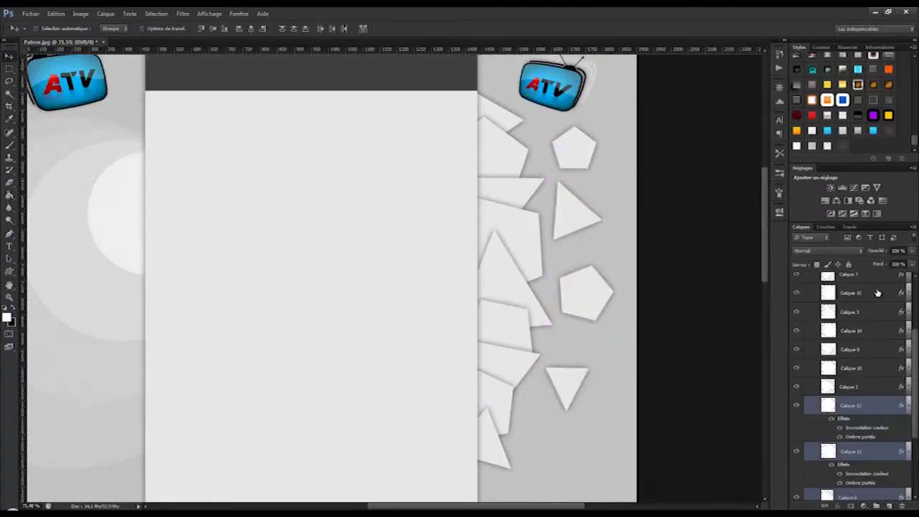
{"action": "left_click", "coordinate": [907, 405]}
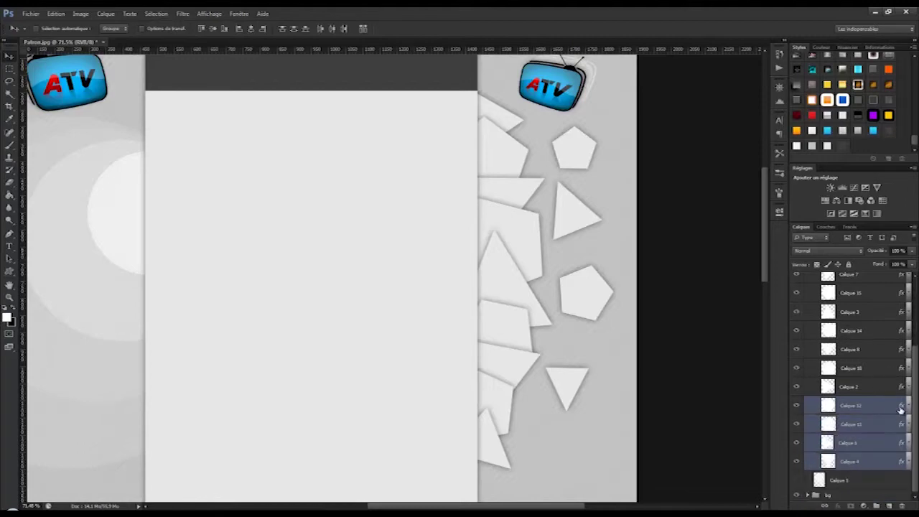
{"action": "double_click", "coordinate": [899, 408]}
{"action": "left_click_drag", "start_coordinate": [545, 204], "coordinate": [185, 137]}
{"action": "left_click", "coordinate": [150, 251]}
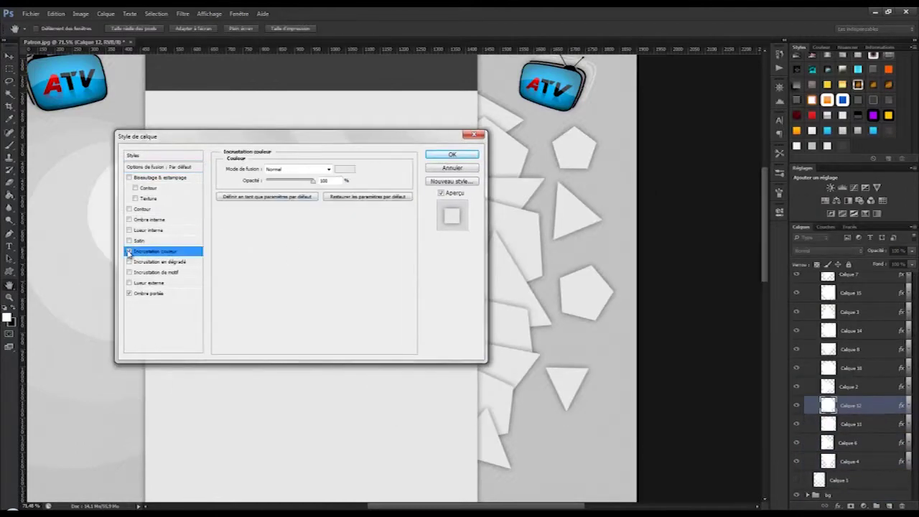
{"action": "left_click", "coordinate": [434, 170]}
Apply the white-to-grey gradient style with drop shadow to all shape layers from Calque 9 to Calque 4
{"action": "left_click", "coordinate": [859, 462]}
{"action": "scroll", "coordinate": [875, 311], "scroll_direction": "up", "scroll_amount": 4}
{"action": "left_click", "coordinate": [870, 325], "text": "shift"}
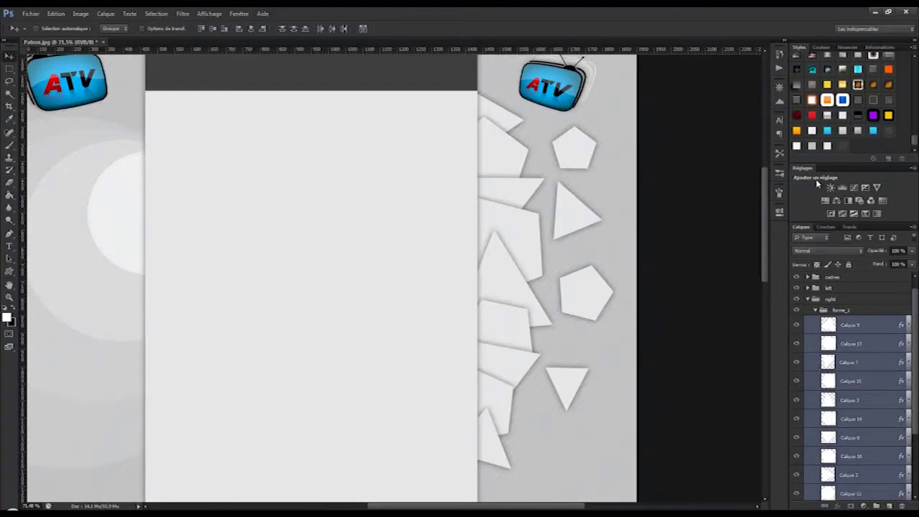
{"action": "left_click", "coordinate": [797, 145]}
{"action": "scroll", "coordinate": [677, 344], "scroll_direction": "down", "scroll_amount": 1}
{"action": "left_click", "coordinate": [855, 344]}
{"action": "scroll", "coordinate": [877, 409], "scroll_direction": "down", "scroll_amount": 4}
Adjust the gradient overlay on Calque 4 and Calque 6, giving the Calque 6 triangle a different gradient angle
{"action": "double_click", "coordinate": [897, 473]}
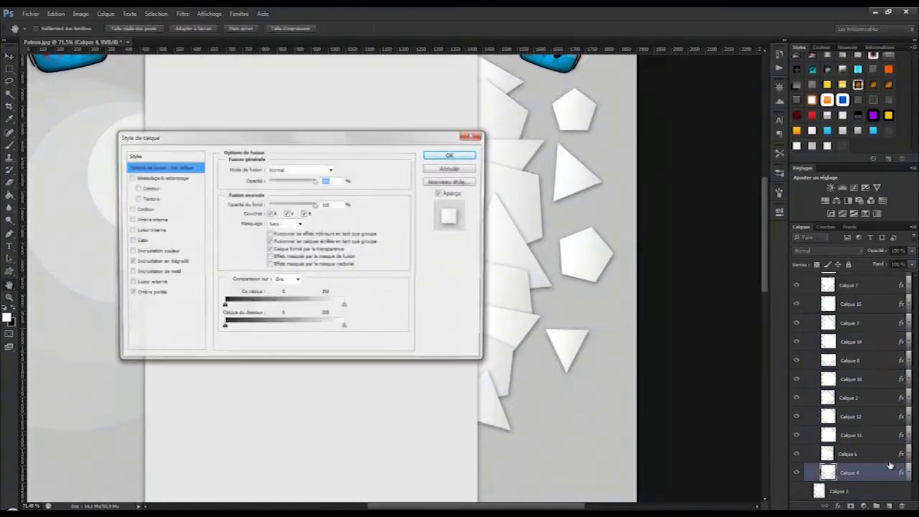
{"action": "left_click_drag", "start_coordinate": [357, 139], "coordinate": [350, 143]}
{"action": "left_click", "coordinate": [144, 267]}
{"action": "left_click", "coordinate": [445, 159]}
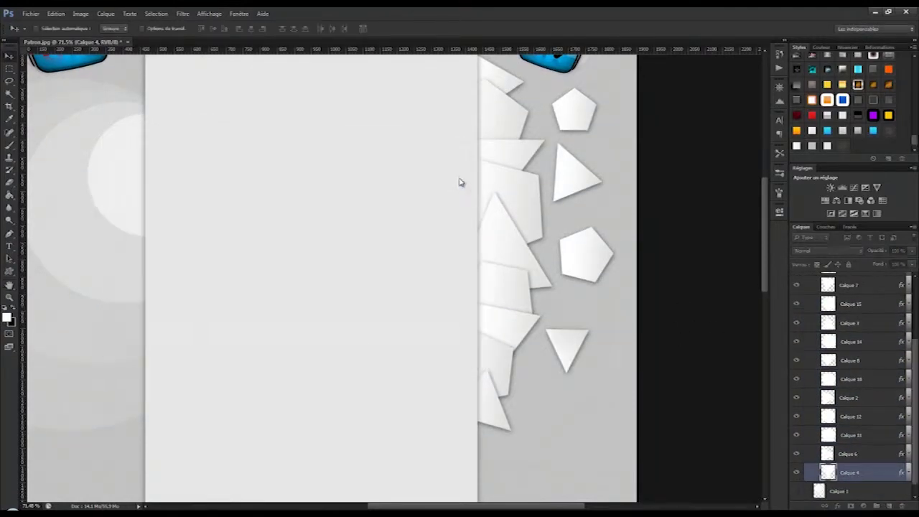
{"action": "double_click", "coordinate": [861, 453]}
{"action": "left_click", "coordinate": [152, 266]}
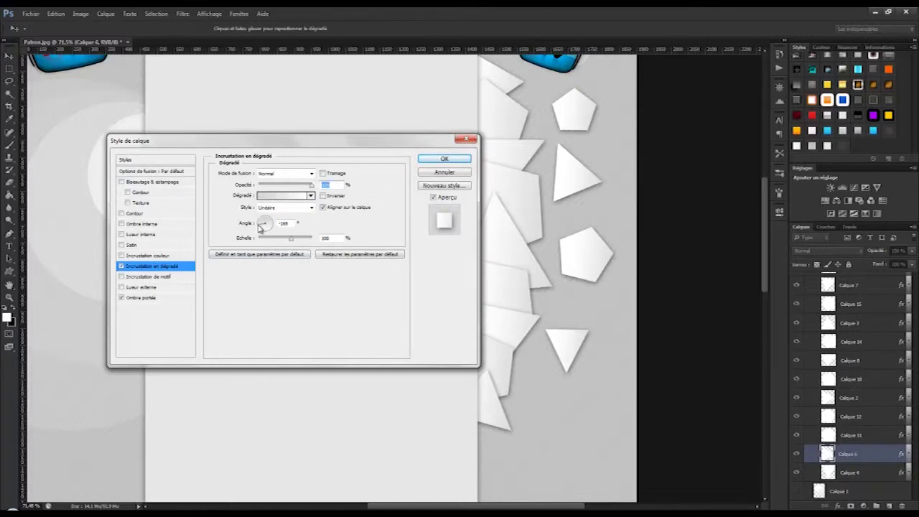
{"action": "left_click_drag", "start_coordinate": [295, 141], "coordinate": [234, 117]}
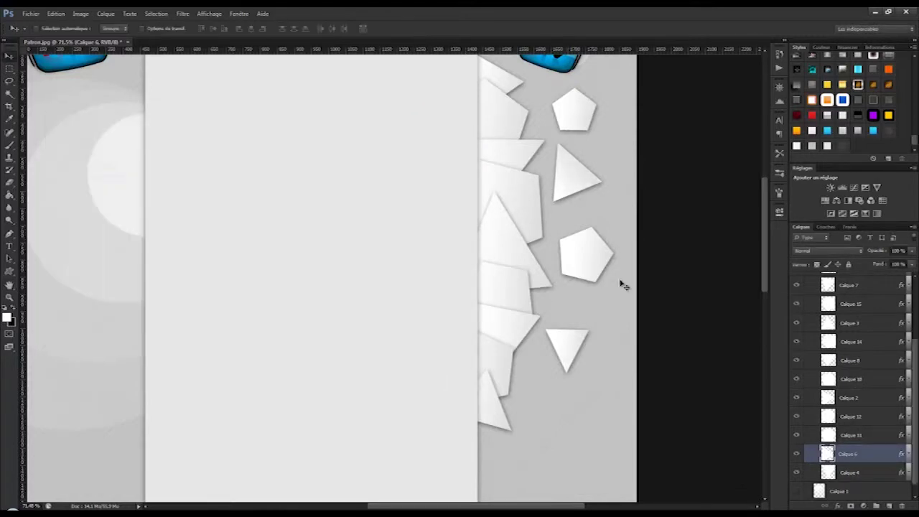
{"action": "left_click", "coordinate": [383, 133]}
Set the gradient overlay angle of Calque 11 to -128° and adjust the layer styles of Calque 12 and Calque 2
{"action": "double_click", "coordinate": [850, 435]}
{"action": "left_click", "coordinate": [94, 239]}
{"action": "left_click", "coordinate": [201, 205]}
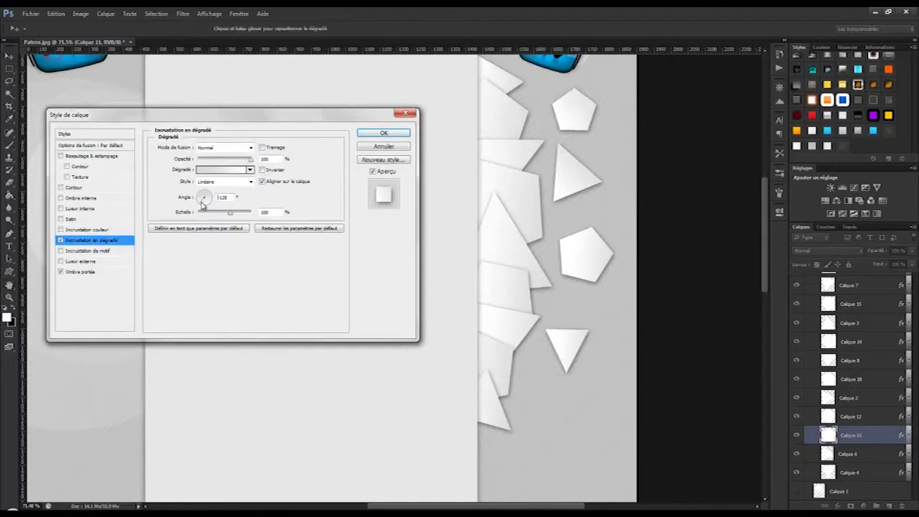
{"action": "left_click", "coordinate": [380, 135]}
{"action": "double_click", "coordinate": [850, 416]}
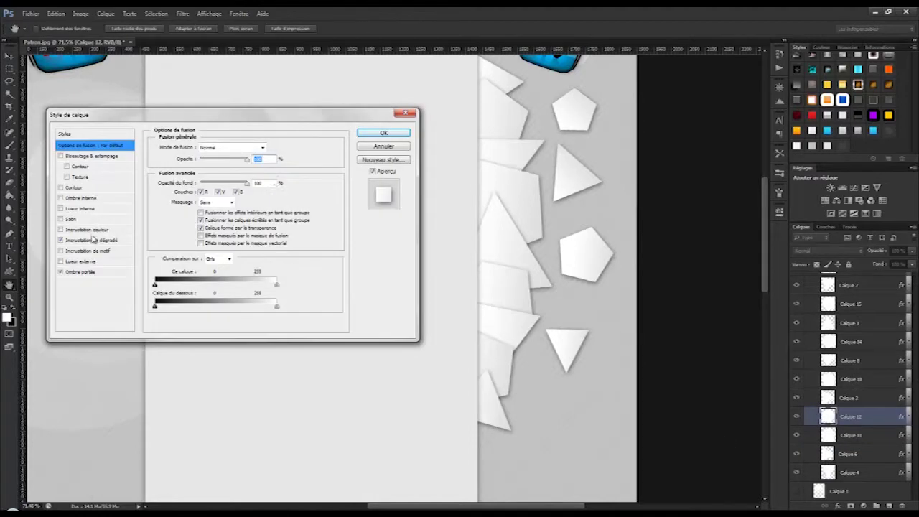
{"action": "left_click", "coordinate": [93, 240]}
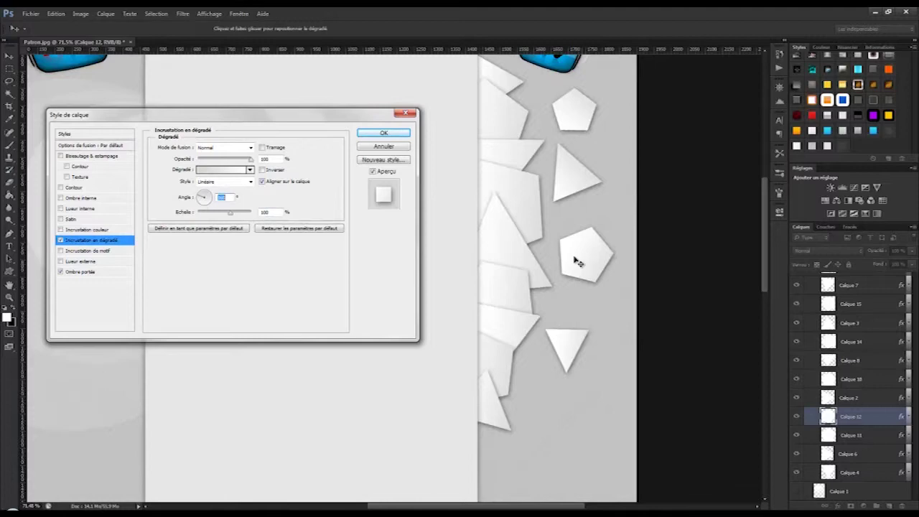
{"action": "left_click", "coordinate": [383, 133]}
{"action": "left_click", "coordinate": [847, 398]}
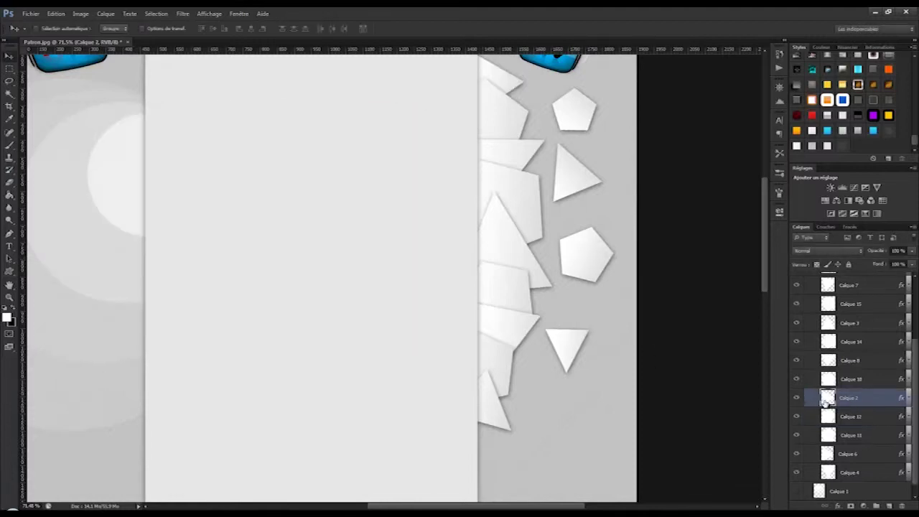
{"action": "double_click", "coordinate": [888, 394]}
{"action": "left_click", "coordinate": [383, 135]}
Change the gradient overlay angle on Calque 10 and Calque 8
{"action": "left_click", "coordinate": [798, 380]}
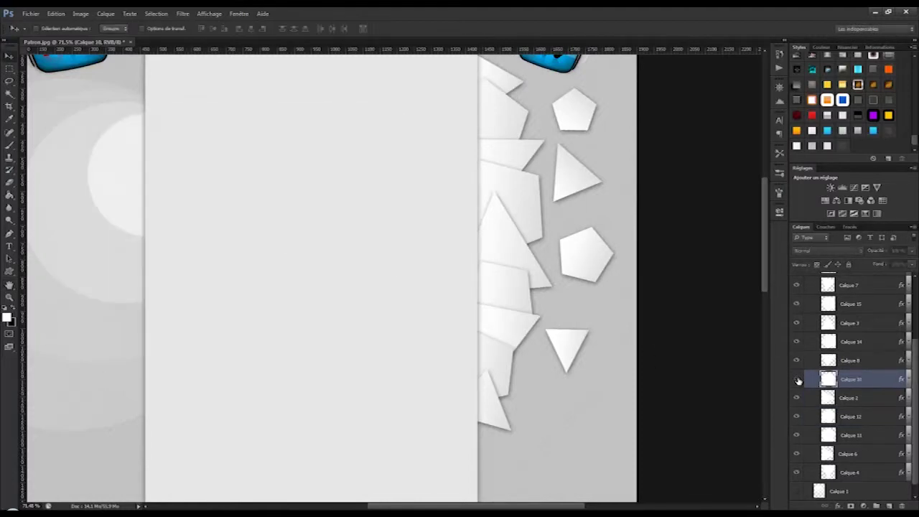
{"action": "double_click", "coordinate": [901, 381]}
{"action": "left_click", "coordinate": [93, 240]}
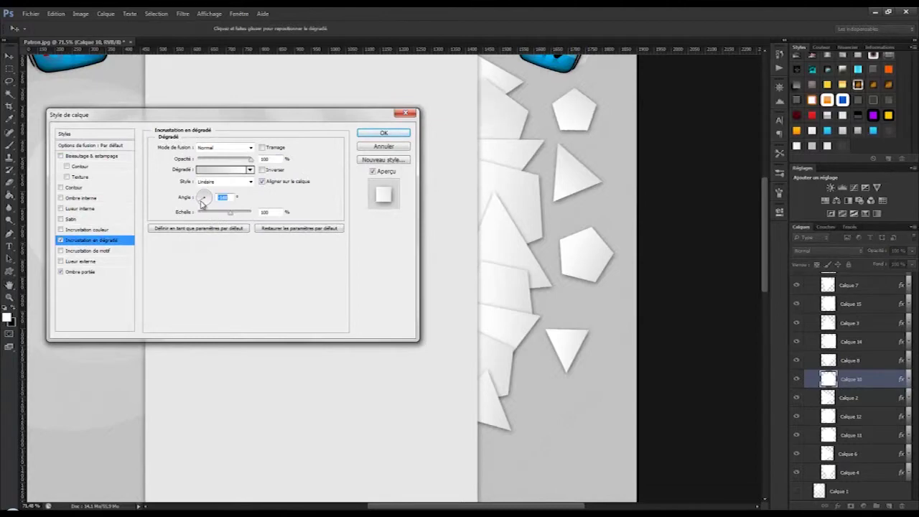
{"action": "left_click", "coordinate": [372, 135]}
{"action": "double_click", "coordinate": [895, 361]}
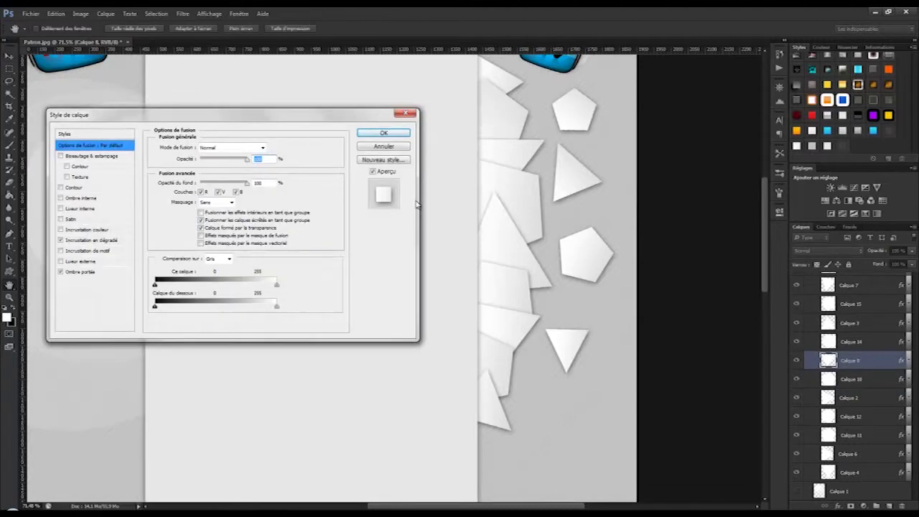
{"action": "left_click", "coordinate": [90, 241]}
{"action": "left_click", "coordinate": [373, 135]}
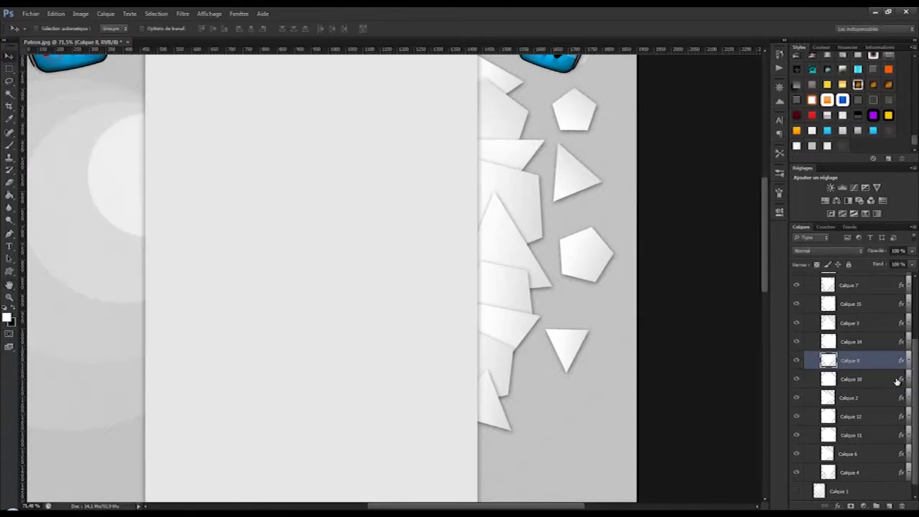
{"action": "double_click", "coordinate": [900, 381]}
{"action": "left_click", "coordinate": [91, 240]}
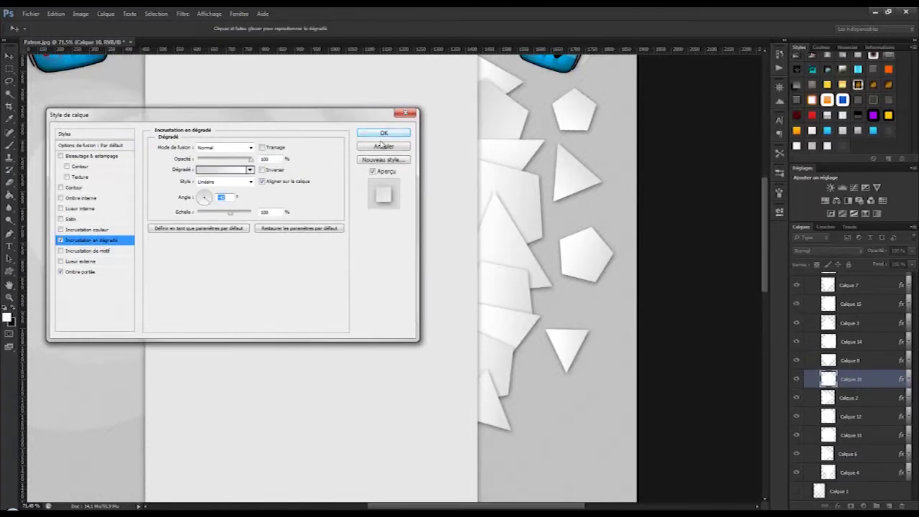
{"action": "left_click", "coordinate": [383, 146]}
Change the gradient overlay angle on Calque 14 and Calque 3
{"action": "double_click", "coordinate": [897, 342]}
{"action": "left_click", "coordinate": [90, 240]}
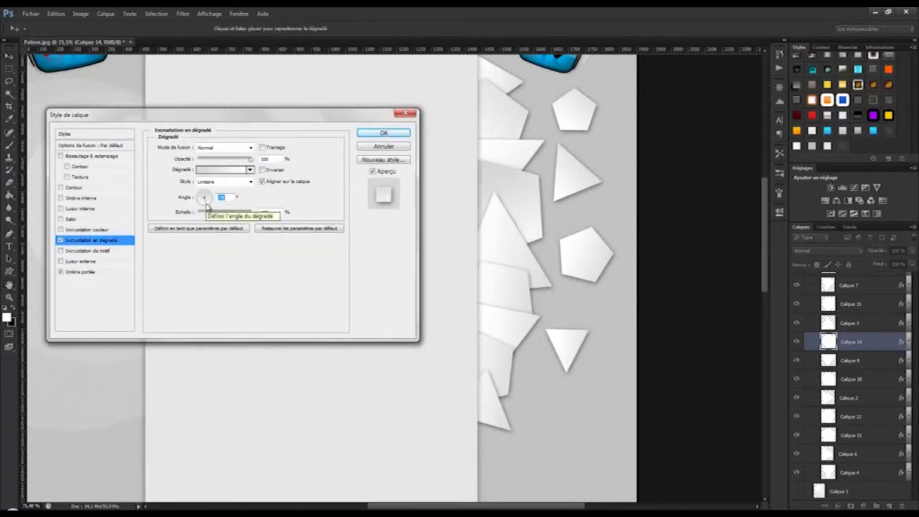
{"action": "left_click", "coordinate": [391, 134]}
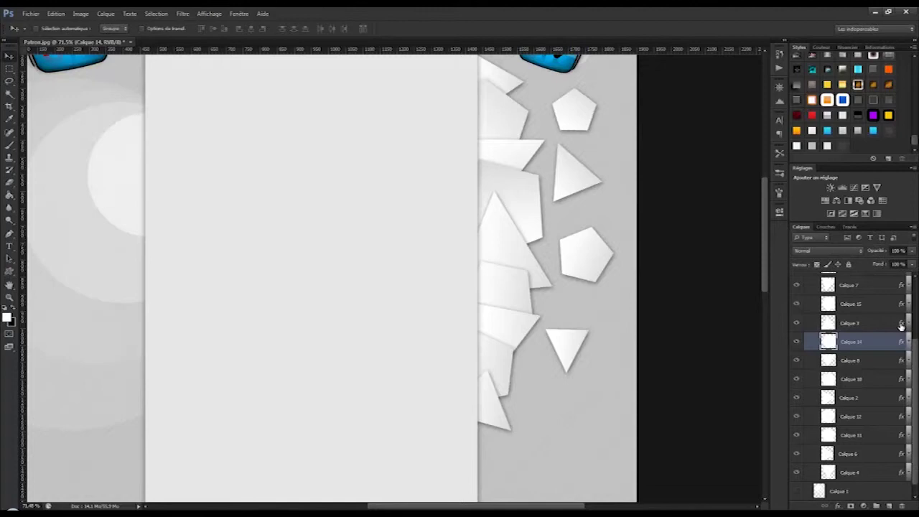
{"action": "double_click", "coordinate": [898, 323]}
{"action": "left_click", "coordinate": [90, 240]}
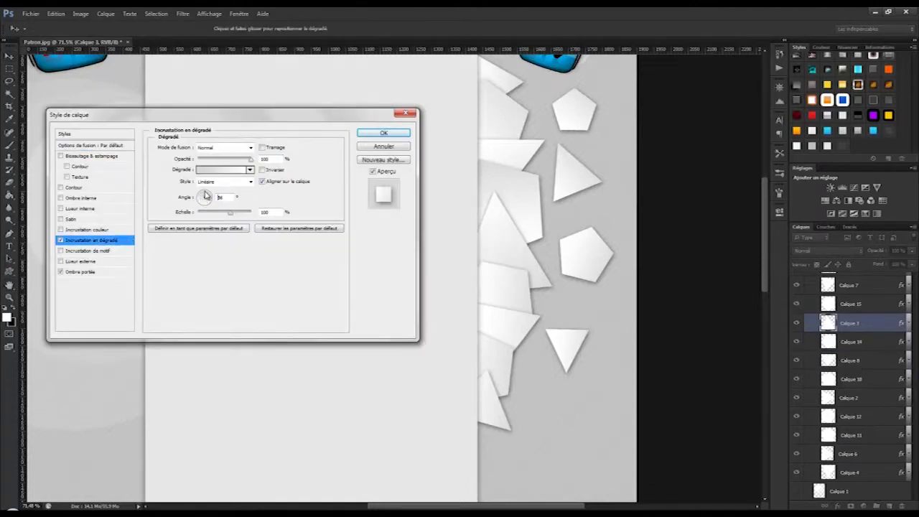
{"action": "left_click", "coordinate": [205, 196]}
{"action": "left_click", "coordinate": [384, 133]}
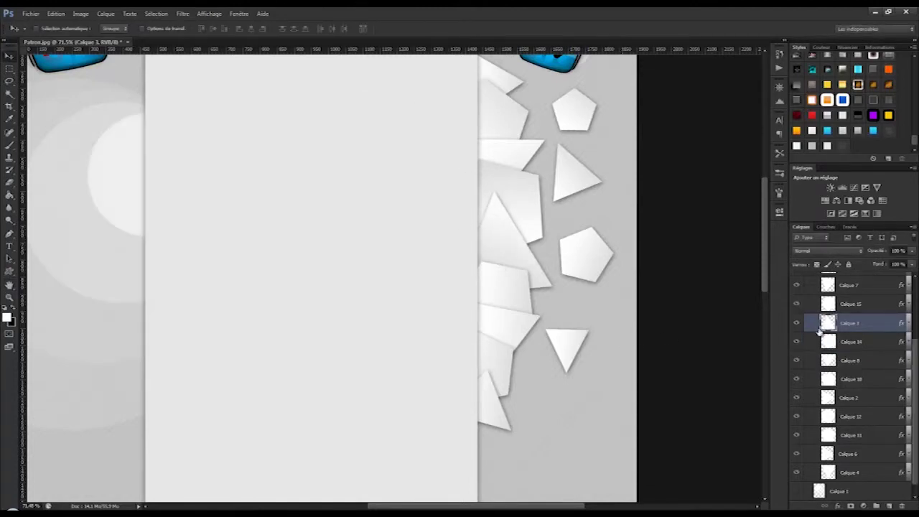
Change the gradient overlay angle on Calque 15 and on Calque 9, the lowest triangle at the content edge
{"action": "scroll", "coordinate": [862, 359], "scroll_direction": "up", "scroll_amount": 3}
{"action": "double_click", "coordinate": [897, 391]}
{"action": "left_click", "coordinate": [90, 240]}
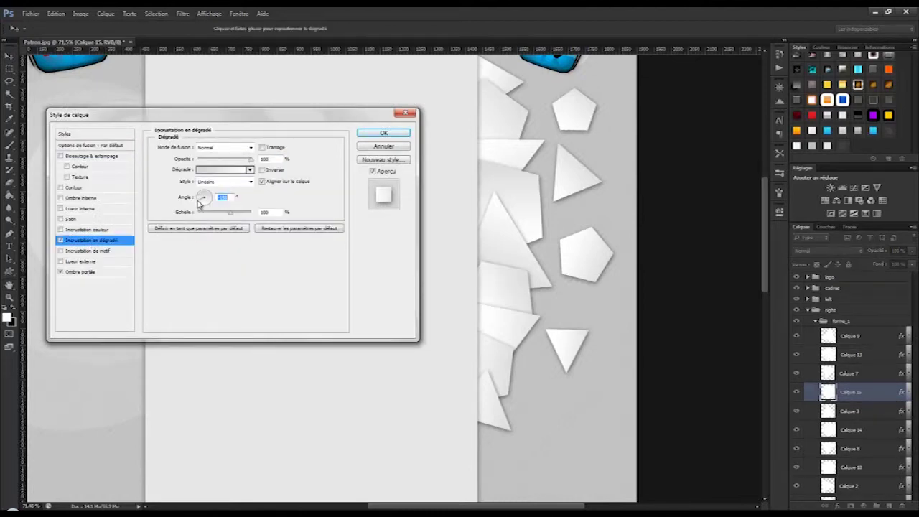
{"action": "left_click", "coordinate": [384, 135]}
{"action": "left_click", "coordinate": [878, 373]}
{"action": "left_click", "coordinate": [886, 354]}
{"action": "double_click", "coordinate": [898, 335]}
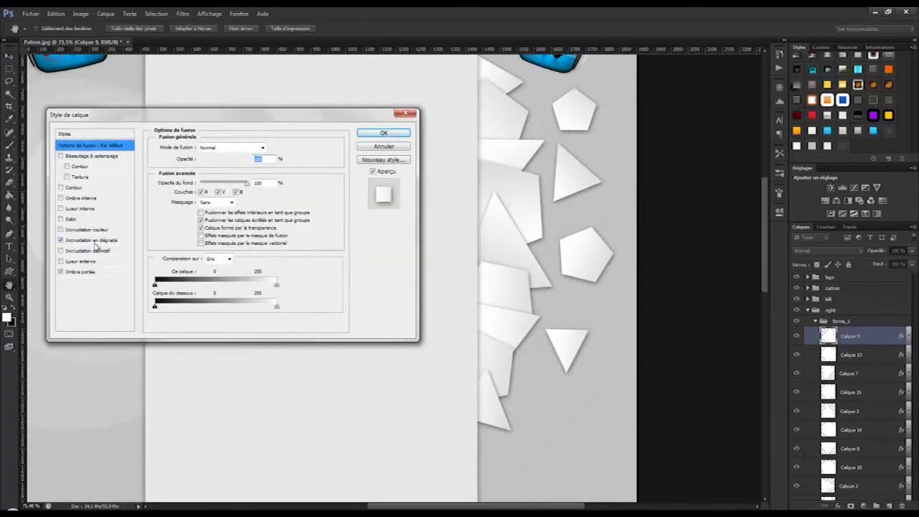
{"action": "left_click", "coordinate": [93, 241]}
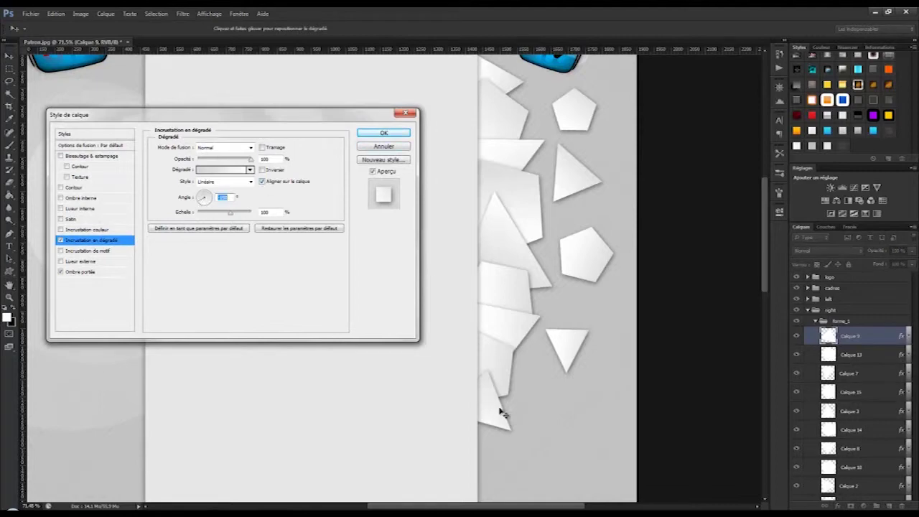
{"action": "left_click", "coordinate": [379, 133]}
Duplicate the forme_1 group and expand the copy
{"action": "scroll", "coordinate": [632, 334], "scroll_direction": "up", "scroll_amount": 5}
{"action": "scroll", "coordinate": [656, 248], "scroll_direction": "down", "scroll_amount": 1}
{"action": "scroll", "coordinate": [916, 325], "scroll_direction": "down", "scroll_amount": 2}
{"action": "left_click", "coordinate": [815, 288]}
{"action": "key", "text": "ctrl+j"}
{"action": "left_click", "coordinate": [815, 322]}
Turn off the drop shadow on Calque 9, Calque 13 and Calque 7 in the forme_1 copie group
{"action": "double_click", "coordinate": [901, 339]}
{"action": "left_click", "coordinate": [59, 272]}
{"action": "left_click", "coordinate": [379, 133]}
{"action": "double_click", "coordinate": [906, 356]}
{"action": "left_click", "coordinate": [87, 272]}
{"action": "left_click", "coordinate": [383, 133]}
{"action": "double_click", "coordinate": [902, 375]}
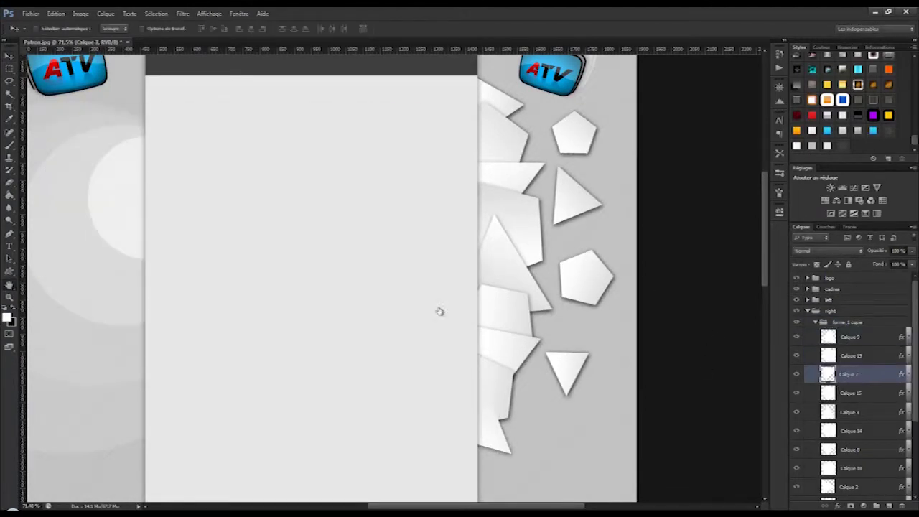
{"action": "left_click", "coordinate": [380, 135]}
Turn off the drop shadow on Calque 15 and Calque 3 in the forme_1 copie group
{"action": "double_click", "coordinate": [900, 394]}
{"action": "left_click", "coordinate": [77, 272]}
{"action": "left_click", "coordinate": [375, 135]}
{"action": "double_click", "coordinate": [900, 412]}
{"action": "left_click", "coordinate": [75, 272]}
{"action": "left_click", "coordinate": [61, 272]}
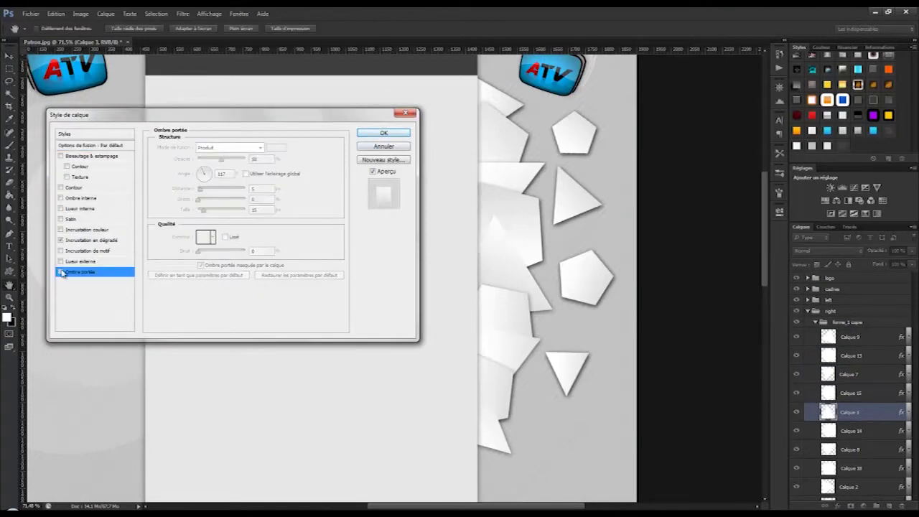
{"action": "left_click", "coordinate": [377, 134]}
{"action": "double_click", "coordinate": [900, 394]}
{"action": "left_click", "coordinate": [407, 136]}
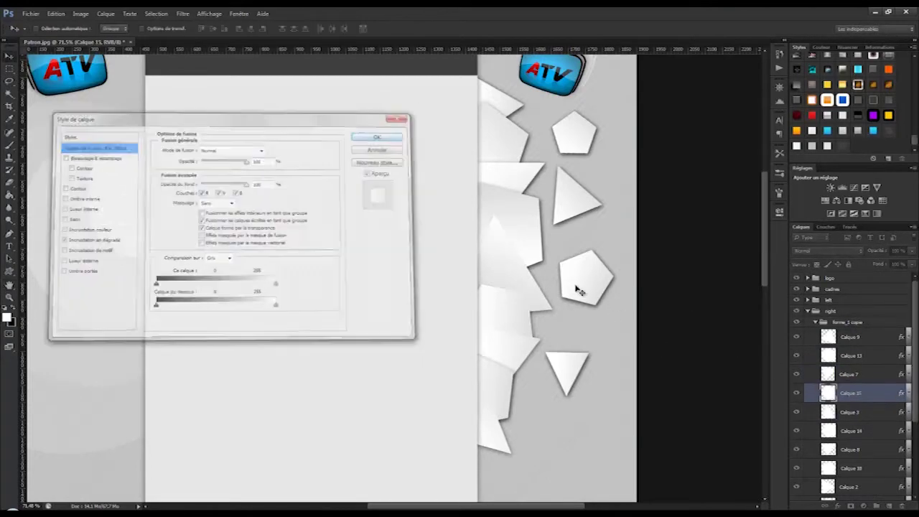
Select all shape layers in the forme_1 copie group and merge them into one layer
{"action": "scroll", "coordinate": [869, 332], "scroll_direction": "down", "scroll_amount": 1}
{"action": "left_click", "coordinate": [869, 330]}
{"action": "scroll", "coordinate": [865, 387], "scroll_direction": "down", "scroll_amount": 6}
{"action": "left_click", "coordinate": [855, 449], "text": "shift"}
{"action": "scroll", "coordinate": [875, 387], "scroll_direction": "up", "scroll_amount": 5}
{"action": "left_click", "coordinate": [909, 314], "text": "alt"}
{"action": "mouse_move", "coordinate": [915, 312]}
{"action": "left_mouse_down"}
{"action": "mouse_move", "coordinate": [912, 435]}
{"action": "mouse_move", "coordinate": [915, 308]}
{"action": "left_mouse_up"}
{"action": "scroll", "coordinate": [842, 393], "scroll_direction": "down", "scroll_amount": 3}
{"action": "left_click", "coordinate": [909, 318], "text": "alt"}
{"action": "right_click", "coordinate": [851, 337]}
{"action": "left_click", "coordinate": [813, 394]}
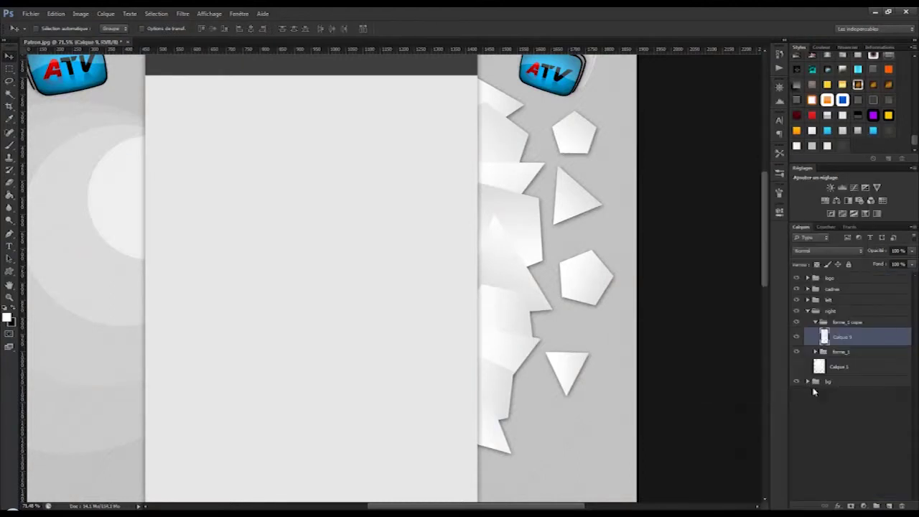
Apply a Gaussian blur to the merged shape layer in the forme_1 copie group
{"action": "left_click", "coordinate": [183, 13]}
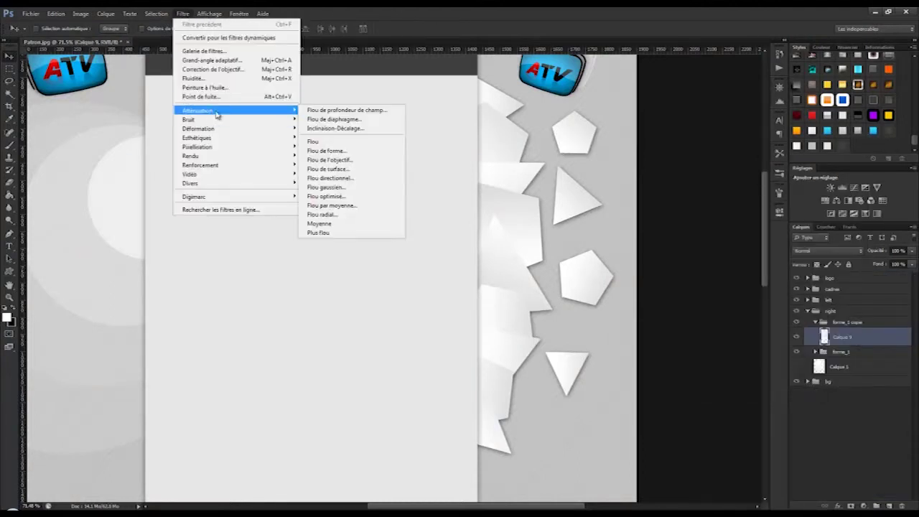
{"action": "left_click", "coordinate": [337, 179]}
{"action": "left_click_drag", "start_coordinate": [246, 281], "coordinate": [249, 282]}
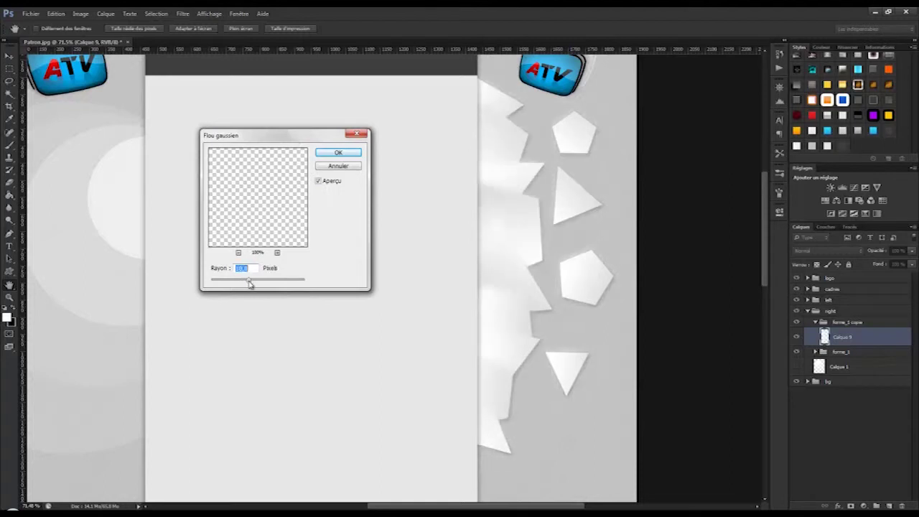
{"action": "left_click", "coordinate": [337, 153]}
Set the blurred layer's blend mode to Eclaircir and its opacity to 30%, and collapse the forme_1 copie group
{"action": "left_click", "coordinate": [841, 251]}
{"action": "left_click", "coordinate": [825, 329]}
{"action": "left_click", "coordinate": [885, 252]}
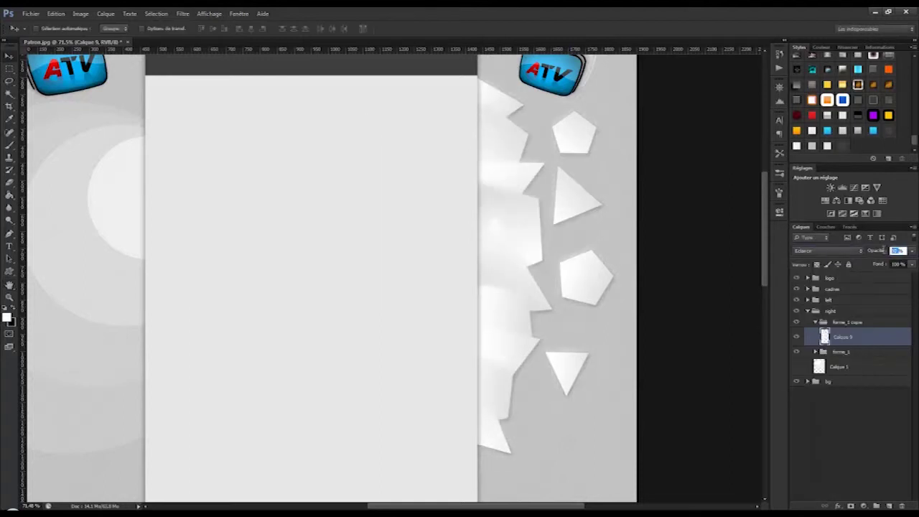
{"action": "type", "text": "30"}
{"action": "key", "text": "Return"}
{"action": "left_click", "coordinate": [833, 381]}
{"action": "left_click", "coordinate": [816, 322]}
{"action": "left_click", "coordinate": [841, 322]}
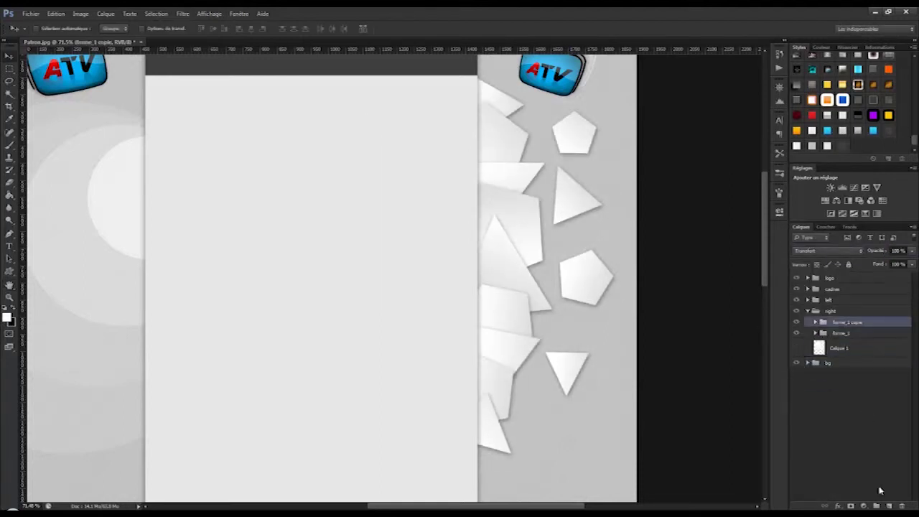
{"action": "left_click", "coordinate": [853, 212]}
{"action": "left_click", "coordinate": [752, 208]}
{"action": "key", "text": "Delete"}
Load the outlines of all shape layers in the forme_1 group as one combined selection
{"action": "left_click", "coordinate": [815, 322]}
{"action": "left_click", "coordinate": [815, 322]}
{"action": "left_click", "coordinate": [815, 334]}
{"action": "left_click", "coordinate": [842, 333]}
{"action": "scroll", "coordinate": [861, 335], "scroll_direction": "down", "scroll_amount": 1}
{"action": "left_click", "coordinate": [850, 331]}
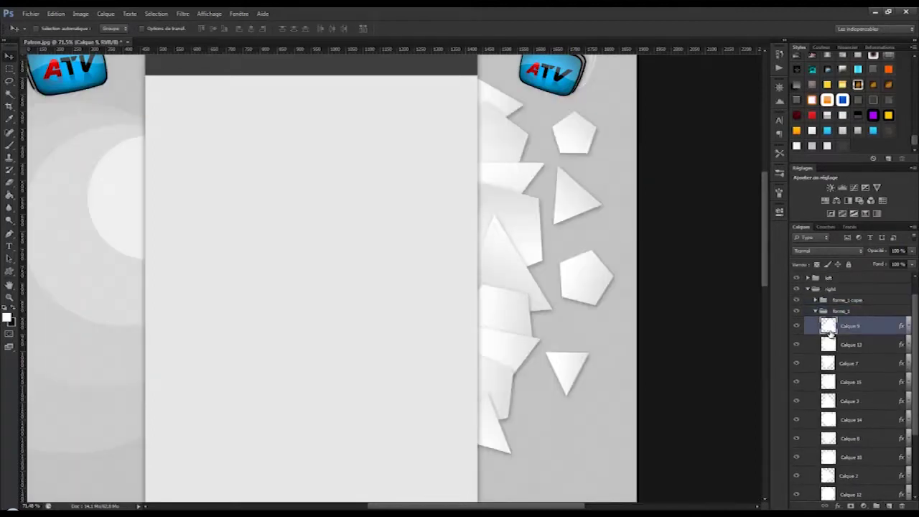
{"action": "left_click", "coordinate": [829, 364], "text": "ctrl+shift"}
{"action": "scroll", "coordinate": [834, 370], "scroll_direction": "down", "scroll_amount": 1}
{"action": "left_click", "coordinate": [829, 414], "text": "ctrl+shift"}
{"action": "left_click", "coordinate": [829, 432], "text": "ctrl+shift"}
{"action": "left_click", "coordinate": [829, 450], "text": "ctrl+shift"}
{"action": "left_click", "coordinate": [828, 470], "text": "ctrl+shift"}
{"action": "left_click", "coordinate": [827, 488], "text": "ctrl+shift"}
{"action": "scroll", "coordinate": [827, 488], "scroll_direction": "down", "scroll_amount": 2}
{"action": "left_click", "coordinate": [827, 461], "text": "ctrl+shift"}
{"action": "scroll", "coordinate": [826, 445], "scroll_direction": "up", "scroll_amount": 3}
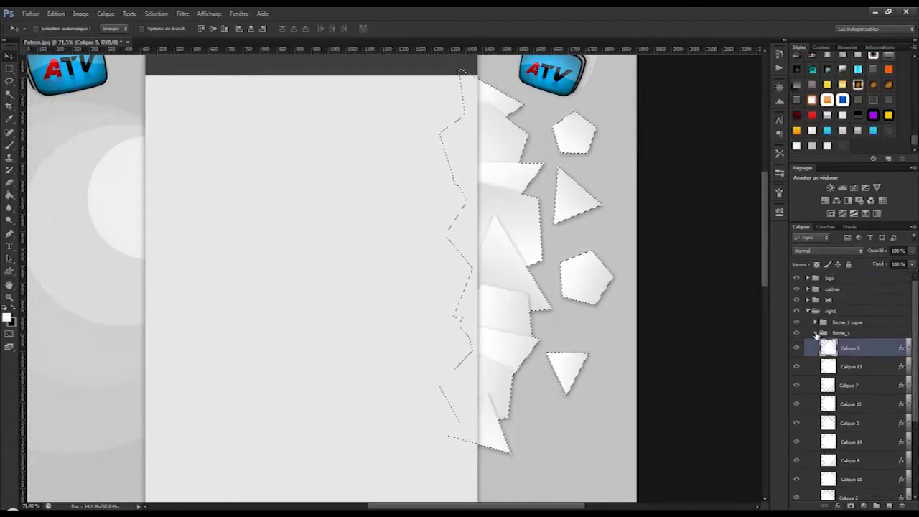
Add a gradient map adjustment above forme_1 copie, masked to the selection, and lower its opacity to about 30%
{"action": "left_click", "coordinate": [815, 334]}
{"action": "left_click", "coordinate": [847, 322]}
{"action": "left_click", "coordinate": [876, 214]}
{"action": "left_click", "coordinate": [694, 236]}
{"action": "left_click", "coordinate": [636, 141]}
{"action": "left_click", "coordinate": [808, 114]}
{"action": "left_click", "coordinate": [874, 250]}
{"action": "type", "text": "30"}
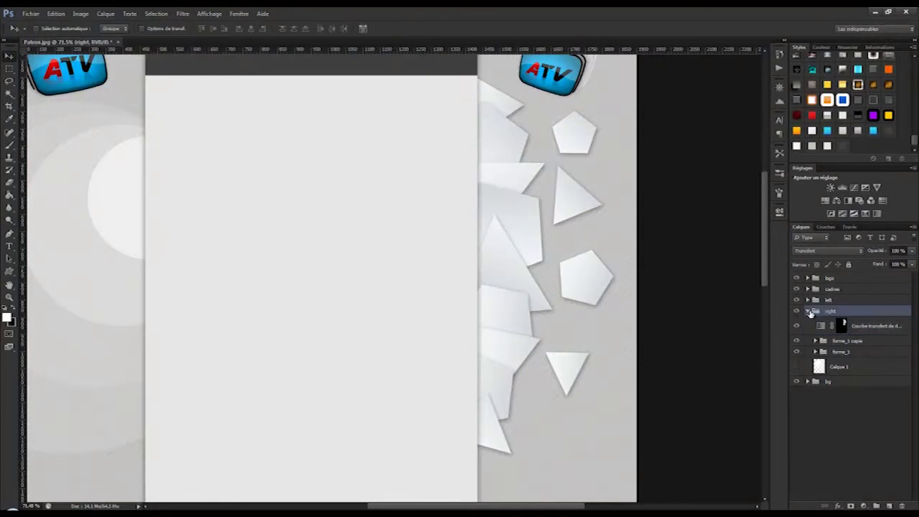
Duplicate the gradient map layer with the forme_1 copie and forme_1 groups, and move the copies into the left group
{"action": "left_click", "coordinate": [821, 312]}
{"action": "left_click", "coordinate": [807, 310]}
{"action": "left_click", "coordinate": [821, 301]}
{"action": "left_click", "coordinate": [817, 311]}
{"action": "left_click", "coordinate": [807, 310]}
{"action": "left_click", "coordinate": [855, 327]}
{"action": "left_click", "coordinate": [847, 341], "text": "ctrl"}
{"action": "left_click", "coordinate": [848, 352], "text": "ctrl"}
{"action": "key", "text": "ctrl+j"}
{"action": "left_click_drag", "start_coordinate": [849, 352], "coordinate": [831, 300]}
Collapse the right group and place the copied adjustment and shape groups above Calque 1 copie in the left group
{"action": "left_click", "coordinate": [807, 311]}
{"action": "left_click", "coordinate": [806, 300]}
{"action": "left_click", "coordinate": [857, 335]}
{"action": "left_click", "coordinate": [851, 358], "text": "shift"}
{"action": "left_click_drag", "start_coordinate": [851, 353], "coordinate": [849, 330]}
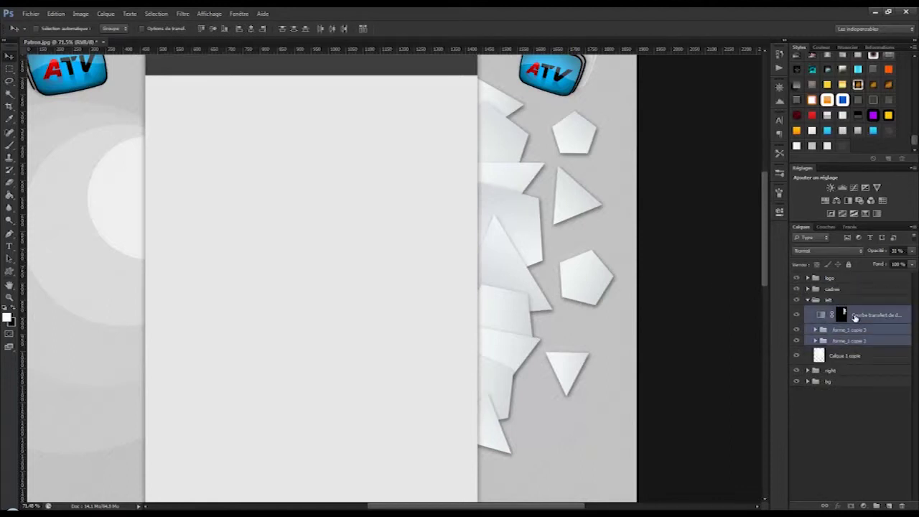
Flip the copied gradient map and shape groups horizontally
{"action": "left_click", "coordinate": [56, 14]}
{"action": "mouse_move", "coordinate": [108, 200]}
{"action": "left_click", "coordinate": [238, 303]}
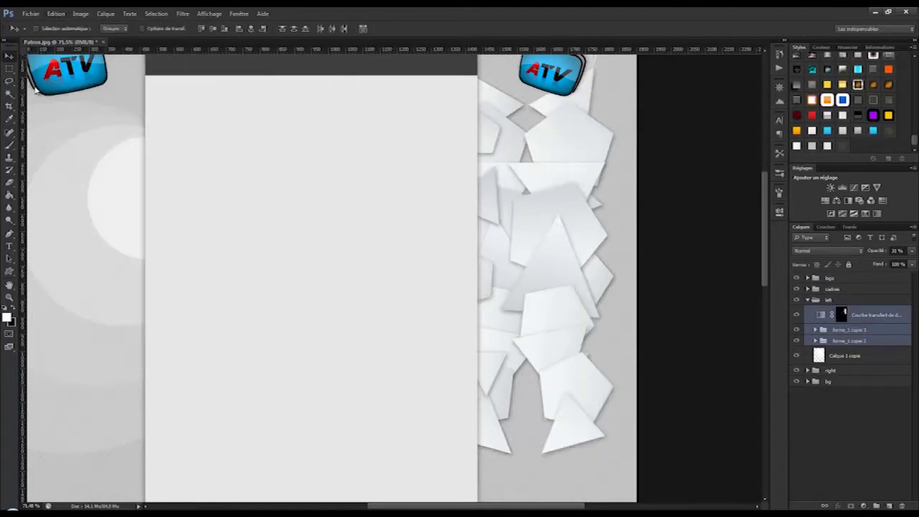
Move the flipped shapes to the opposite side of the content area so they line up with its left edge
{"action": "key", "text": "shift+Left"}
{"action": "key", "text": "shift+Left"}
{"action": "key", "text": "shift+Left"}
{"action": "key", "text": "shift+Left"}
{"action": "key", "text": "shift+Left"}
{"action": "key", "text": "shift+Left"}
{"action": "key", "text": "shift+Left"}
{"action": "key", "text": "shift+Left"}
{"action": "key", "text": "shift+Left"}
{"action": "key", "text": "shift+Left"}
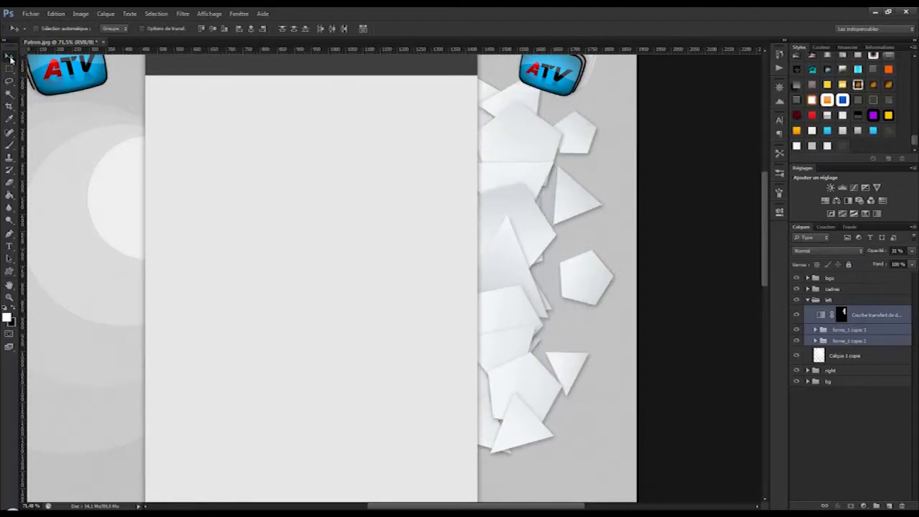
{"action": "left_click_drag", "start_coordinate": [503, 190], "coordinate": [128, 195]}
{"action": "left_click_drag", "start_coordinate": [404, 506], "coordinate": [380, 508]}
{"action": "scroll", "coordinate": [454, 353], "scroll_direction": "down", "scroll_amount": 2}
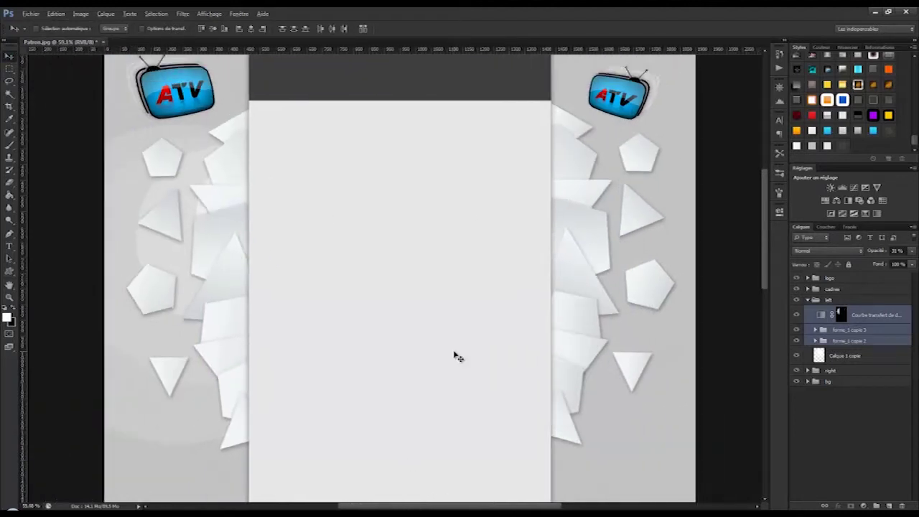
{"action": "key", "text": "shift+Left"}
{"action": "key", "text": "shift+Up"}
{"action": "key", "text": "shift+Left"}
{"action": "key", "text": "shift+Right"}
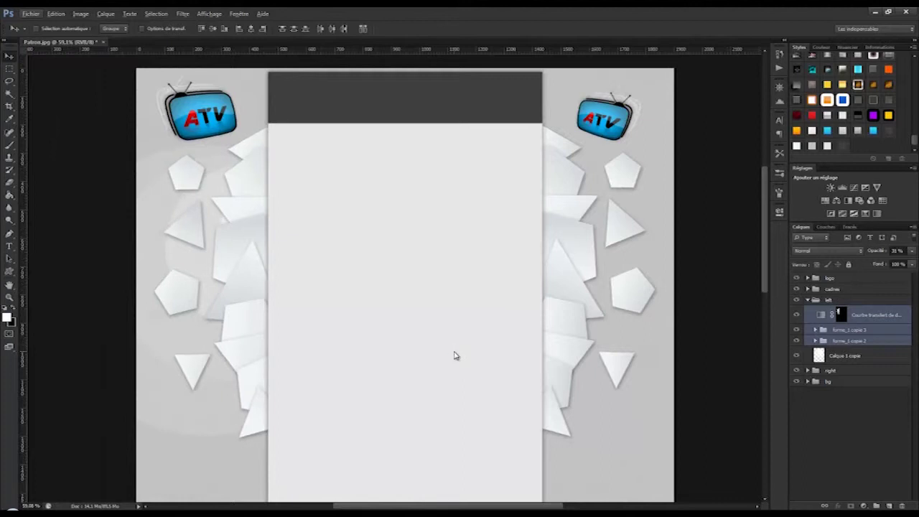
Delete the blurred merged layer from the forme_1 copie 3 group and hide the copied gradient map layer
{"action": "left_click", "coordinate": [815, 341]}
{"action": "left_click", "coordinate": [844, 331]}
{"action": "left_click", "coordinate": [815, 330]}
{"action": "left_click", "coordinate": [840, 344]}
{"action": "key", "text": "Delete"}
{"action": "left_click", "coordinate": [796, 314]}
Move the small triangle Calque 4 up behind the lower detached pentagon on the left side
{"action": "scroll", "coordinate": [879, 356], "scroll_direction": "down", "scroll_amount": 4}
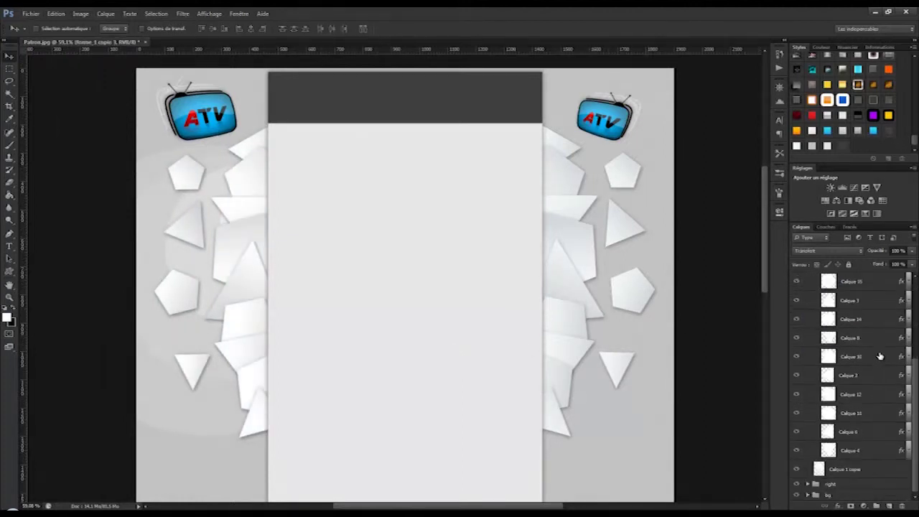
{"action": "left_click", "coordinate": [796, 448]}
{"action": "left_click", "coordinate": [803, 445]}
{"action": "left_click_drag", "start_coordinate": [188, 367], "coordinate": [172, 284]}
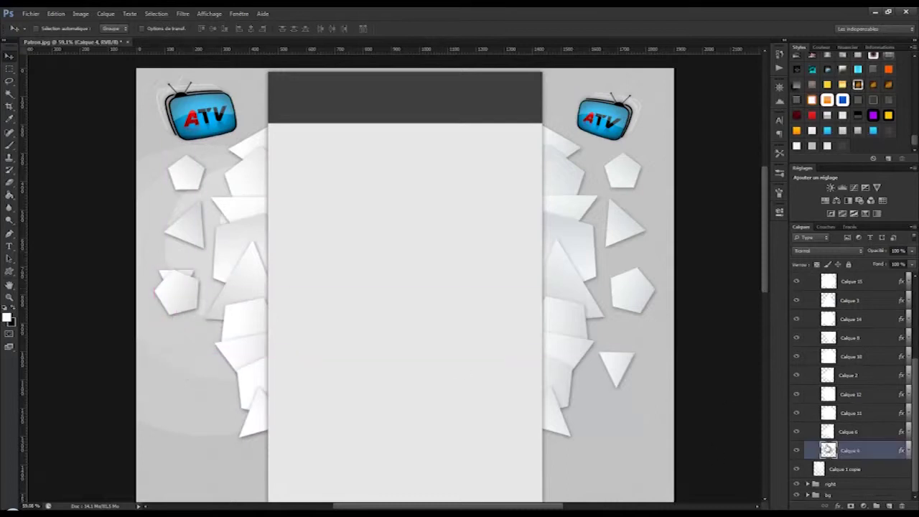
Swap the positions of triangle Calque 6 and pentagon Calque 11, placing the triangle just below the left logo
{"action": "left_click", "coordinate": [854, 432]}
{"action": "left_click_drag", "start_coordinate": [192, 241], "coordinate": [180, 180]}
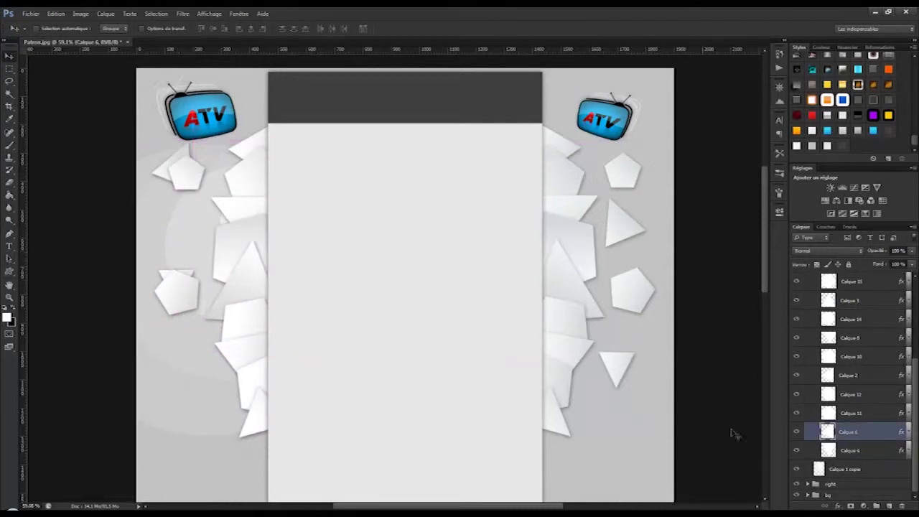
{"action": "left_click", "coordinate": [865, 417]}
{"action": "left_click_drag", "start_coordinate": [189, 294], "coordinate": [185, 344]}
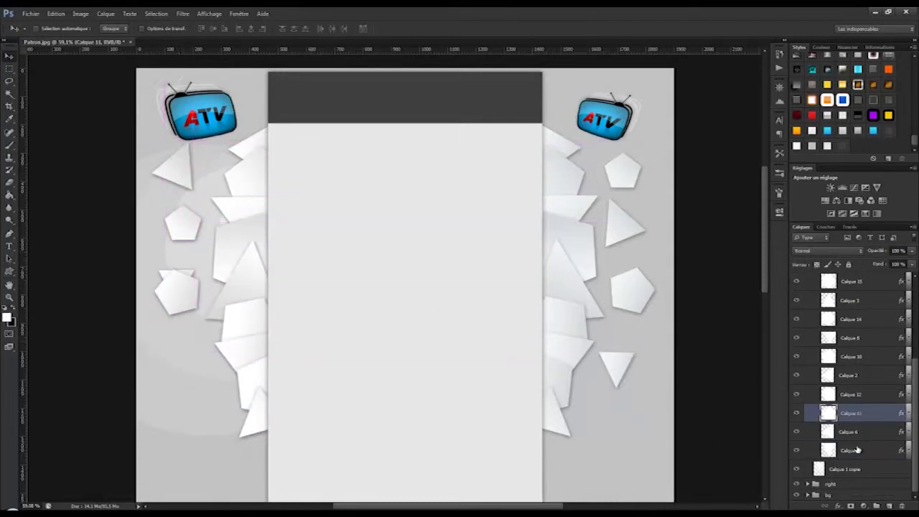
Move the small triangle Calque 4 down below the lower detached pentagon on the left side
{"action": "left_click", "coordinate": [850, 431]}
{"action": "left_click_drag", "start_coordinate": [195, 263], "coordinate": [198, 341]}
{"action": "left_click", "coordinate": [850, 454]}
{"action": "left_click_drag", "start_coordinate": [183, 428], "coordinate": [191, 495]}
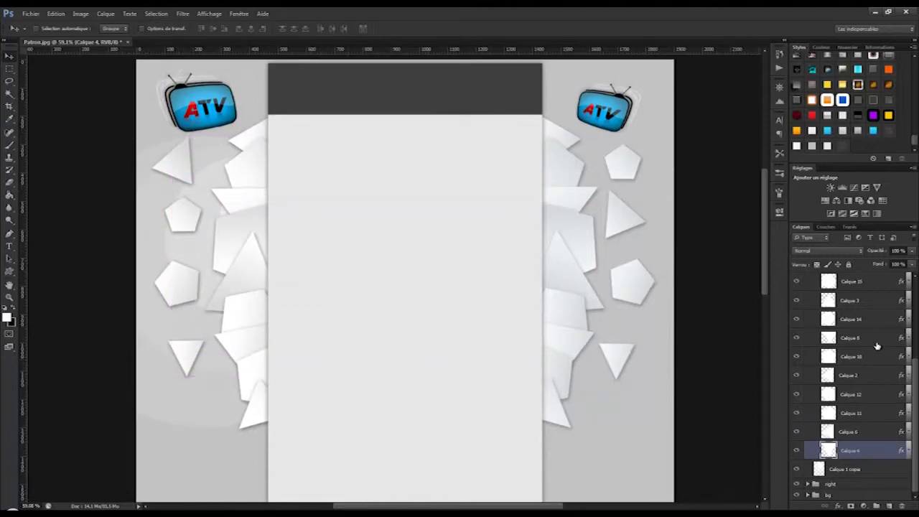
Change the gradient overlay angle of Calque 9 and Calque 13 in the forme_1 copie 2 group
{"action": "scroll", "coordinate": [876, 345], "scroll_direction": "up", "scroll_amount": 3}
{"action": "double_click", "coordinate": [900, 325]}
{"action": "left_click_drag", "start_coordinate": [334, 115], "coordinate": [633, 133]}
{"action": "left_click", "coordinate": [412, 259]}
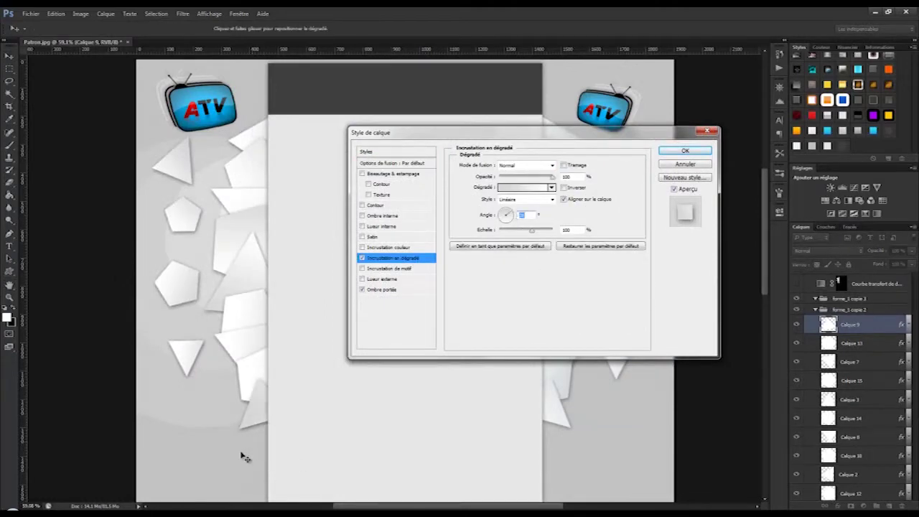
{"action": "left_click", "coordinate": [678, 152]}
{"action": "double_click", "coordinate": [900, 344]}
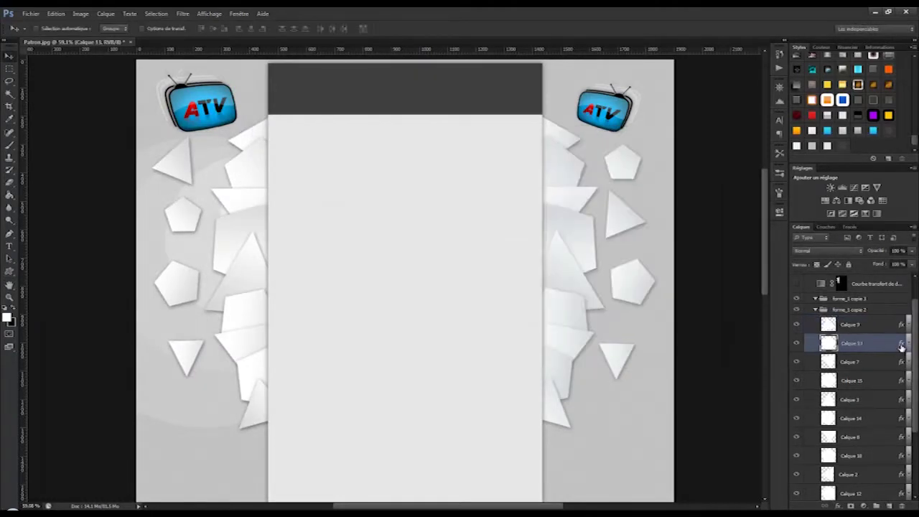
{"action": "left_click", "coordinate": [402, 258]}
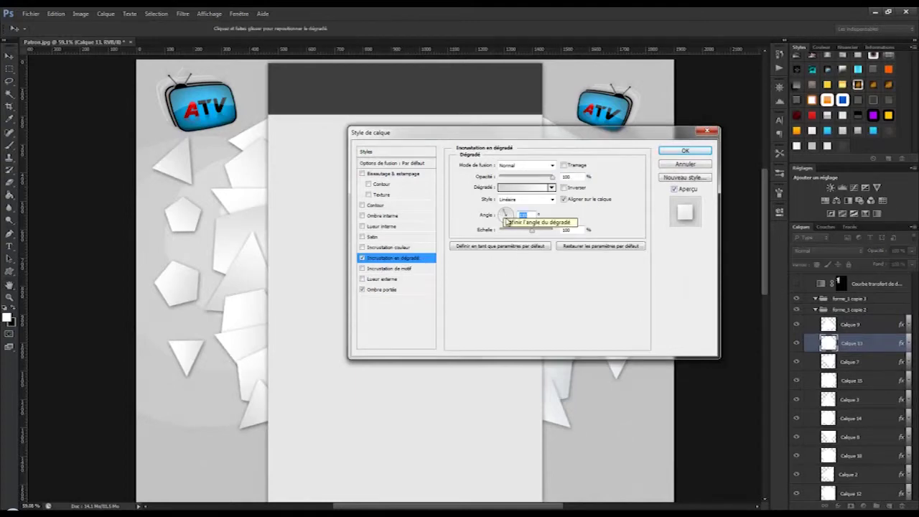
{"action": "left_click", "coordinate": [512, 223]}
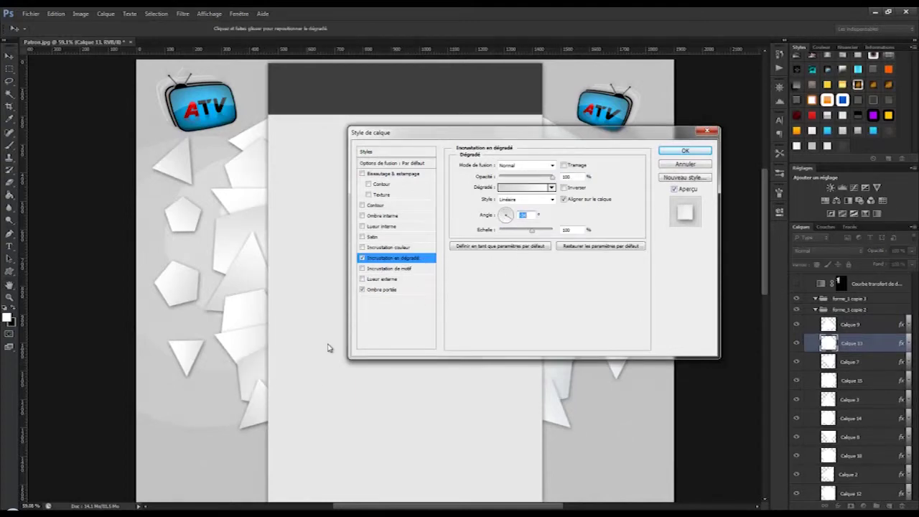
{"action": "left_click", "coordinate": [685, 151]}
Change the gradient overlay angle of Calque 7 and recheck the gradient overlay of Calque 13
{"action": "double_click", "coordinate": [888, 365]}
{"action": "left_click", "coordinate": [399, 258]}
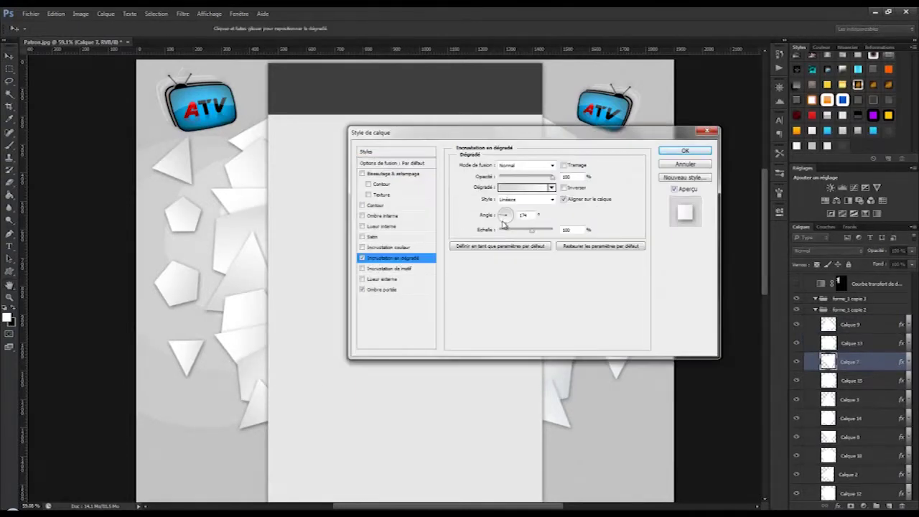
{"action": "left_click", "coordinate": [504, 223]}
{"action": "left_click", "coordinate": [685, 151]}
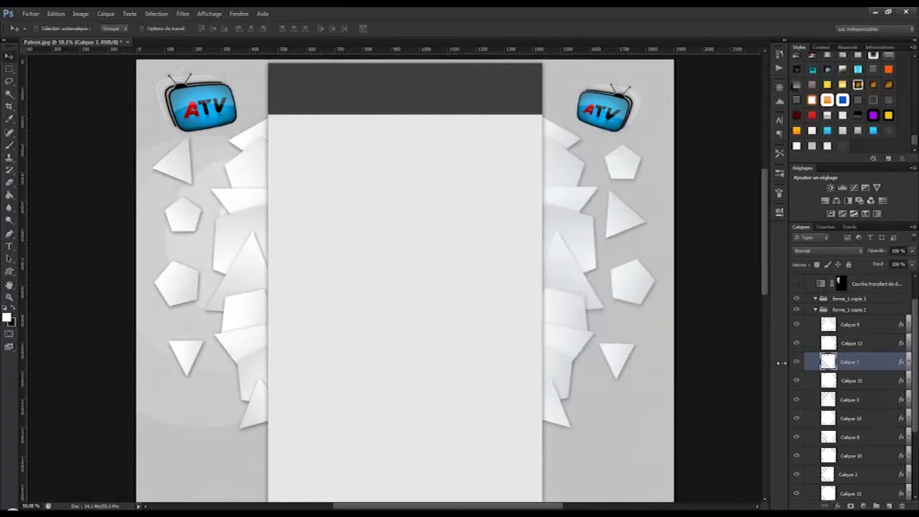
{"action": "double_click", "coordinate": [888, 343]}
{"action": "left_click", "coordinate": [399, 258]}
{"action": "left_click", "coordinate": [685, 151]}
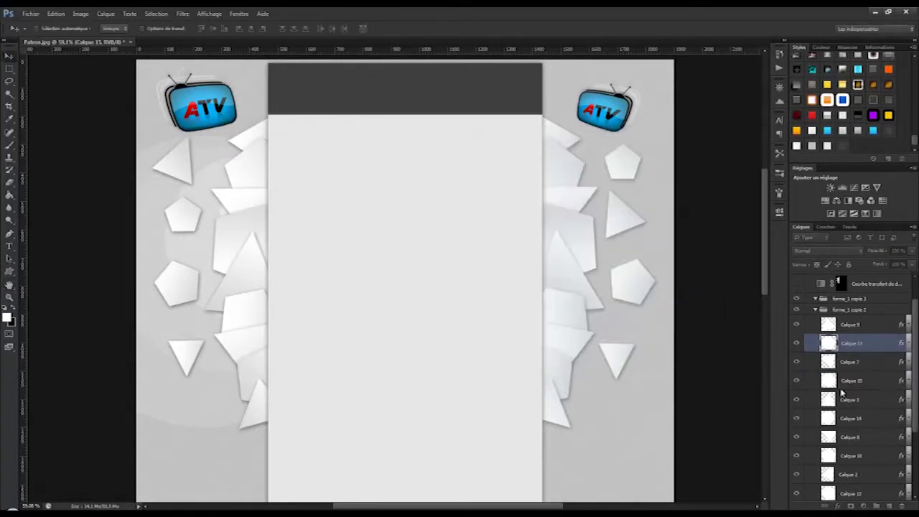
Change the gradient overlay angle of Calque 15 and Calque 3 on the left side
{"action": "double_click", "coordinate": [888, 381]}
{"action": "left_click", "coordinate": [399, 258]}
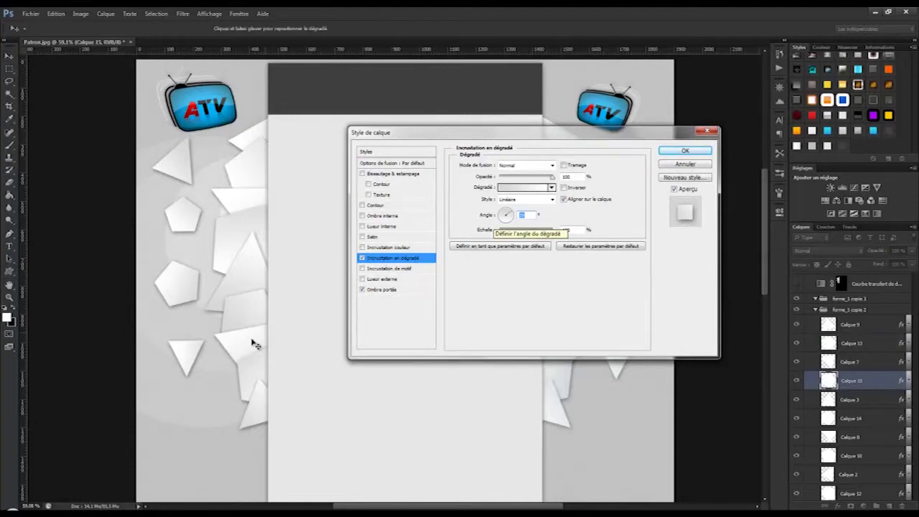
{"action": "left_click", "coordinate": [851, 399]}
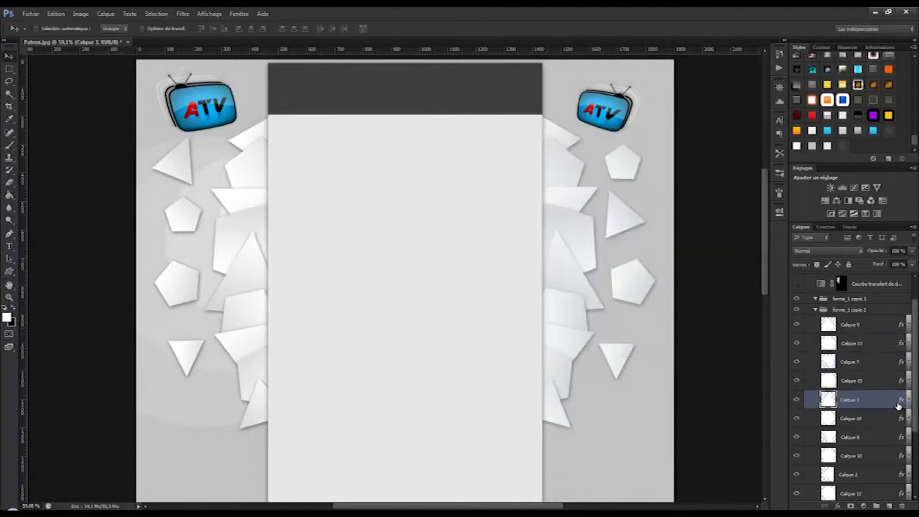
{"action": "double_click", "coordinate": [899, 399]}
{"action": "left_click", "coordinate": [393, 256]}
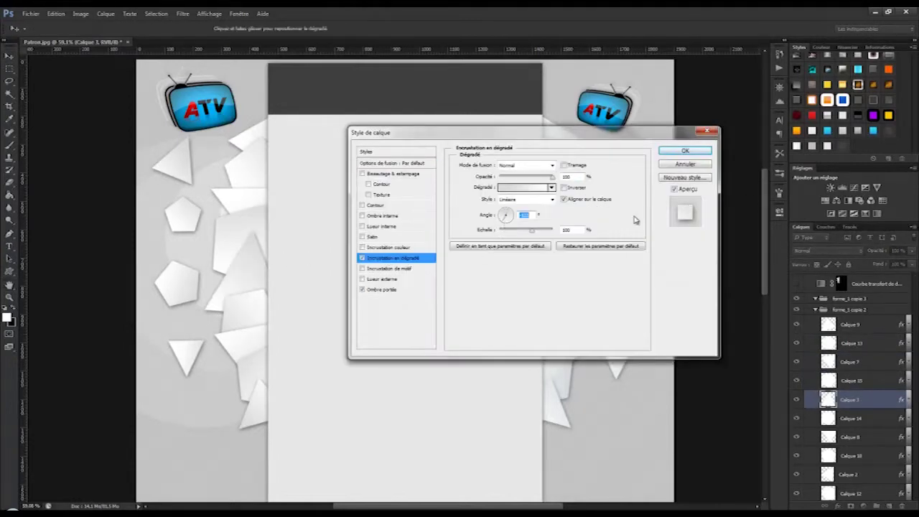
{"action": "key", "text": "Return"}
Change the gradient overlay angle of pentagon Calque 14 and shift its gradient on the canvas
{"action": "left_click_drag", "start_coordinate": [916, 423], "coordinate": [916, 474]}
{"action": "double_click", "coordinate": [899, 332]}
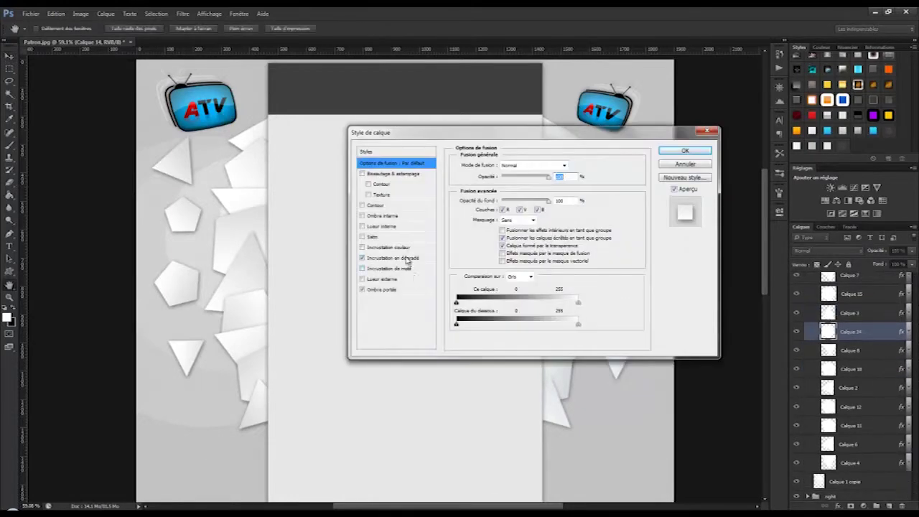
{"action": "left_click", "coordinate": [405, 257]}
{"action": "left_click", "coordinate": [511, 215]}
{"action": "left_click_drag", "start_coordinate": [222, 237], "coordinate": [215, 255]}
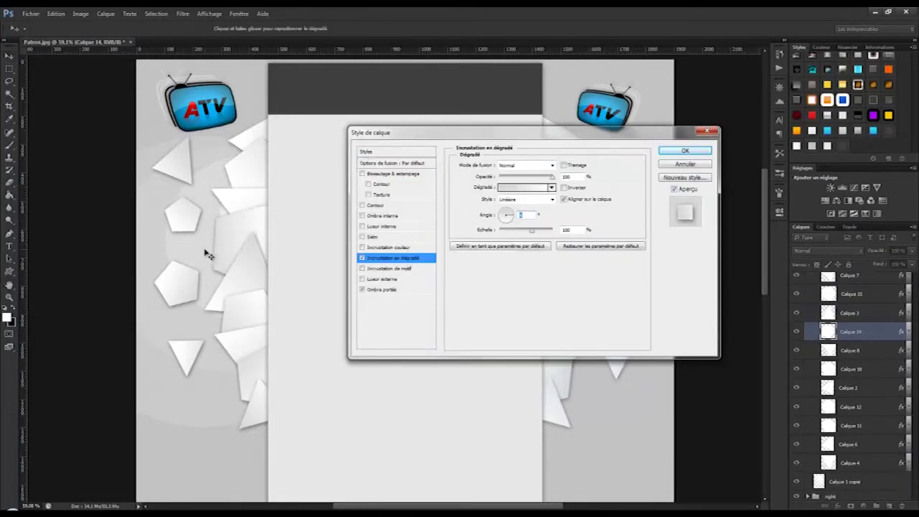
{"action": "left_click", "coordinate": [679, 153]}
Change the gradient overlay angle of Calque 8 in the forme_1 copie 2 group
{"action": "double_click", "coordinate": [899, 351]}
{"action": "left_click", "coordinate": [387, 259]}
{"action": "left_click", "coordinate": [502, 218]}
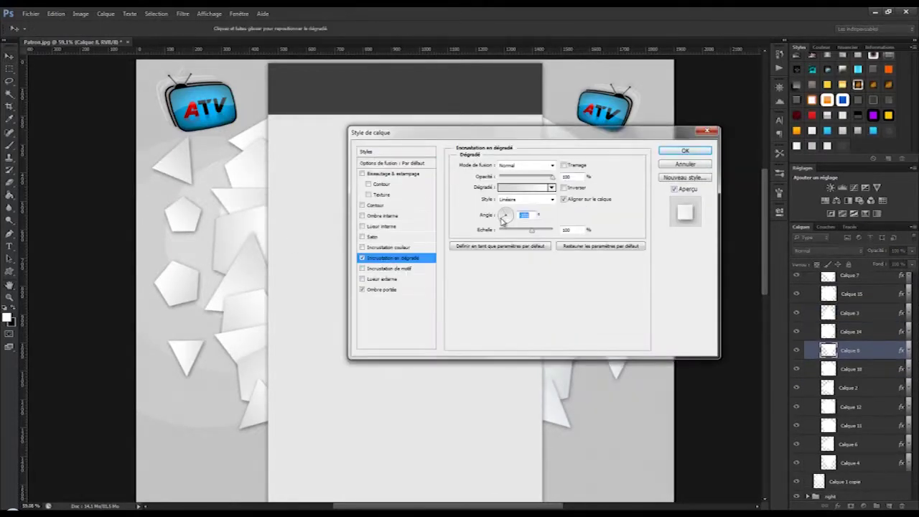
{"action": "left_click", "coordinate": [689, 153]}
{"action": "double_click", "coordinate": [898, 371]}
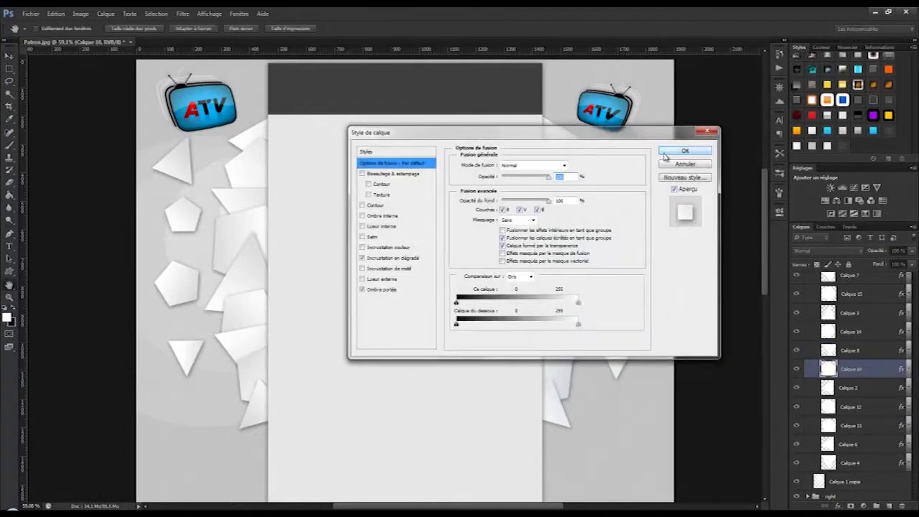
{"action": "left_click", "coordinate": [666, 154]}
Adjust the gradient overlay of Calque 2 and Calque 12 in the forme_1 copie 2 group
{"action": "left_click", "coordinate": [893, 388]}
{"action": "double_click", "coordinate": [892, 389]}
{"action": "left_click", "coordinate": [393, 257]}
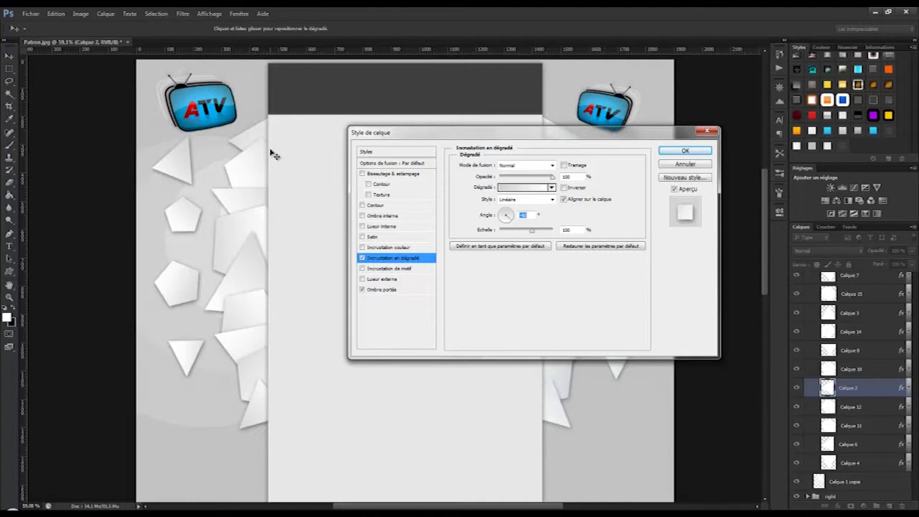
{"action": "left_click", "coordinate": [685, 151]}
{"action": "scroll", "coordinate": [850, 359], "scroll_direction": "down", "scroll_amount": 1}
{"action": "left_click", "coordinate": [851, 396]}
{"action": "double_click", "coordinate": [882, 395]}
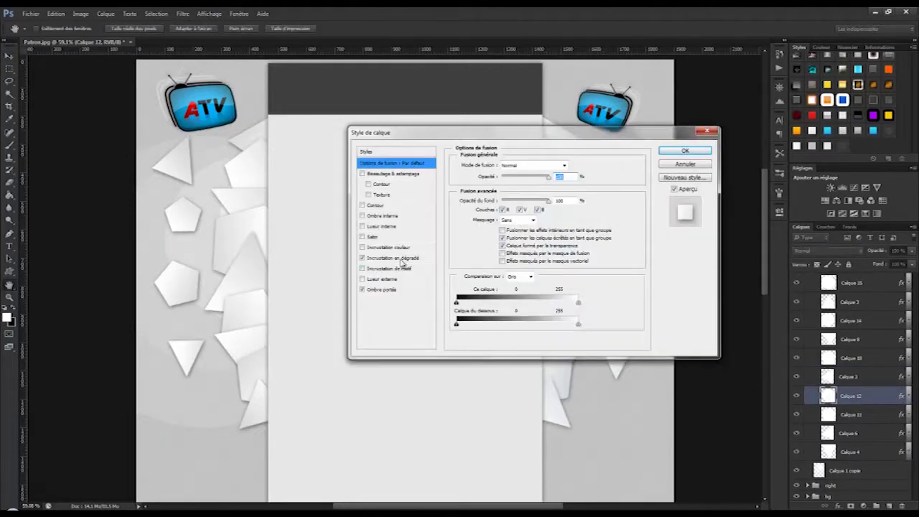
{"action": "left_click", "coordinate": [393, 257]}
{"action": "left_click", "coordinate": [683, 152]}
Set the gradient overlay of Calque 11 to an angle of 160° at 100% scale
{"action": "left_click", "coordinate": [850, 414]}
{"action": "double_click", "coordinate": [883, 414]}
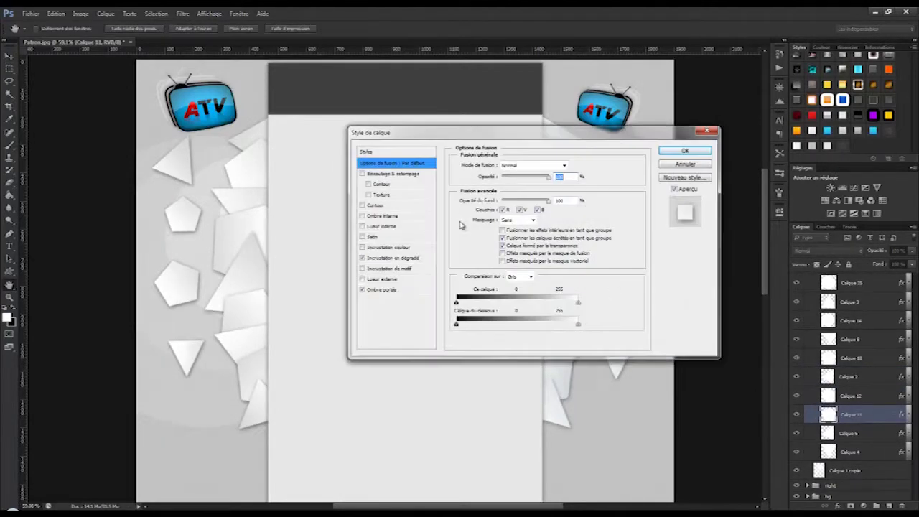
{"action": "left_click", "coordinate": [393, 257]}
{"action": "left_click_drag", "start_coordinate": [501, 219], "coordinate": [498, 216]}
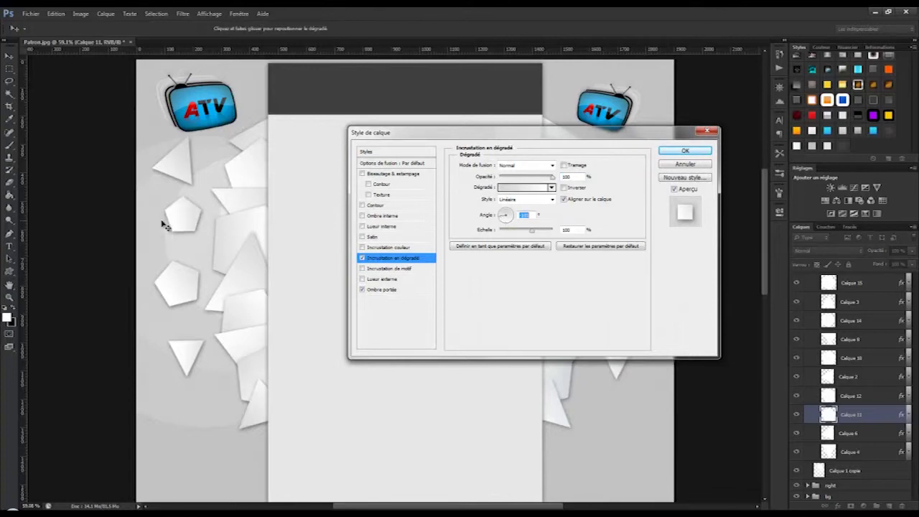
{"action": "left_click_drag", "start_coordinate": [162, 224], "coordinate": [199, 219]}
{"action": "left_click_drag", "start_coordinate": [534, 233], "coordinate": [487, 231]}
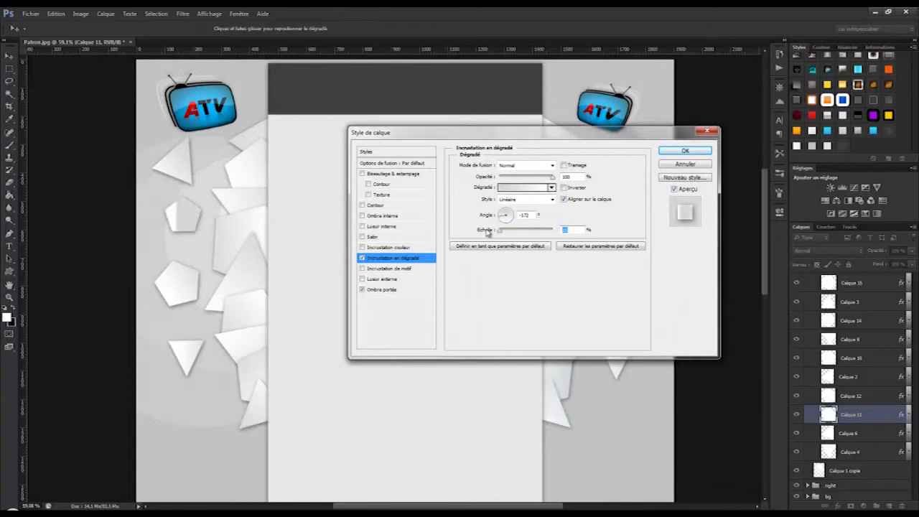
{"action": "left_click_drag", "start_coordinate": [204, 227], "coordinate": [197, 227]}
{"action": "left_click_drag", "start_coordinate": [574, 230], "coordinate": [547, 233]}
{"action": "type", "text": "100"}
{"action": "left_click_drag", "start_coordinate": [200, 220], "coordinate": [224, 218]}
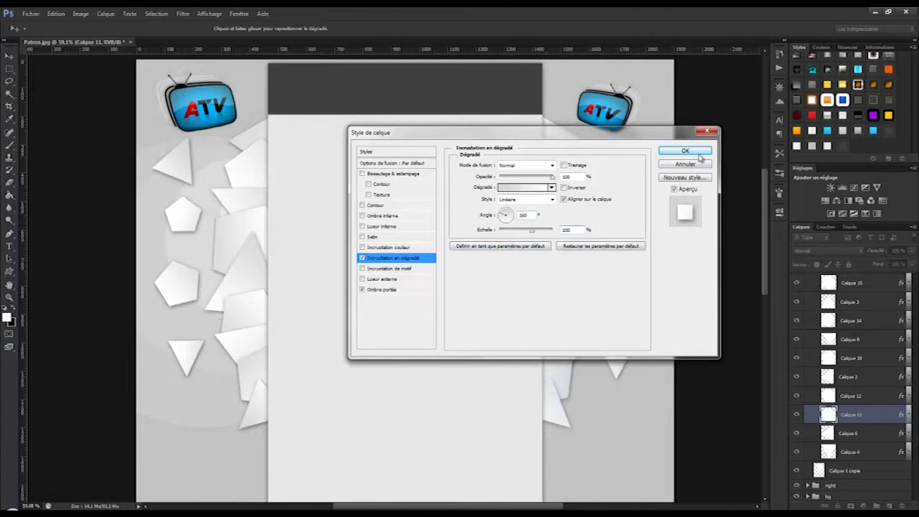
{"action": "left_click", "coordinate": [697, 153]}
Set the gradient overlay of Calque 6 to an angle of 138° at 100% scale
{"action": "double_click", "coordinate": [902, 432]}
{"action": "left_click", "coordinate": [421, 259]}
{"action": "left_click_drag", "start_coordinate": [573, 230], "coordinate": [543, 239]}
{"action": "type", "text": "10"}
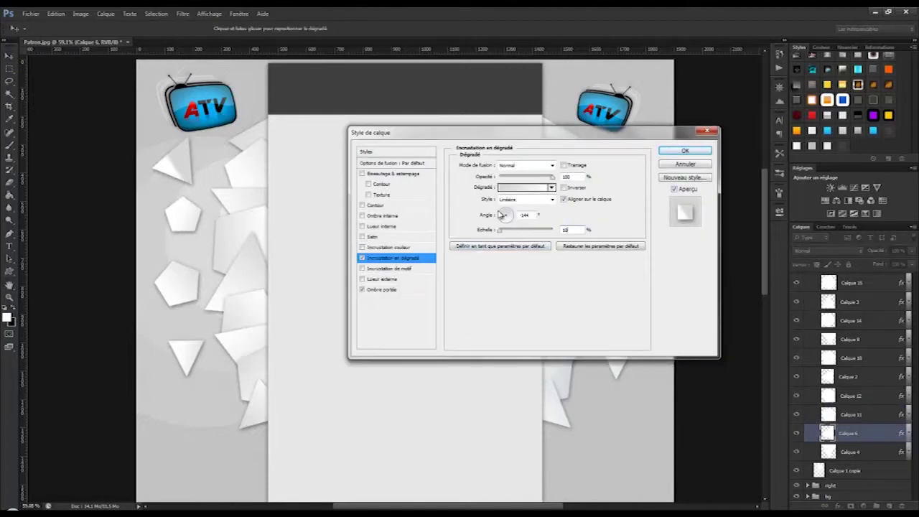
{"action": "left_click", "coordinate": [502, 215]}
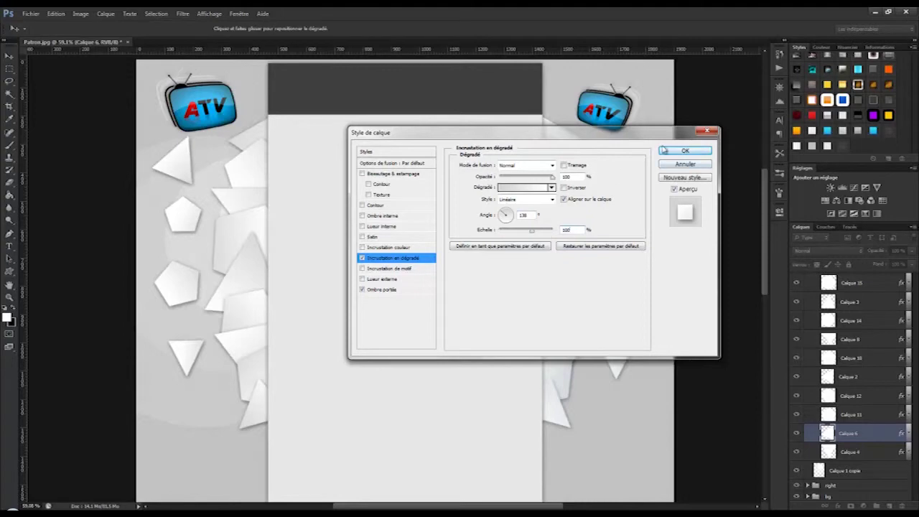
{"action": "left_click", "coordinate": [664, 151]}
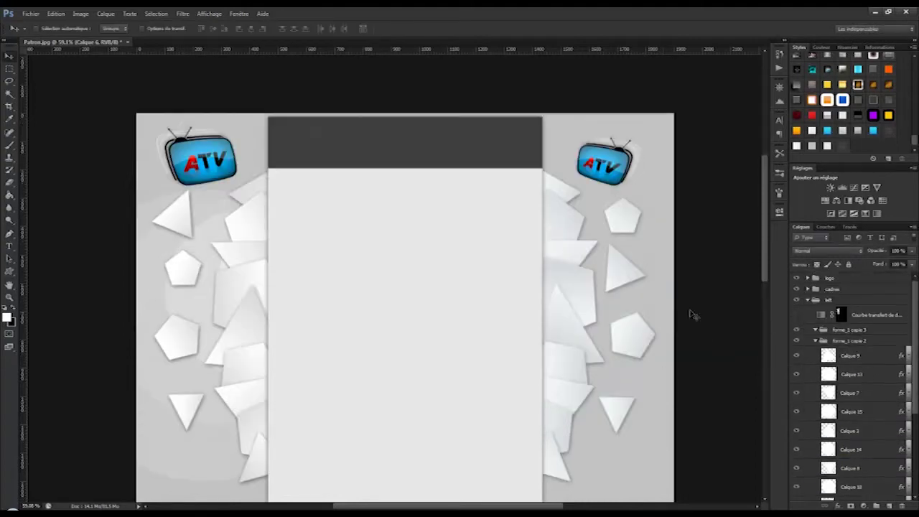
Delete the forme_1 copie 3 group and duplicate the re-lit forme_1 copie 2 group to replace it
{"action": "left_click", "coordinate": [816, 341]}
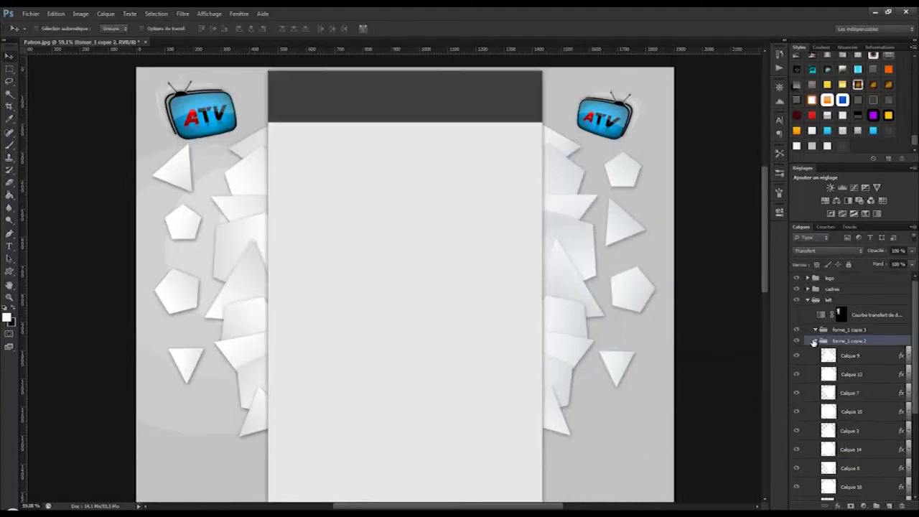
{"action": "left_click", "coordinate": [816, 331]}
{"action": "left_click", "coordinate": [834, 330]}
{"action": "key", "text": "Delete"}
{"action": "left_click", "coordinate": [826, 331]}
{"action": "key", "text": "ctrl+j"}
Select all shape layers in the forme_1 copie 3 group and hide their drop shadows
{"action": "left_click", "coordinate": [815, 330]}
{"action": "left_click", "coordinate": [884, 347]}
{"action": "scroll", "coordinate": [879, 387], "scroll_direction": "down", "scroll_amount": 5}
{"action": "left_click", "coordinate": [872, 438], "text": "shift"}
{"action": "scroll", "coordinate": [875, 416], "scroll_direction": "up", "scroll_amount": 5}
{"action": "left_click", "coordinate": [909, 327]}
{"action": "left_click", "coordinate": [840, 379]}
{"action": "scroll", "coordinate": [840, 381], "scroll_direction": "down", "scroll_amount": 5}
{"action": "scroll", "coordinate": [837, 365], "scroll_direction": "down", "scroll_amount": 1}
{"action": "scroll", "coordinate": [840, 359], "scroll_direction": "down", "scroll_amount": 3}
{"action": "left_click", "coordinate": [839, 492]}
{"action": "scroll", "coordinate": [841, 423], "scroll_direction": "down", "scroll_amount": 5}
{"action": "left_click", "coordinate": [840, 407]}
{"action": "left_click", "coordinate": [839, 471]}
{"action": "scroll", "coordinate": [872, 449], "scroll_direction": "up", "scroll_amount": 10}
{"action": "scroll", "coordinate": [910, 368], "scroll_direction": "up", "scroll_amount": 10}
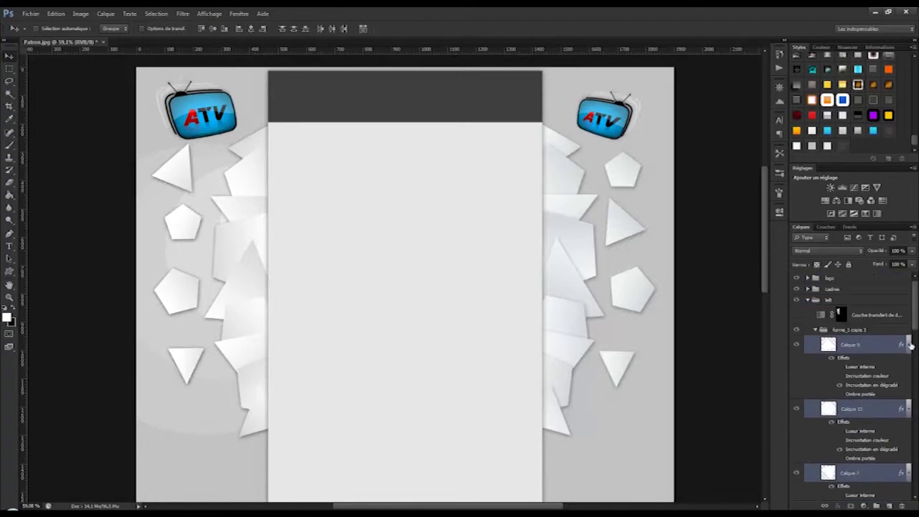
{"action": "left_click", "coordinate": [910, 344], "text": "alt"}
Merge the selected shape layers of forme_1 copie 3 into one layer and reapply the last filter to blur it
{"action": "right_click", "coordinate": [850, 342]}
{"action": "left_click", "coordinate": [825, 92]}
{"action": "right_click", "coordinate": [869, 350]}
{"action": "left_click", "coordinate": [799, 234]}
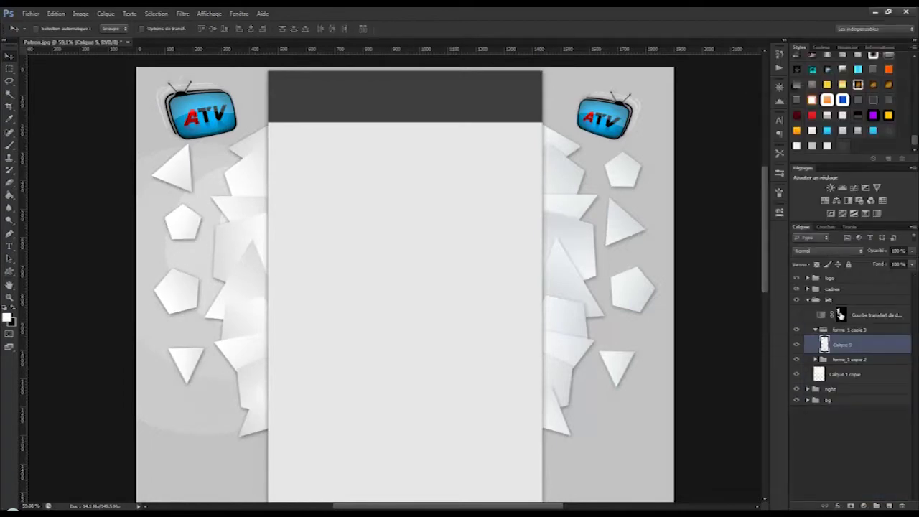
{"action": "left_click", "coordinate": [183, 13]}
{"action": "left_click", "coordinate": [208, 22]}
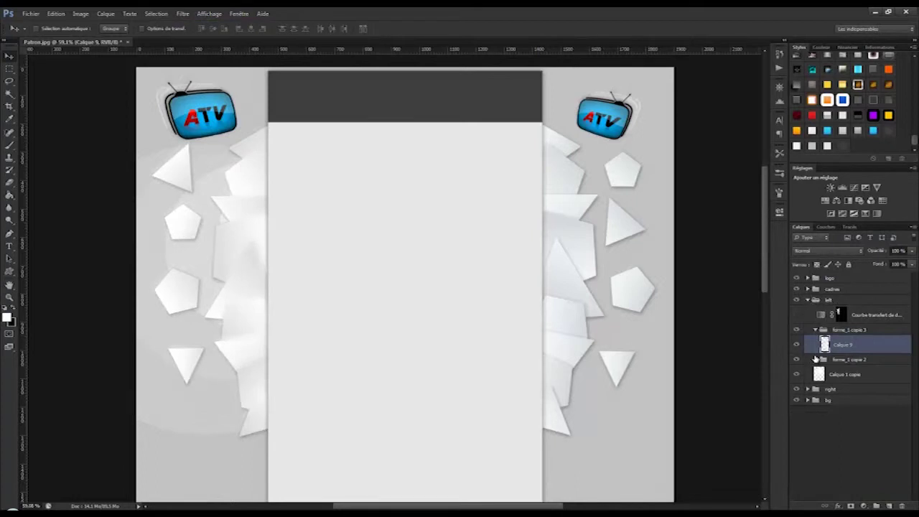
Adjust the blend mode and opacity of the blurred left-side shape copy to match its counterpart in the right group
{"action": "left_click", "coordinate": [808, 389]}
{"action": "left_click", "coordinate": [815, 419]}
{"action": "left_click", "coordinate": [855, 432]}
{"action": "left_click", "coordinate": [855, 345]}
{"action": "left_click", "coordinate": [852, 251]}
{"action": "left_click", "coordinate": [829, 330]}
{"action": "left_click_drag", "start_coordinate": [883, 250], "coordinate": [873, 252]}
{"action": "left_click", "coordinate": [814, 418]}
{"action": "left_click", "coordinate": [807, 388]}
{"action": "left_click", "coordinate": [814, 329]}
{"action": "left_click", "coordinate": [806, 299]}
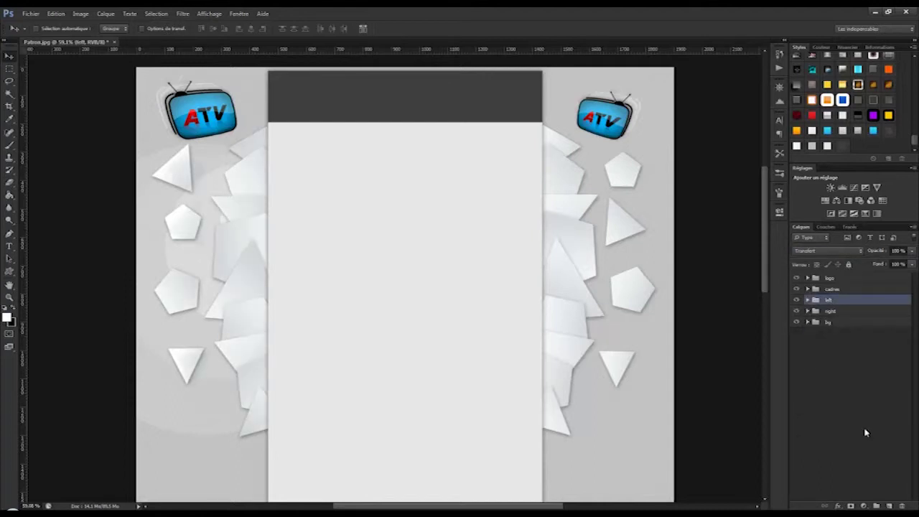
Place the logo_atv image above Calque 1 in the right group, below the left-side shapes, and tilt it counterclockwise
{"action": "left_click", "coordinate": [806, 311]}
{"action": "left_click_drag", "start_coordinate": [766, 245], "coordinate": [772, 297]}
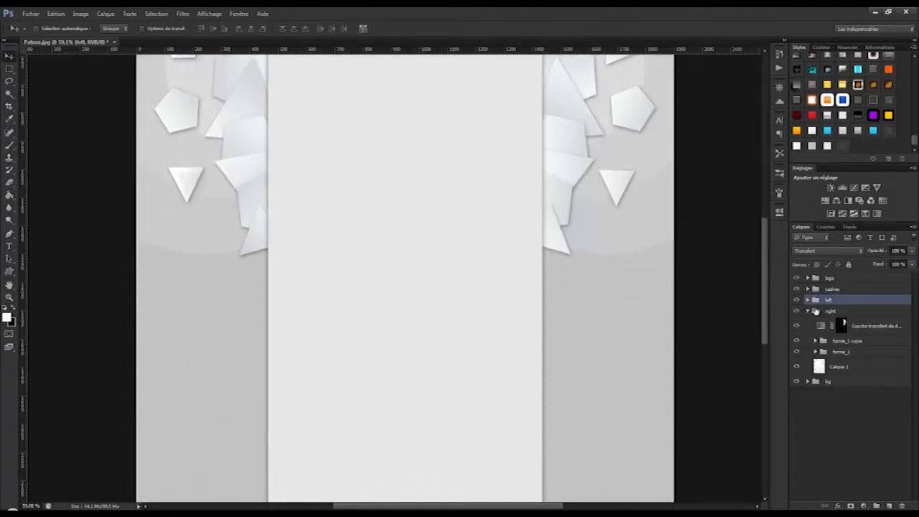
{"action": "left_click", "coordinate": [835, 366]}
{"action": "left_click", "coordinate": [74, 511]}
{"action": "left_click", "coordinate": [497, 322]}
{"action": "double_click", "coordinate": [448, 136]}
{"action": "left_click", "coordinate": [454, 140]}
{"action": "left_click_drag", "start_coordinate": [494, 137], "coordinate": [219, 348]}
{"action": "left_click_drag", "start_coordinate": [417, 334], "coordinate": [218, 386]}
{"action": "scroll", "coordinate": [254, 360], "scroll_direction": "up", "scroll_amount": 2}
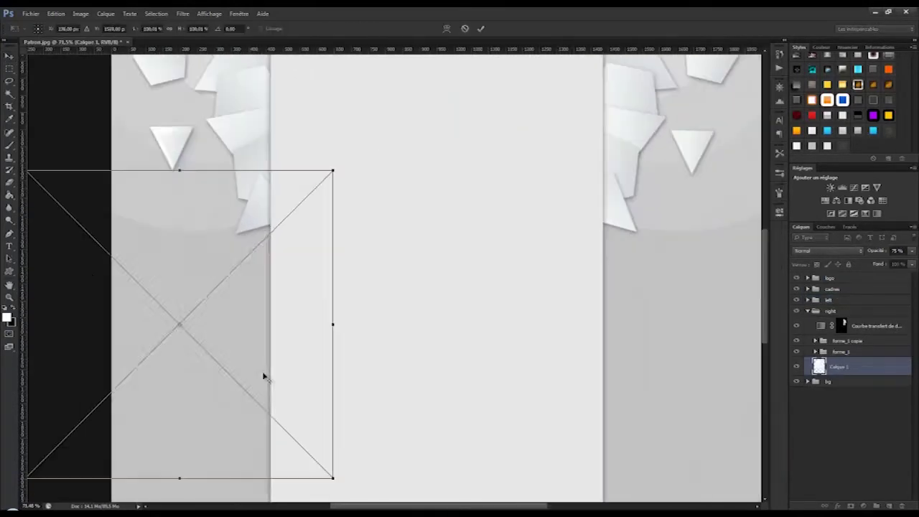
{"action": "left_click_drag", "start_coordinate": [357, 478], "coordinate": [287, 273]}
{"action": "key", "text": "Return"}
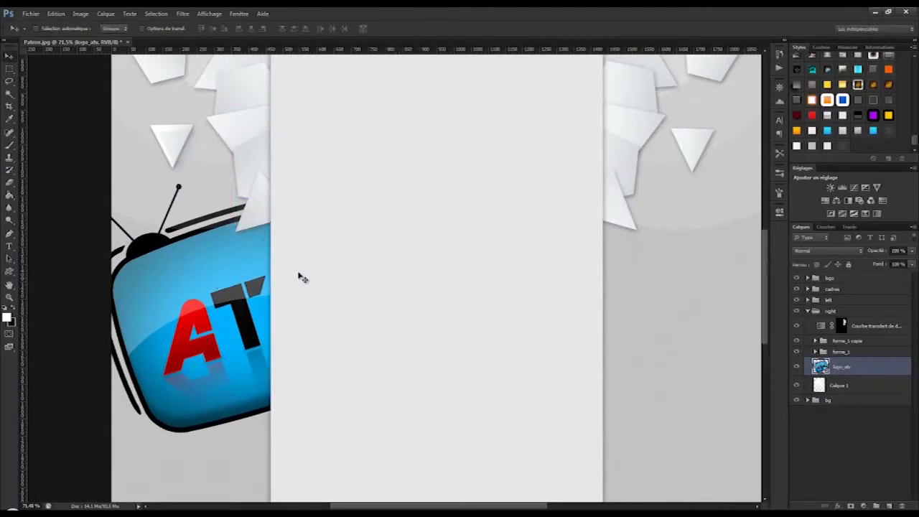
Duplicate the logo_atv layer and flip the copy horizontally
{"action": "left_click", "coordinate": [56, 14]}
{"action": "right_click", "coordinate": [832, 368]}
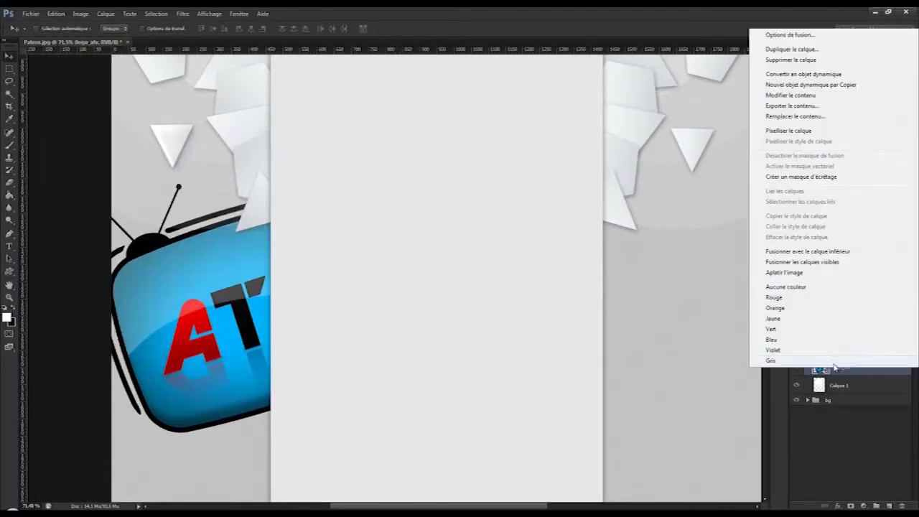
{"action": "left_click", "coordinate": [844, 389]}
{"action": "key", "text": "ctrl+j"}
{"action": "left_click", "coordinate": [56, 14]}
{"action": "mouse_move", "coordinate": [103, 202]}
{"action": "left_click", "coordinate": [312, 320]}
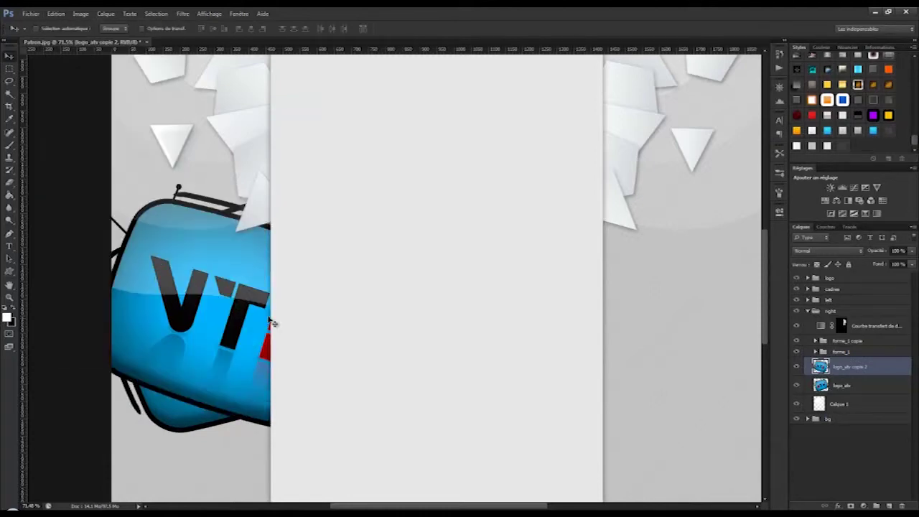
Move the mirrored logo copy to the right side of the content area, symmetrical to the original, and nudge it into place
{"action": "left_click_drag", "start_coordinate": [241, 305], "coordinate": [620, 328]}
{"action": "scroll", "coordinate": [397, 350], "scroll_direction": "down", "scroll_amount": 1}
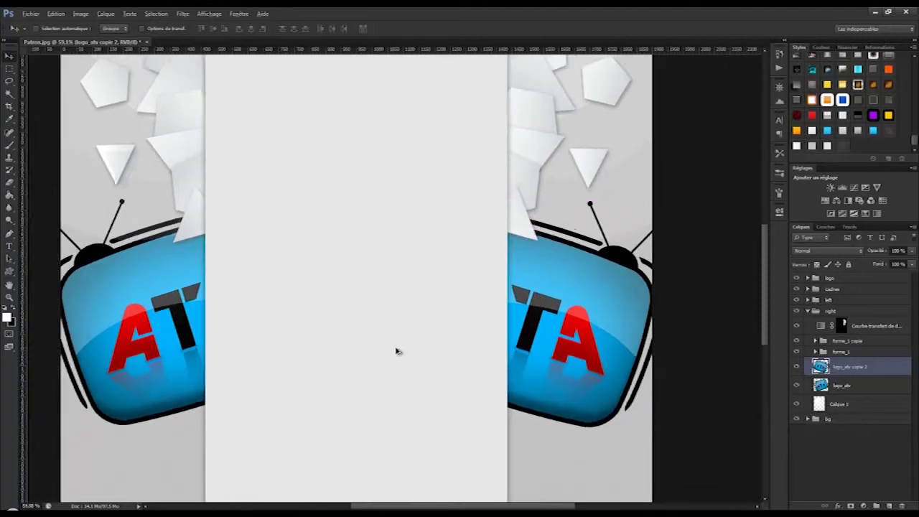
{"action": "key", "text": "Right"}
{"action": "left_click", "coordinate": [842, 452]}
{"action": "left_click", "coordinate": [845, 367]}
{"action": "key", "text": "Right"}
{"action": "key", "text": "Right"}
{"action": "key", "text": "Right"}
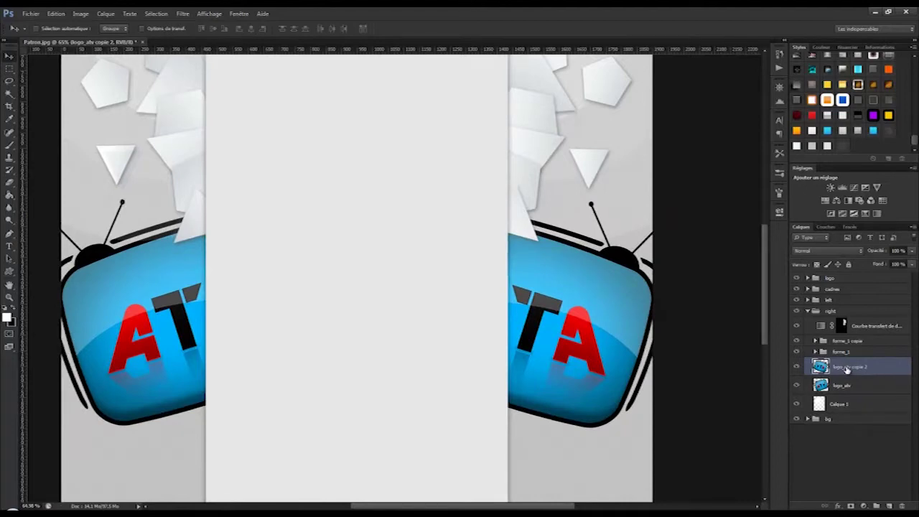
Set the fill opacity of the logo_atv copie 2 layer to 0% in its blending options
{"action": "left_click", "coordinate": [838, 505]}
{"action": "left_click", "coordinate": [853, 393]}
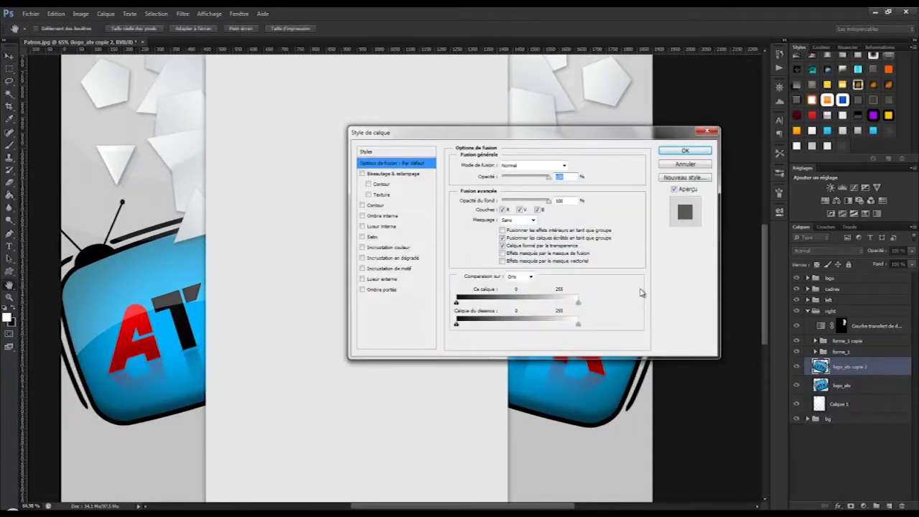
{"action": "left_click_drag", "start_coordinate": [516, 132], "coordinate": [335, 136]}
{"action": "left_click", "coordinate": [226, 177]}
{"action": "left_click", "coordinate": [228, 167]}
{"action": "left_click_drag", "start_coordinate": [362, 204], "coordinate": [255, 208]}
{"action": "left_click", "coordinate": [177, 176]}
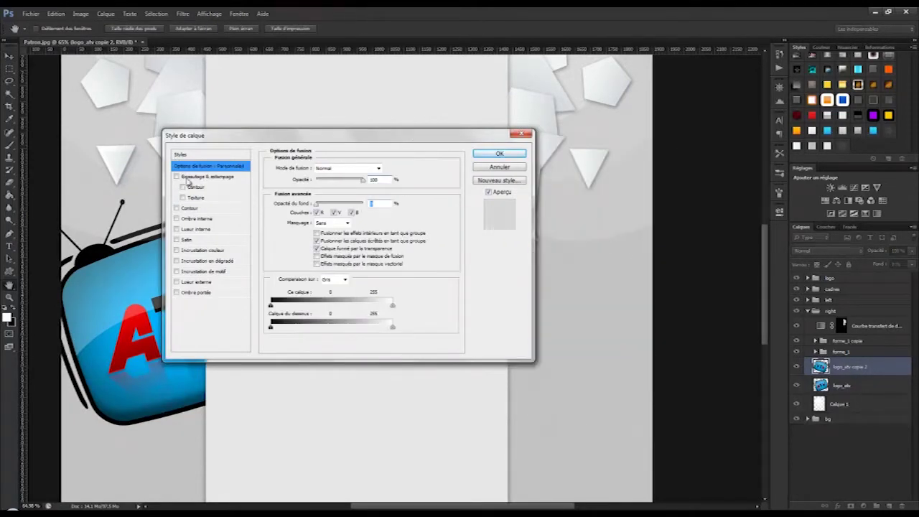
Add a colour overlay to the mirrored logo, choosing its colour and lowering its opacity
{"action": "left_click", "coordinate": [203, 250]}
{"action": "left_click", "coordinate": [391, 170]}
{"action": "left_click_drag", "start_coordinate": [459, 267], "coordinate": [435, 233]}
{"action": "left_click", "coordinate": [704, 242]}
{"action": "left_click_drag", "start_coordinate": [360, 180], "coordinate": [324, 188]}
Add a black outer glow to the mirrored logo in Normal mode at 15% opacity and apply the layer style
{"action": "left_click", "coordinate": [195, 282]}
{"action": "left_click", "coordinate": [358, 167]}
{"action": "left_click", "coordinate": [326, 177]}
{"action": "left_click", "coordinate": [299, 201]}
{"action": "left_click", "coordinate": [458, 379]}
{"action": "left_click", "coordinate": [685, 253]}
{"action": "left_click_drag", "start_coordinate": [349, 180], "coordinate": [319, 180]}
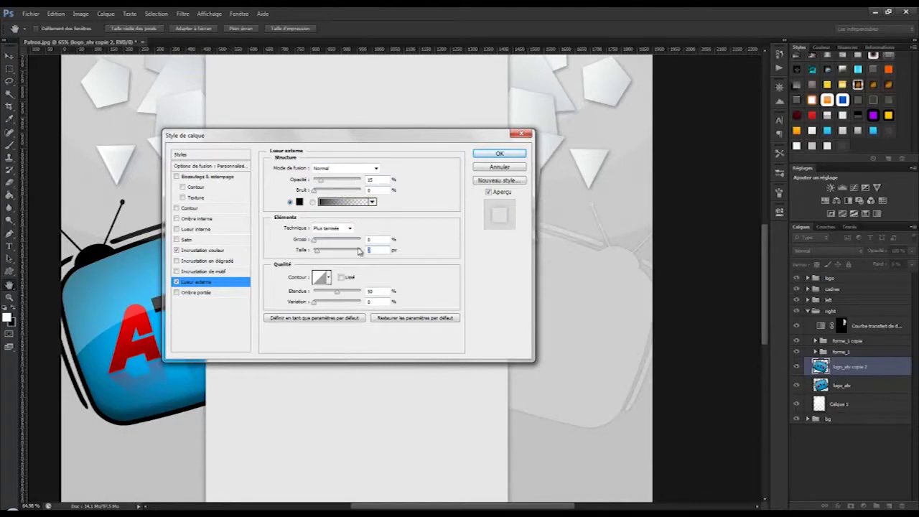
{"action": "left_click", "coordinate": [499, 154]}
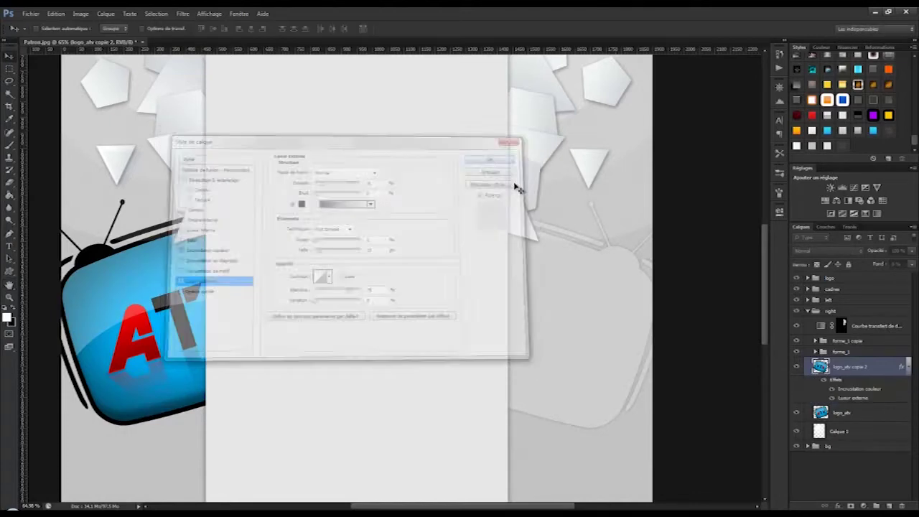
Apply the saved transparent style with colour overlay and outer glow to the left-side logo_atv layer
{"action": "left_click", "coordinate": [871, 413]}
{"action": "left_click", "coordinate": [889, 131]}
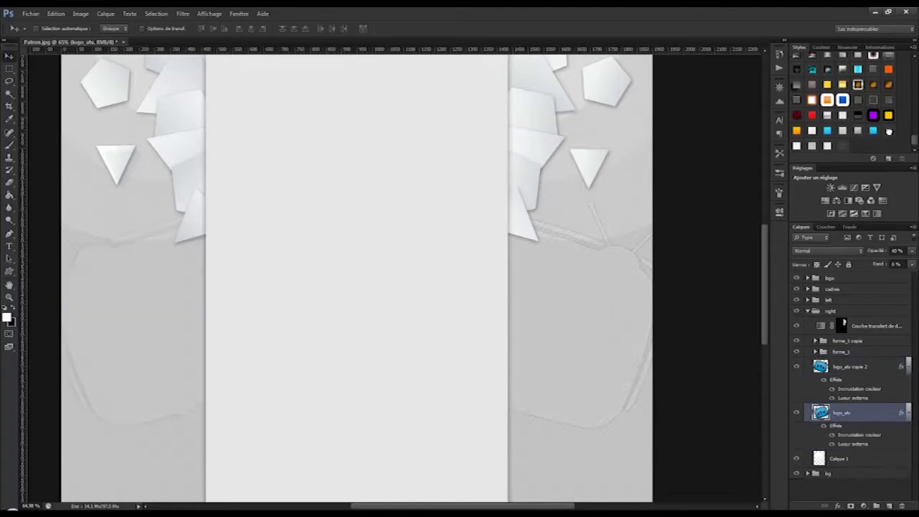
{"action": "left_click_drag", "start_coordinate": [766, 289], "coordinate": [761, 206]}
{"action": "left_click", "coordinate": [907, 367]}
{"action": "left_click", "coordinate": [807, 311]}
{"action": "left_click", "coordinate": [831, 288]}
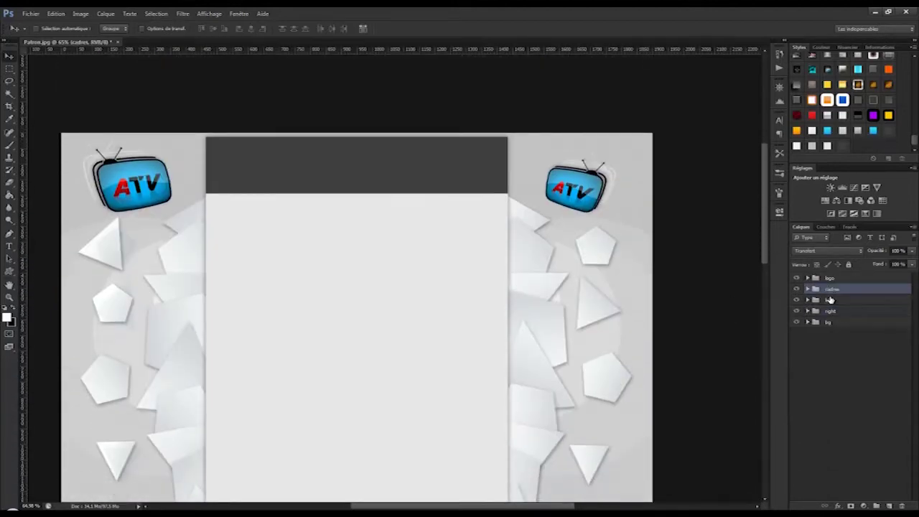
{"action": "left_click", "coordinate": [827, 310]}
{"action": "left_click", "coordinate": [826, 323]}
{"action": "left_click", "coordinate": [807, 322]}
{"action": "left_click", "coordinate": [847, 335]}
{"action": "left_click", "coordinate": [807, 322]}
{"action": "left_click", "coordinate": [821, 311]}
Move the logo_atv layer from the right group into the left group
{"action": "left_click", "coordinate": [806, 311]}
{"action": "left_click", "coordinate": [850, 367]}
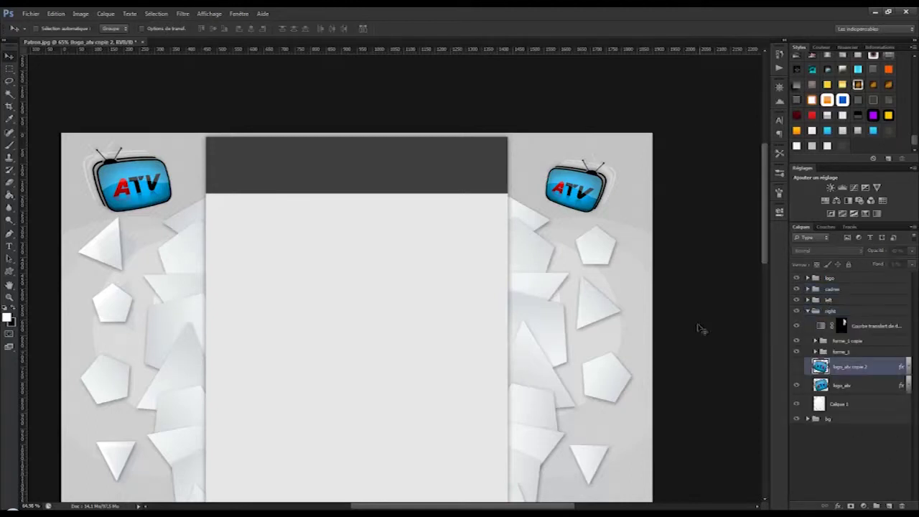
{"action": "scroll", "coordinate": [761, 344], "scroll_direction": "down", "scroll_amount": 3}
{"action": "left_click", "coordinate": [851, 385]}
{"action": "left_click_drag", "start_coordinate": [850, 387], "coordinate": [825, 300]}
{"action": "left_click", "coordinate": [807, 300]}
{"action": "left_click", "coordinate": [807, 300]}
Check the effect of Calque 1 in the right group by toggling its visibility
{"action": "left_click", "coordinate": [837, 385]}
{"action": "left_click", "coordinate": [796, 386]}
{"action": "left_click", "coordinate": [797, 386]}
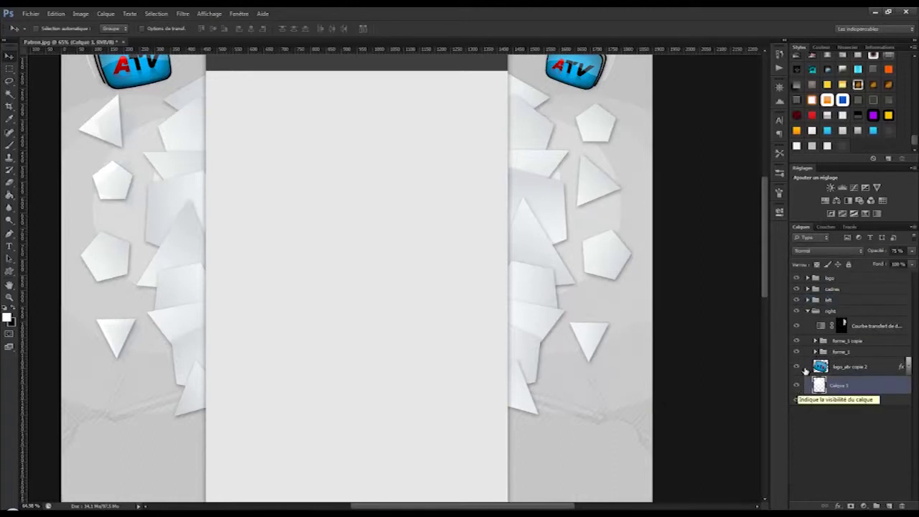
{"action": "scroll", "coordinate": [803, 334], "scroll_direction": "up", "scroll_amount": 1}
{"action": "left_click", "coordinate": [807, 311]}
{"action": "left_click", "coordinate": [828, 322]}
{"action": "left_click", "coordinate": [889, 505]}
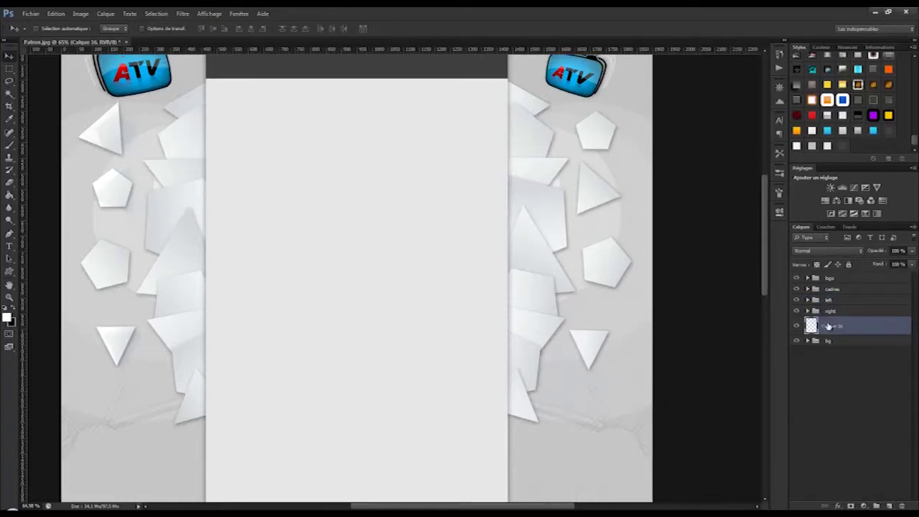
{"action": "key", "text": "Delete"}
Add a gradient map with a preset gradient in the bg group and set its opacity to 31%
{"action": "left_click", "coordinate": [807, 321]}
{"action": "left_click", "coordinate": [840, 336]}
{"action": "left_click", "coordinate": [876, 213]}
{"action": "left_click", "coordinate": [697, 239]}
{"action": "left_click", "coordinate": [610, 145]}
{"action": "left_click", "coordinate": [806, 113]}
{"action": "left_click_drag", "start_coordinate": [903, 251], "coordinate": [860, 257]}
{"action": "type", "text": "31"}
{"action": "key", "text": "Return"}
{"action": "left_click", "coordinate": [751, 206]}
Add a second gradient map with another preset in the bg group, change its blend mode and set its opacity to 20%
{"action": "left_click", "coordinate": [876, 213]}
{"action": "left_click", "coordinate": [694, 237]}
{"action": "left_click", "coordinate": [626, 143]}
{"action": "left_click", "coordinate": [803, 117]}
{"action": "left_click", "coordinate": [825, 250]}
{"action": "left_click", "coordinate": [812, 386]}
{"action": "type", "text": "20"}
{"action": "key", "text": "Return"}
{"action": "left_click", "coordinate": [752, 206]}
Add a third gradient map with the brown-to-cream preset in the bg group, blended with Incrustation at 32% opacity
{"action": "left_click", "coordinate": [820, 337]}
{"action": "left_click", "coordinate": [876, 213]}
{"action": "left_click", "coordinate": [721, 237]}
{"action": "left_click", "coordinate": [638, 143]}
{"action": "left_click", "coordinate": [807, 115]}
{"action": "left_click", "coordinate": [762, 204]}
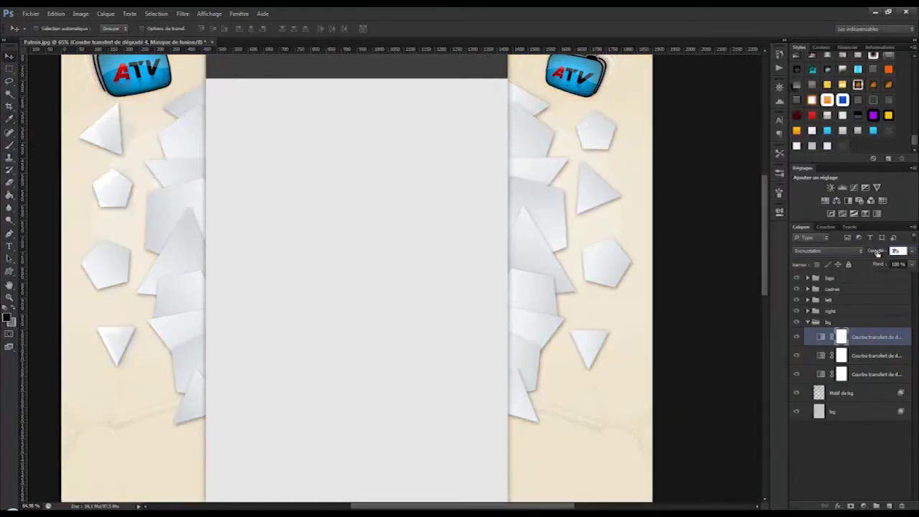
{"action": "key", "text": "Return"}
Add a layer mask to the Motif de bg layer and choose the foreground-to-transparent gradient for the Gradient tool
{"action": "scroll", "coordinate": [595, 230], "scroll_direction": "up", "scroll_amount": 1}
{"action": "scroll", "coordinate": [595, 230], "scroll_direction": "down", "scroll_amount": 1}
{"action": "scroll", "coordinate": [595, 228], "scroll_direction": "down", "scroll_amount": 10}
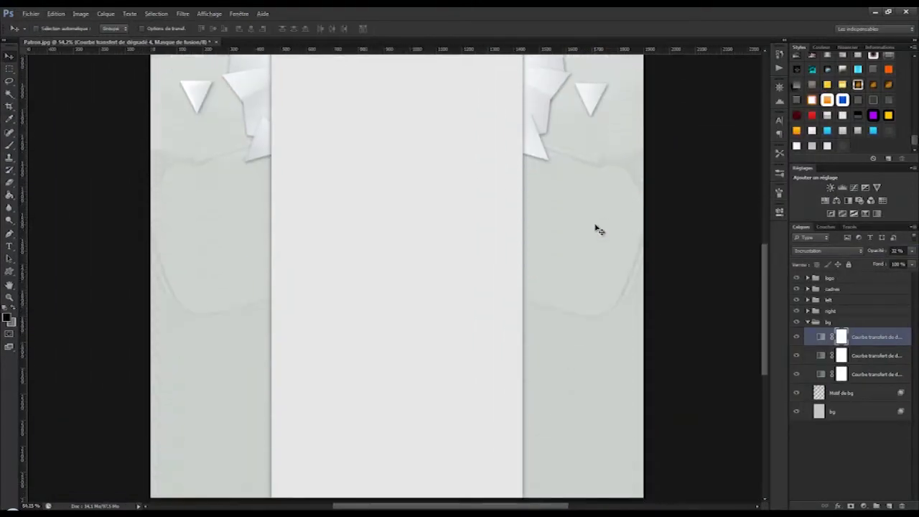
{"action": "scroll", "coordinate": [596, 228], "scroll_direction": "up", "scroll_amount": 3}
{"action": "scroll", "coordinate": [574, 266], "scroll_direction": "down", "scroll_amount": 6}
{"action": "scroll", "coordinate": [547, 293], "scroll_direction": "up", "scroll_amount": 3}
{"action": "left_click", "coordinate": [845, 393]}
{"action": "left_click", "coordinate": [851, 505]}
{"action": "left_click", "coordinate": [9, 193]}
{"action": "left_click", "coordinate": [52, 32]}
{"action": "left_click", "coordinate": [806, 127]}
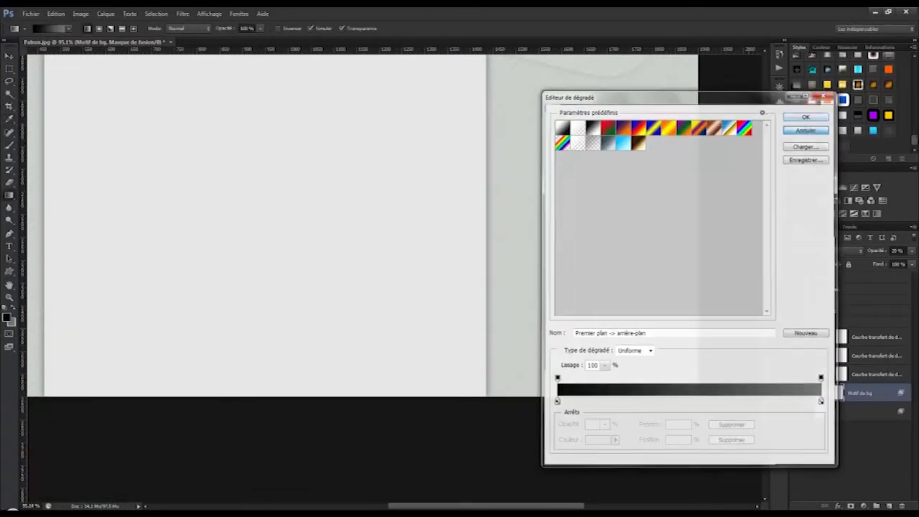
{"action": "left_click", "coordinate": [51, 29]}
{"action": "left_click", "coordinate": [806, 115]}
{"action": "left_click", "coordinate": [68, 29]}
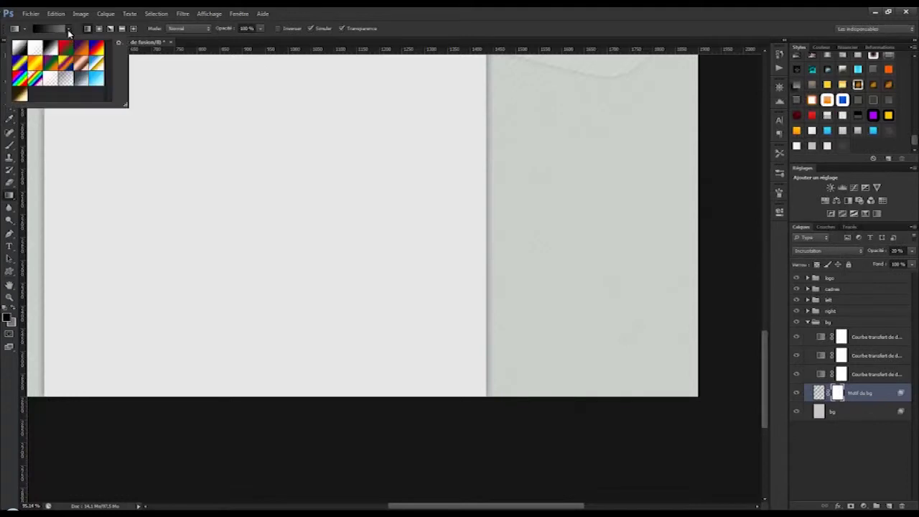
{"action": "left_click", "coordinate": [35, 49]}
Fade out the bottom of the Motif de bg layer and the bg group's gradient maps with vertical gradients on their masks
{"action": "left_click", "coordinate": [298, 388]}
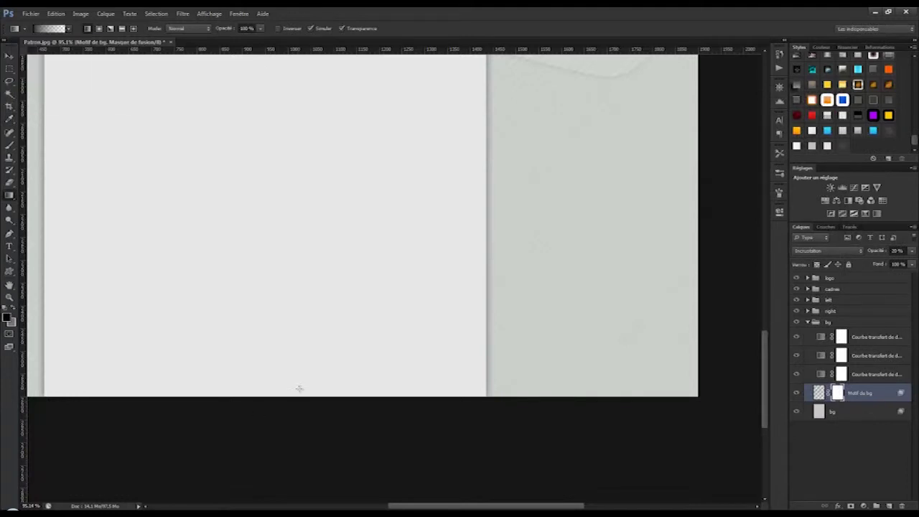
{"action": "scroll", "coordinate": [290, 385], "scroll_direction": "down", "scroll_amount": 4}
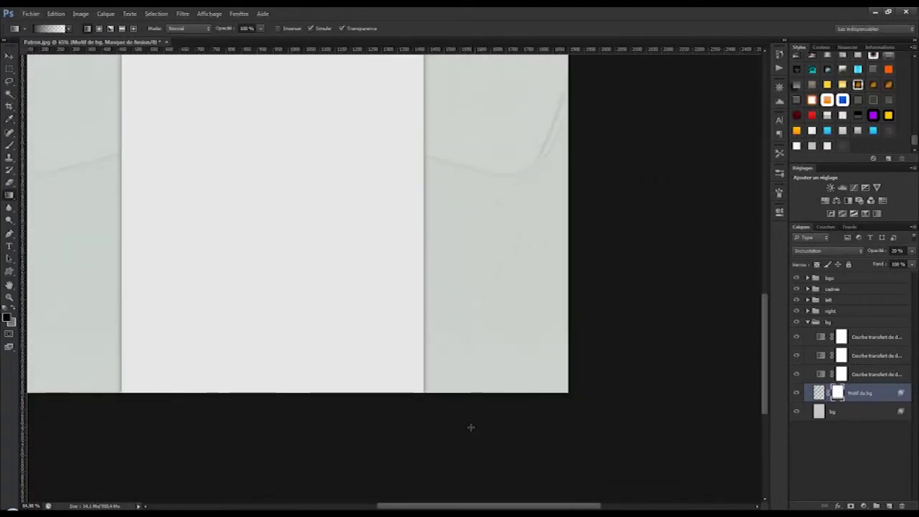
{"action": "scroll", "coordinate": [470, 427], "scroll_direction": "up", "scroll_amount": 3}
{"action": "left_click", "coordinate": [844, 376]}
{"action": "left_click", "coordinate": [842, 358]}
{"action": "left_click_drag", "start_coordinate": [422, 437], "coordinate": [451, 82]}
{"action": "left_click_drag", "start_coordinate": [511, 436], "coordinate": [507, 325]}
{"action": "left_click", "coordinate": [843, 338]}
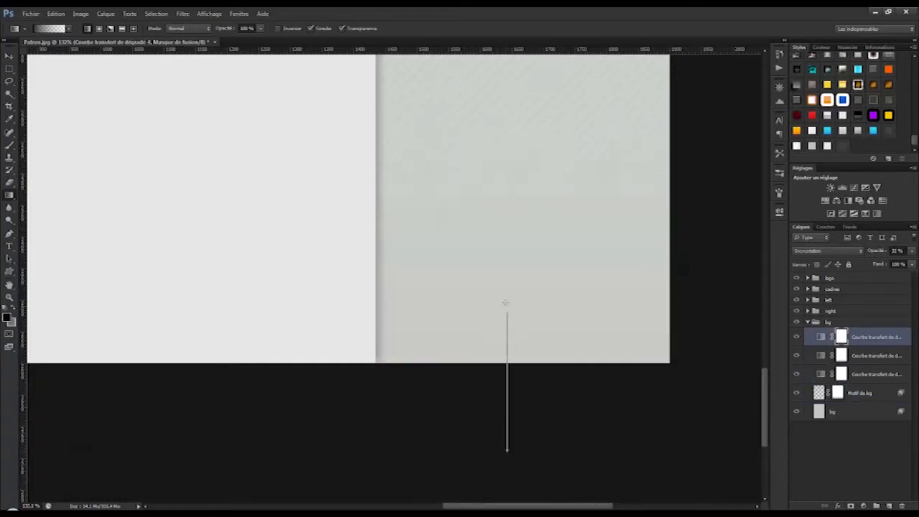
Add a mask to logo_atv copie 2 in the right group and fade out the logo's lower part with gradients
{"action": "left_click", "coordinate": [808, 323]}
{"action": "left_click", "coordinate": [813, 312]}
{"action": "left_click_drag", "start_coordinate": [765, 387], "coordinate": [770, 294]}
{"action": "left_click", "coordinate": [807, 312]}
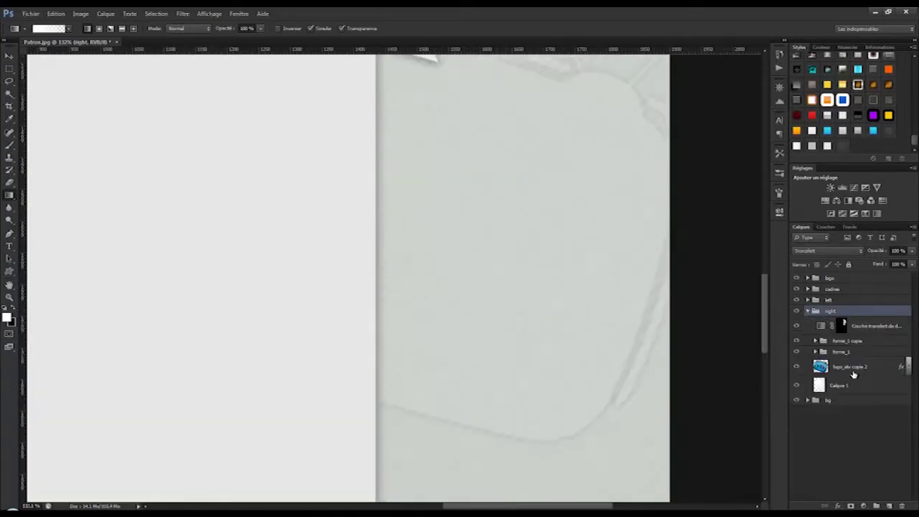
{"action": "left_click", "coordinate": [851, 368]}
{"action": "left_click", "coordinate": [849, 505]}
{"action": "scroll", "coordinate": [691, 441], "scroll_direction": "down", "scroll_amount": 3}
{"action": "left_click_drag", "start_coordinate": [691, 441], "coordinate": [527, 159]}
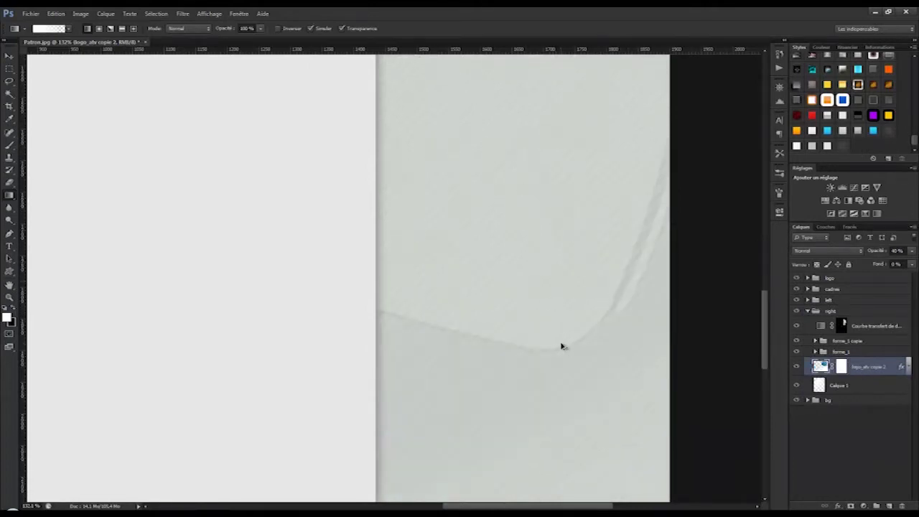
{"action": "left_click", "coordinate": [841, 366]}
{"action": "left_click_drag", "start_coordinate": [640, 480], "coordinate": [526, 188]}
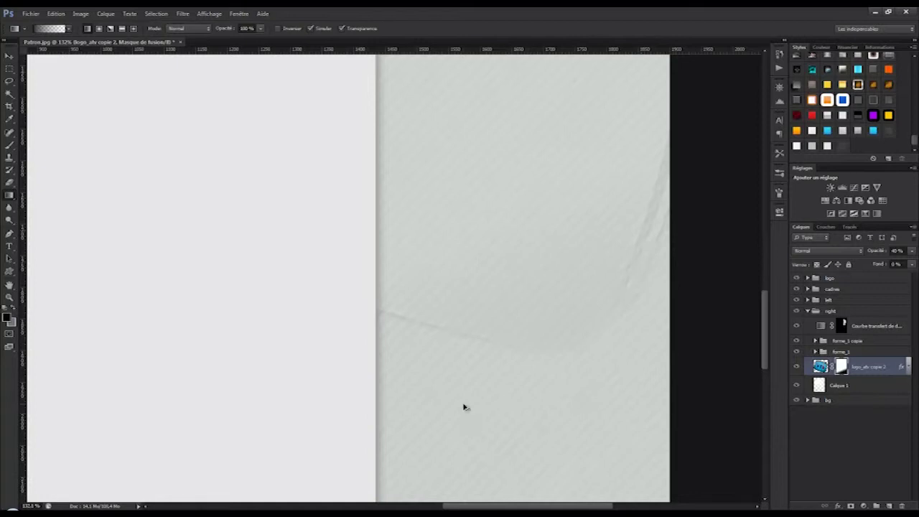
{"action": "left_click_drag", "start_coordinate": [389, 407], "coordinate": [468, 132]}
Add a mask to logo_atv in the left group and fade out the logo's lower part with a gradient
{"action": "scroll", "coordinate": [431, 212], "scroll_direction": "down", "scroll_amount": 3}
{"action": "left_click", "coordinate": [808, 311]}
{"action": "left_click", "coordinate": [807, 300]}
{"action": "left_click", "coordinate": [835, 373]}
{"action": "left_click", "coordinate": [851, 506]}
{"action": "left_click_drag", "start_coordinate": [528, 506], "coordinate": [485, 502]}
{"action": "left_click_drag", "start_coordinate": [314, 330], "coordinate": [264, 182]}
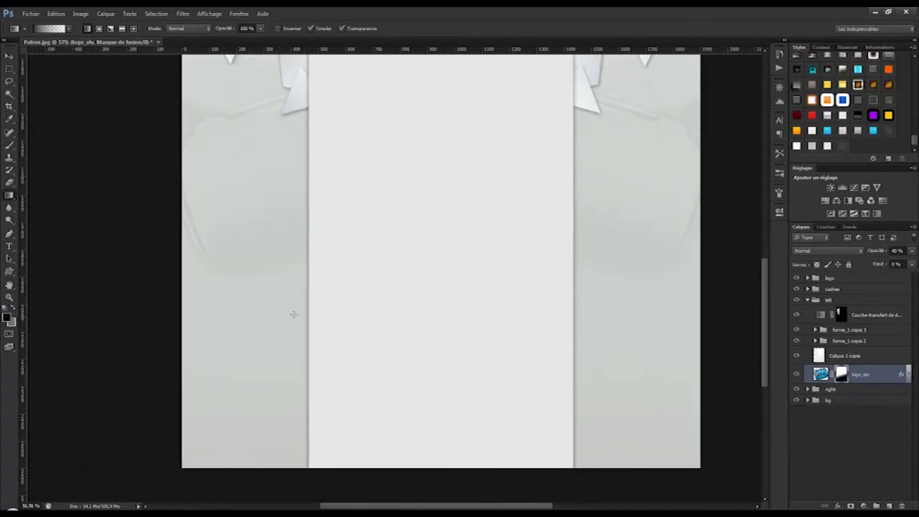
{"action": "scroll", "coordinate": [477, 340], "scroll_direction": "down", "scroll_amount": 3}
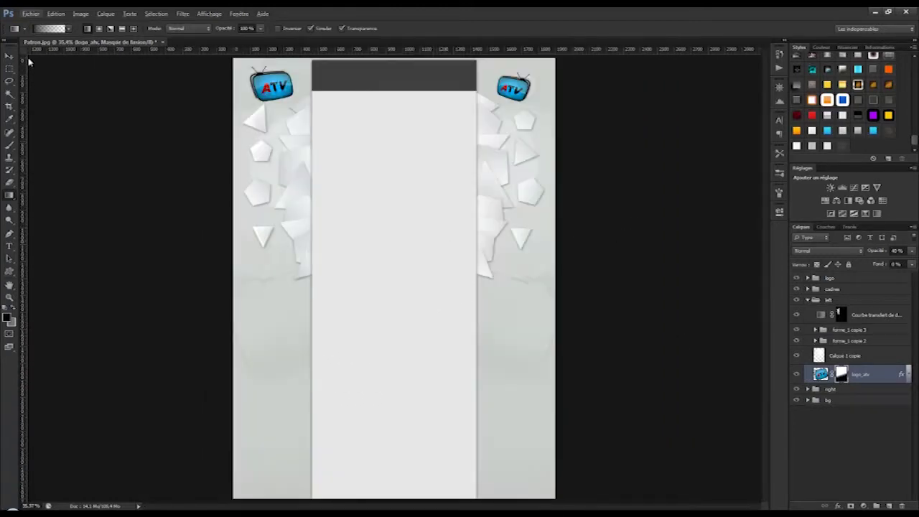
Delete the gradient map layer from the left group
{"action": "key", "text": "v"}
{"action": "scroll", "coordinate": [333, 164], "scroll_direction": "up", "scroll_amount": 2}
{"action": "scroll", "coordinate": [438, 212], "scroll_direction": "up", "scroll_amount": 1}
{"action": "left_click", "coordinate": [821, 317]}
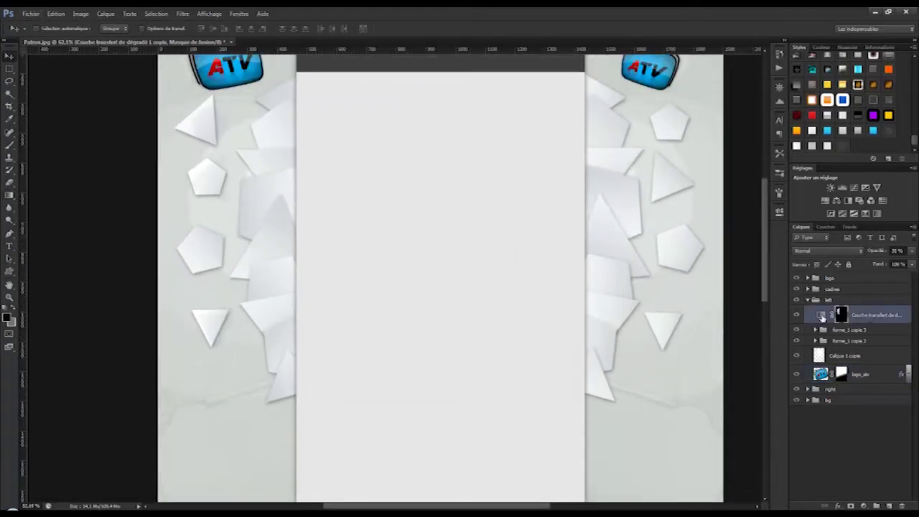
{"action": "key", "text": "Delete"}
Load the combined outlines of all shape layers in the forme_1 copie 2 group as one selection
{"action": "left_click", "coordinate": [816, 321]}
{"action": "left_click", "coordinate": [828, 338]}
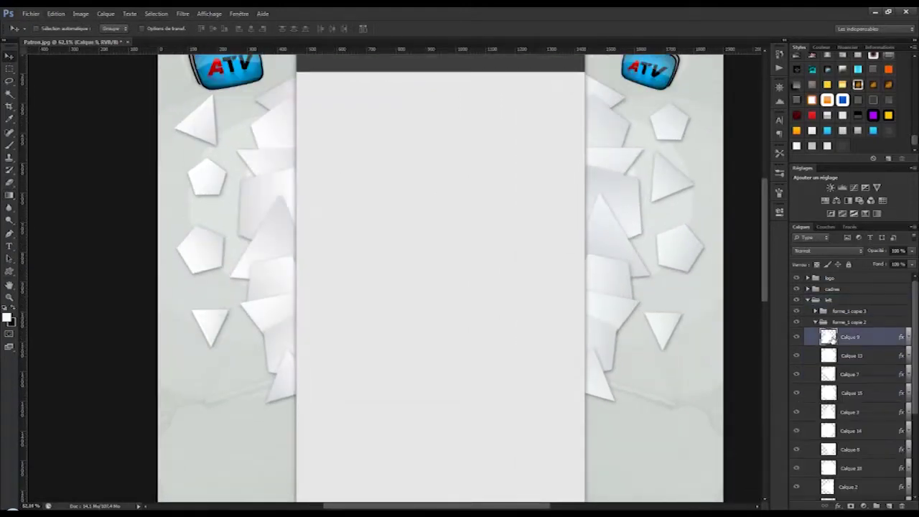
{"action": "left_click", "coordinate": [830, 355], "text": "ctrl+shift"}
{"action": "left_click", "coordinate": [828, 374], "text": "ctrl+shift"}
{"action": "left_click", "coordinate": [829, 393], "text": "ctrl+shift"}
{"action": "left_click", "coordinate": [829, 412], "text": "ctrl+shift"}
{"action": "left_click", "coordinate": [829, 431], "text": "ctrl+shift"}
{"action": "left_click", "coordinate": [829, 450], "text": "ctrl+shift"}
{"action": "left_click", "coordinate": [829, 470], "text": "ctrl+shift"}
{"action": "scroll", "coordinate": [830, 470], "scroll_direction": "down", "scroll_amount": 3}
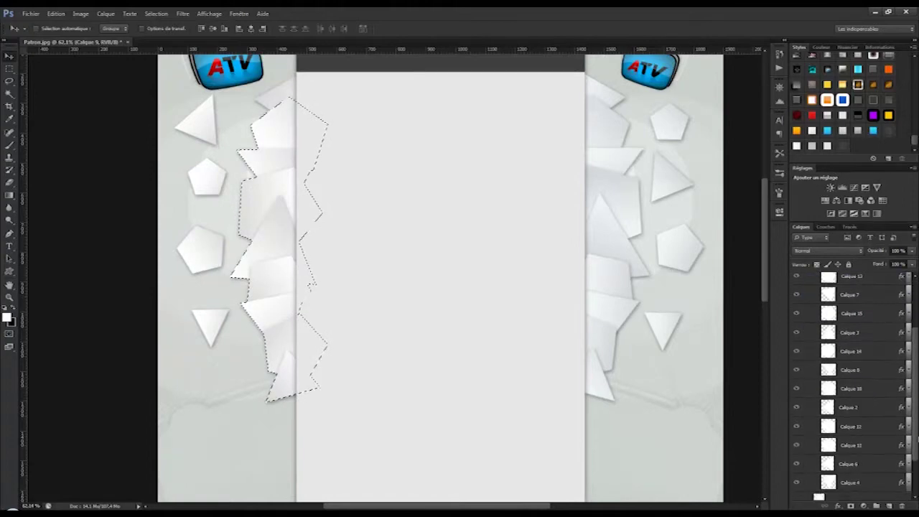
{"action": "left_click", "coordinate": [828, 379], "text": "ctrl+shift"}
{"action": "left_click", "coordinate": [829, 394], "text": "ctrl+shift"}
{"action": "left_click", "coordinate": [829, 413], "text": "ctrl+shift"}
{"action": "left_click", "coordinate": [829, 431], "text": "ctrl+shift"}
{"action": "scroll", "coordinate": [828, 433], "scroll_direction": "up", "scroll_amount": 3}
{"action": "left_click", "coordinate": [815, 322]}
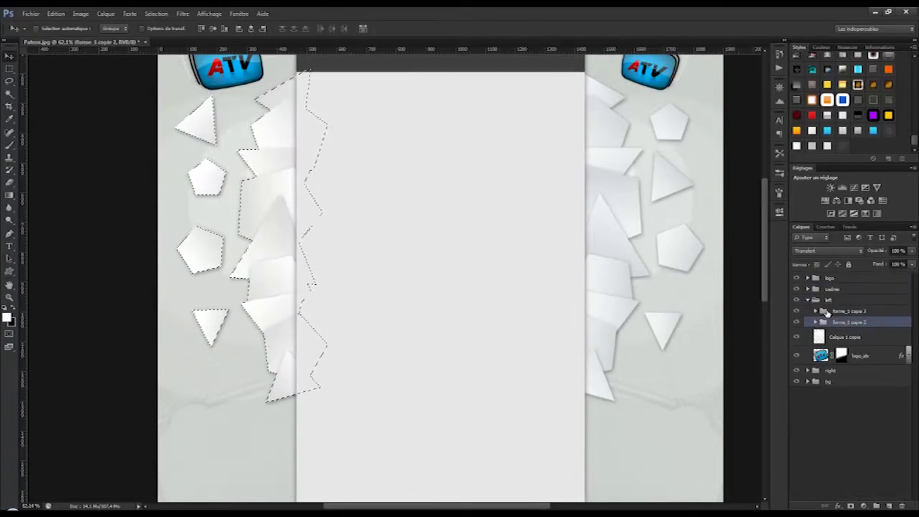
Add a gradient map with the grey-blue preset above the left group's shapes, limited to the selection, at 31% opacity
{"action": "left_click", "coordinate": [826, 311]}
{"action": "left_click", "coordinate": [876, 213]}
{"action": "left_click", "coordinate": [693, 236]}
{"action": "left_click", "coordinate": [595, 142]}
{"action": "left_click", "coordinate": [807, 116]}
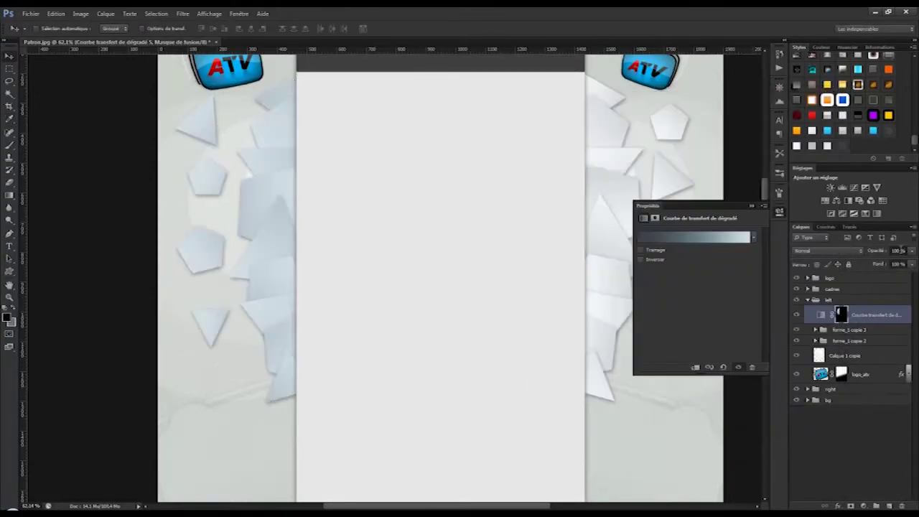
{"action": "left_click_drag", "start_coordinate": [886, 251], "coordinate": [882, 251]}
{"action": "left_click", "coordinate": [751, 206]}
{"action": "left_click", "coordinate": [807, 389]}
{"action": "left_click", "coordinate": [867, 403]}
{"action": "left_click", "coordinate": [867, 316]}
{"action": "left_click", "coordinate": [882, 252]}
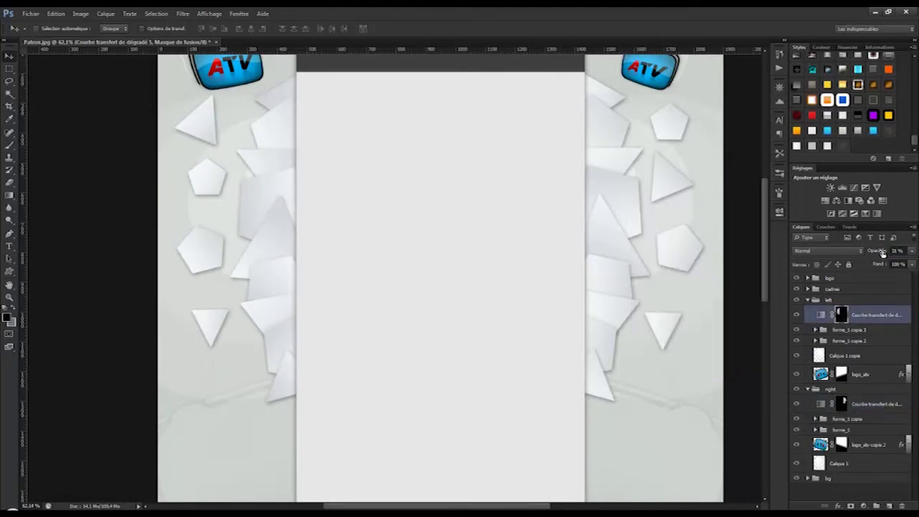
Set the left group's gradient map to the Incrustation blend mode and change the right group's gradient map to match
{"action": "left_click", "coordinate": [825, 251]}
{"action": "left_click", "coordinate": [859, 359]}
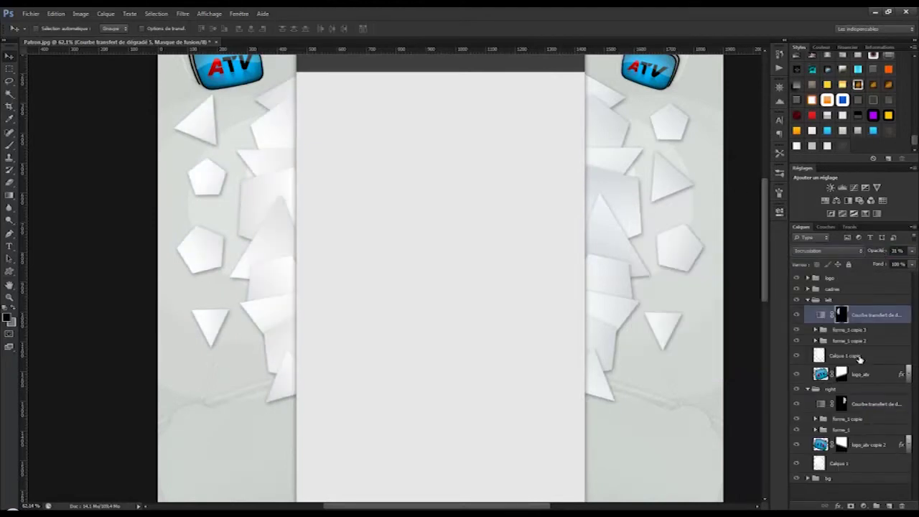
{"action": "left_click", "coordinate": [860, 404]}
{"action": "left_click", "coordinate": [826, 250]}
{"action": "left_click", "coordinate": [808, 376]}
{"action": "left_click", "coordinate": [807, 300]}
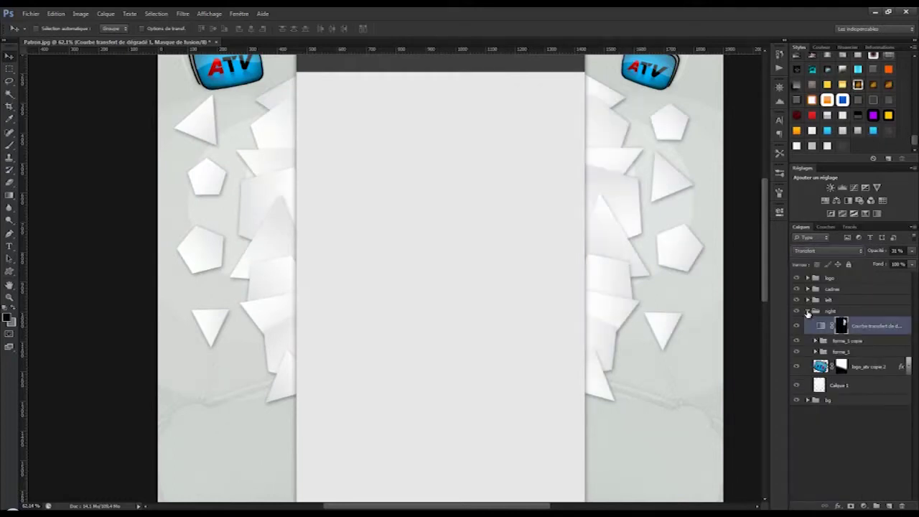
{"action": "left_click", "coordinate": [808, 311]}
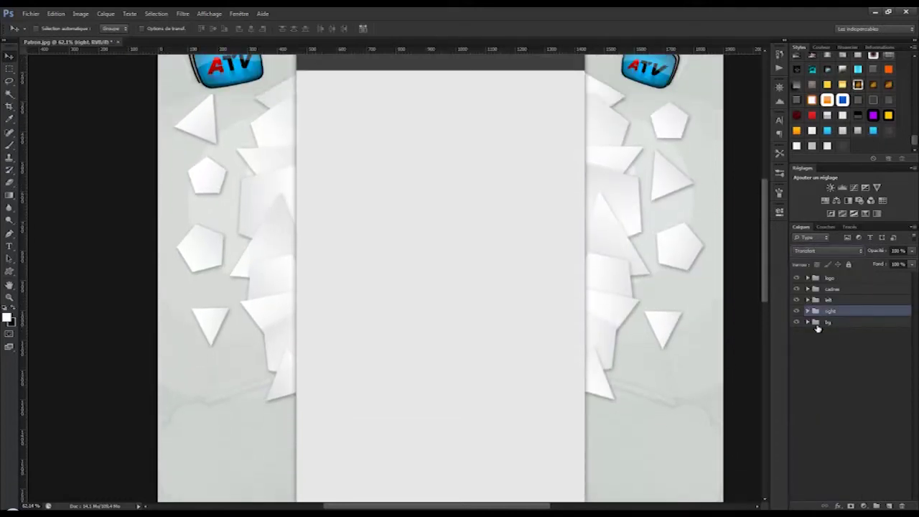
Expand the logo group and select the logo ATV2 layer
{"action": "left_click", "coordinate": [805, 322]}
{"action": "left_click", "coordinate": [805, 322]}
{"action": "left_click", "coordinate": [805, 322]}
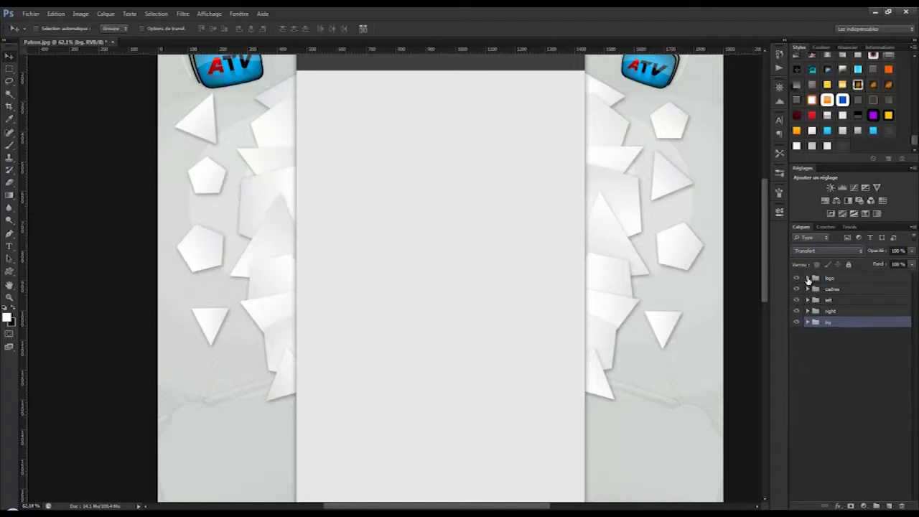
{"action": "left_click", "coordinate": [807, 277]}
{"action": "scroll", "coordinate": [765, 215], "scroll_direction": "up", "scroll_amount": 3}
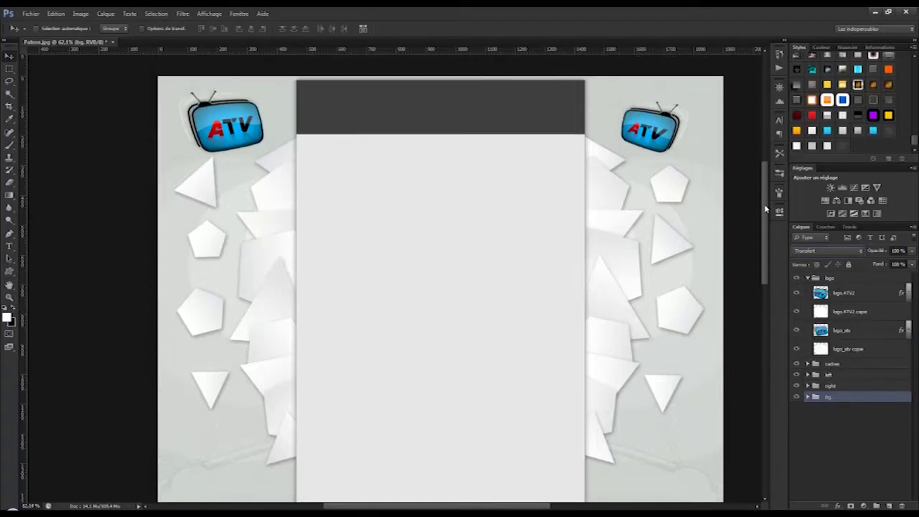
{"action": "left_click", "coordinate": [845, 313]}
{"action": "left_click", "coordinate": [841, 294]}
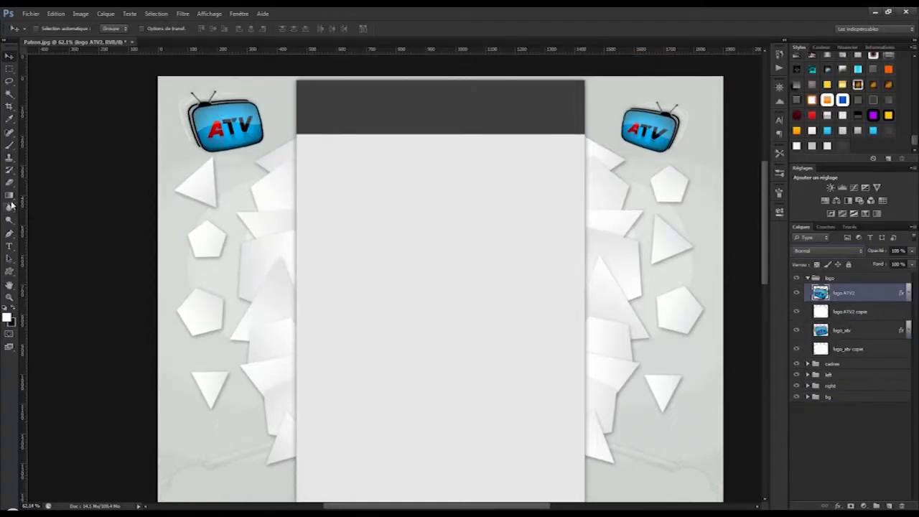
Try stamping a white triangle over the right ATV logo directly on the logo ATV2 layer
{"action": "key", "text": "b"}
{"action": "left_click", "coordinate": [40, 28]}
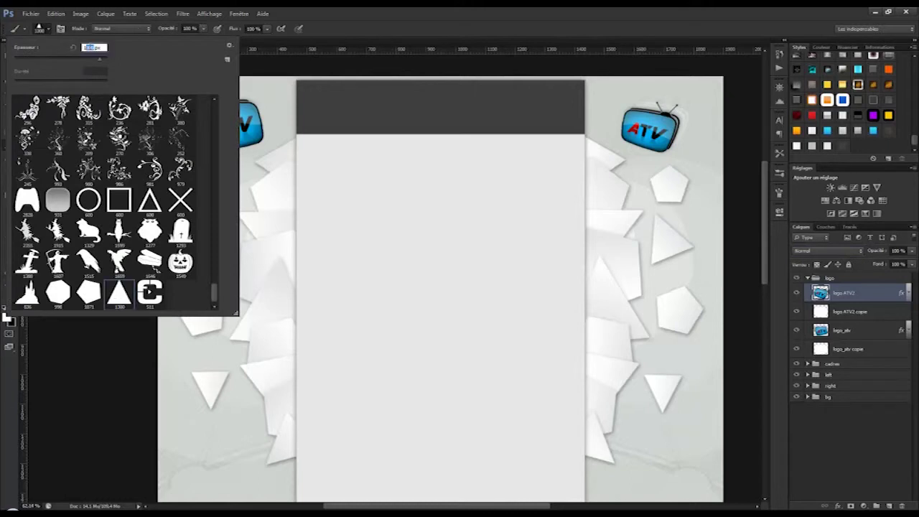
{"action": "key", "text": "Escape"}
{"action": "key", "text": "F5"}
{"action": "left_click", "coordinate": [406, 195]}
{"action": "left_click", "coordinate": [752, 148]}
{"action": "left_click", "coordinate": [631, 146]}
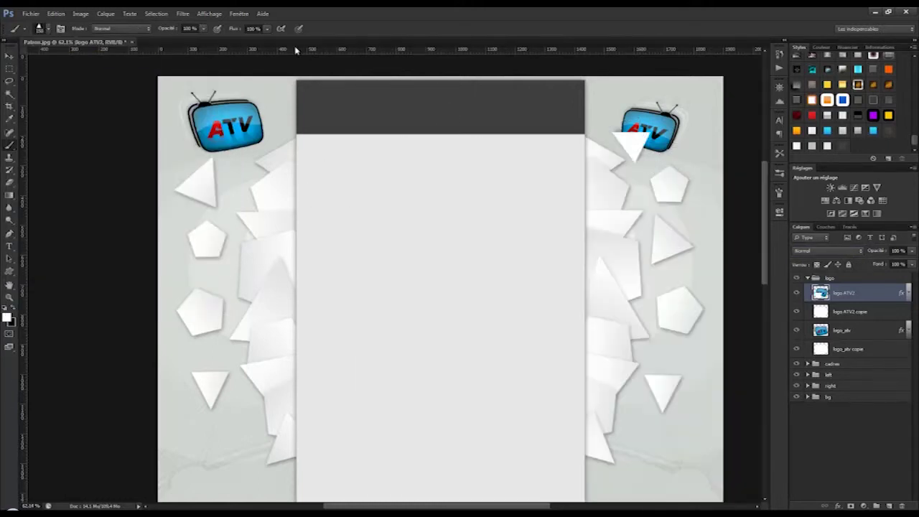
{"action": "left_click", "coordinate": [10, 56]}
{"action": "key", "text": "ctrl+z"}
Add a new layer above logo ATV2 and stamp a small white triangle over the right logo's lower-left corner
{"action": "left_click", "coordinate": [889, 505]}
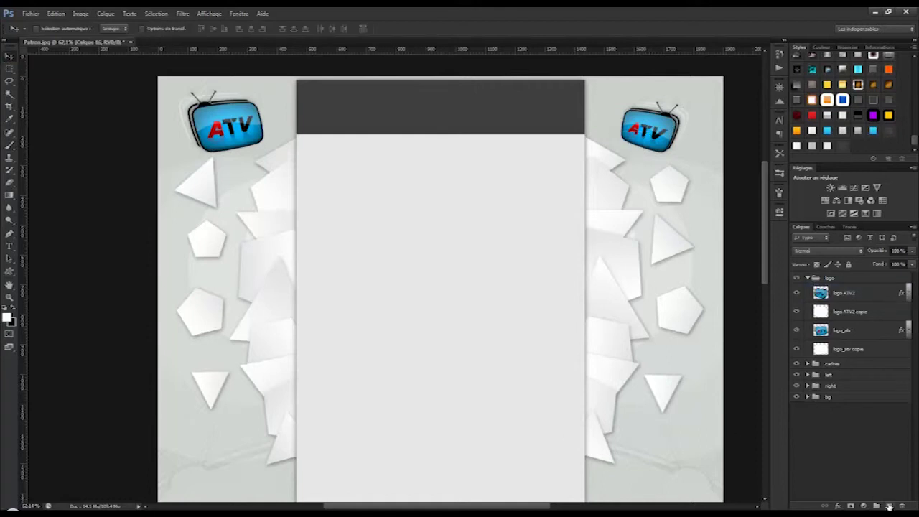
{"action": "key", "text": "ctrl+shift+alt+n"}
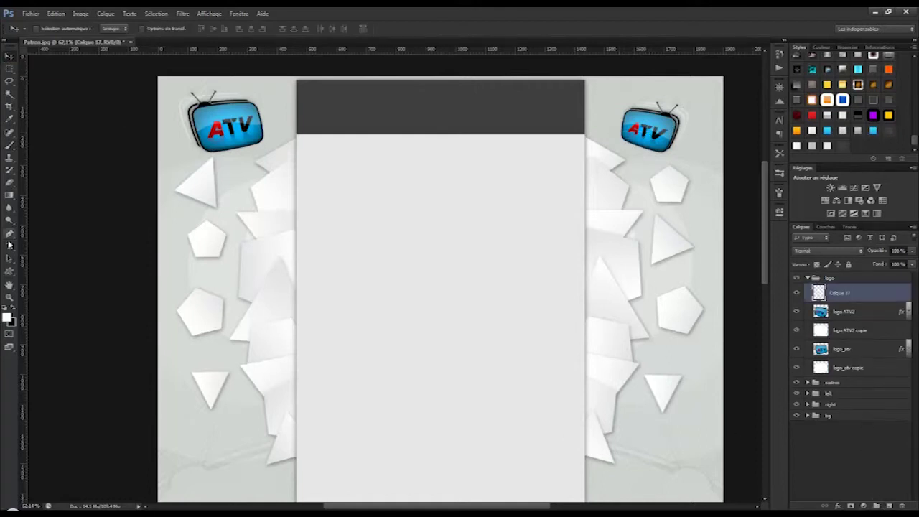
{"action": "left_click", "coordinate": [9, 144]}
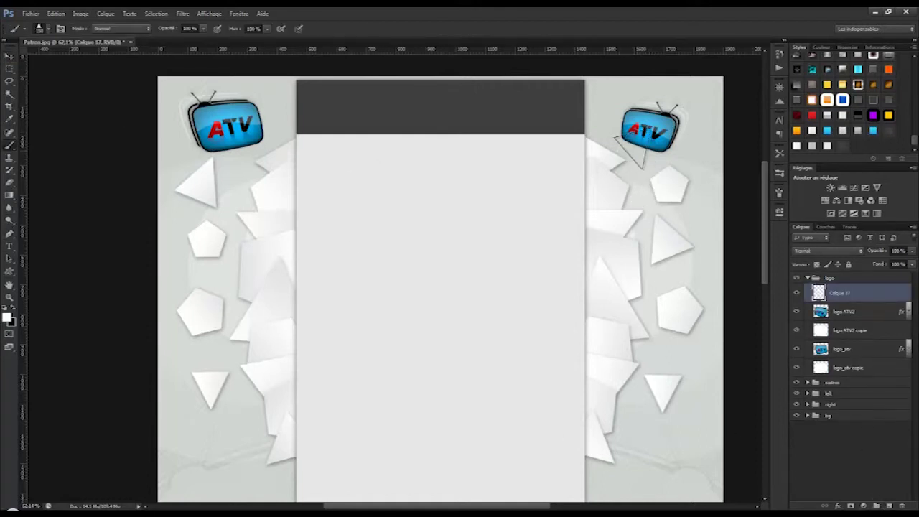
{"action": "left_click", "coordinate": [635, 137]}
{"action": "key", "text": "v"}
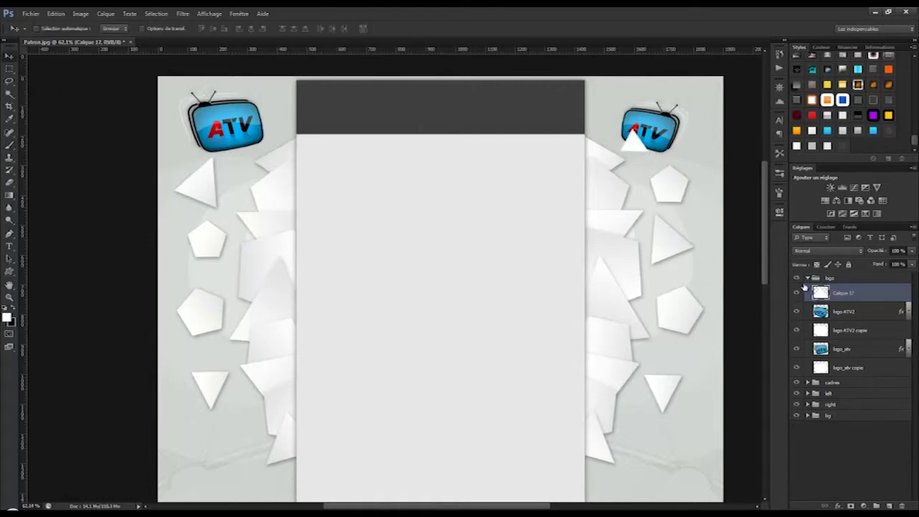
Apply the preset layer style with gradient overlay and drop shadow to the triangle layer Calque 17
{"action": "left_click", "coordinate": [808, 395]}
{"action": "left_click", "coordinate": [808, 396]}
{"action": "left_click", "coordinate": [796, 146]}
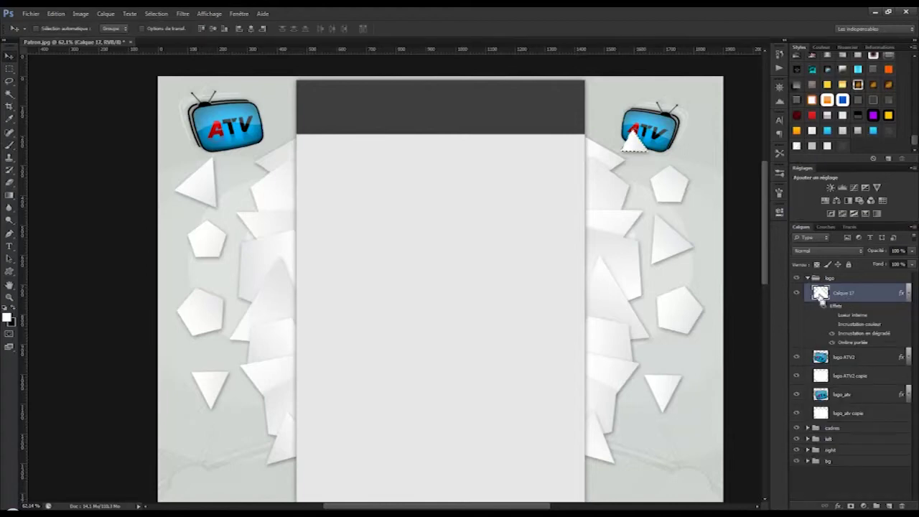
Add a gradient map limited to the triangle's selection, blended with Incrustation at 31% opacity
{"action": "left_click", "coordinate": [865, 213]}
{"action": "left_click", "coordinate": [691, 236]}
{"action": "left_click", "coordinate": [751, 205]}
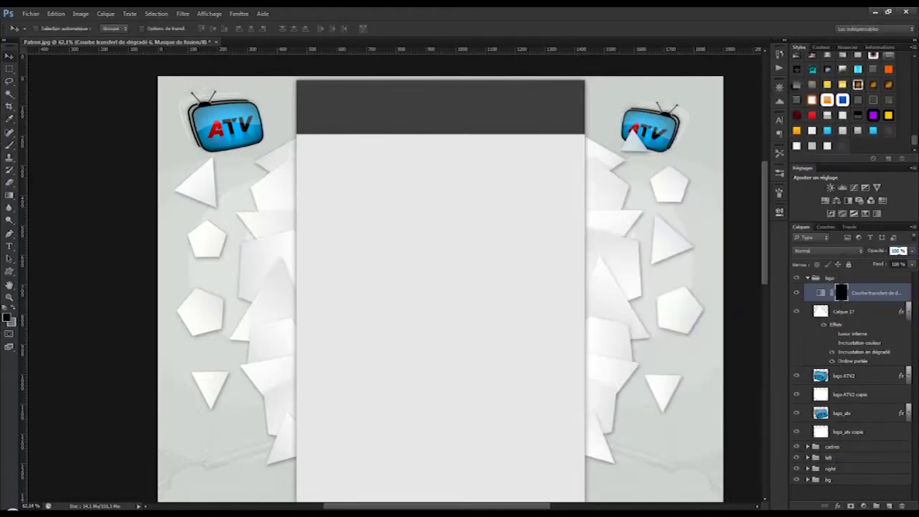
{"action": "left_click", "coordinate": [841, 250]}
{"action": "left_click", "coordinate": [853, 350]}
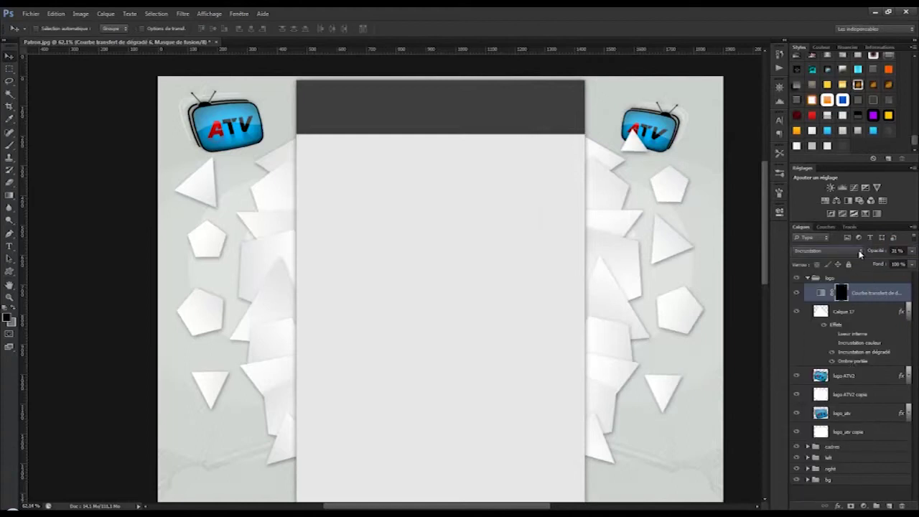
Duplicate the triangle layer Calque 17, strip the copy's layer style and set its blend mode to Eclaircir
{"action": "left_click", "coordinate": [842, 312]}
{"action": "key", "text": "ctrl+j"}
{"action": "right_click", "coordinate": [838, 311]}
{"action": "left_click", "coordinate": [722, 258]}
{"action": "left_click", "coordinate": [828, 251]}
{"action": "left_click", "coordinate": [814, 330]}
Check the settings of a layer in the left group's shape subgroup and adjust the opacity of Calque 17 copie to match
{"action": "left_click", "coordinate": [808, 475]}
{"action": "scroll", "coordinate": [829, 453], "scroll_direction": "down", "scroll_amount": 3}
{"action": "left_click", "coordinate": [816, 436]}
{"action": "left_click", "coordinate": [849, 453]}
{"action": "left_click", "coordinate": [815, 437]}
{"action": "left_click", "coordinate": [807, 407]}
{"action": "left_click", "coordinate": [859, 310]}
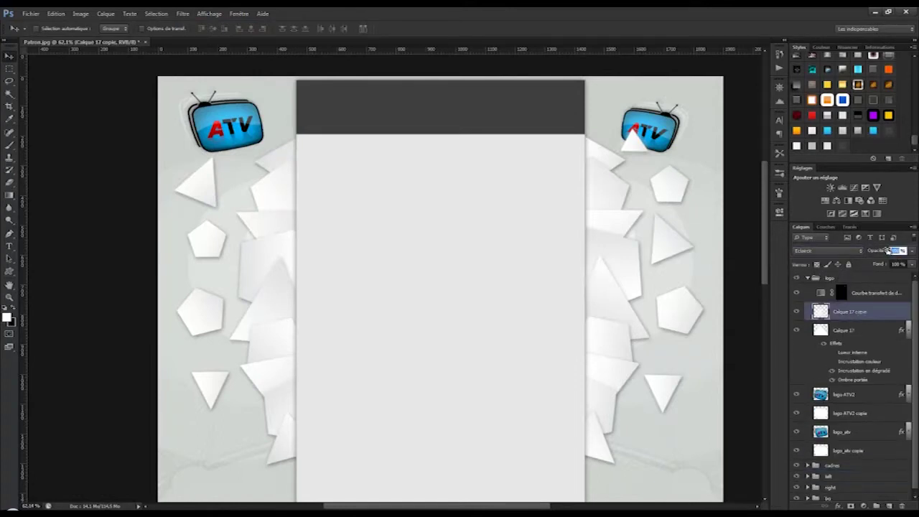
{"action": "left_click", "coordinate": [870, 296]}
{"action": "left_click", "coordinate": [908, 331]}
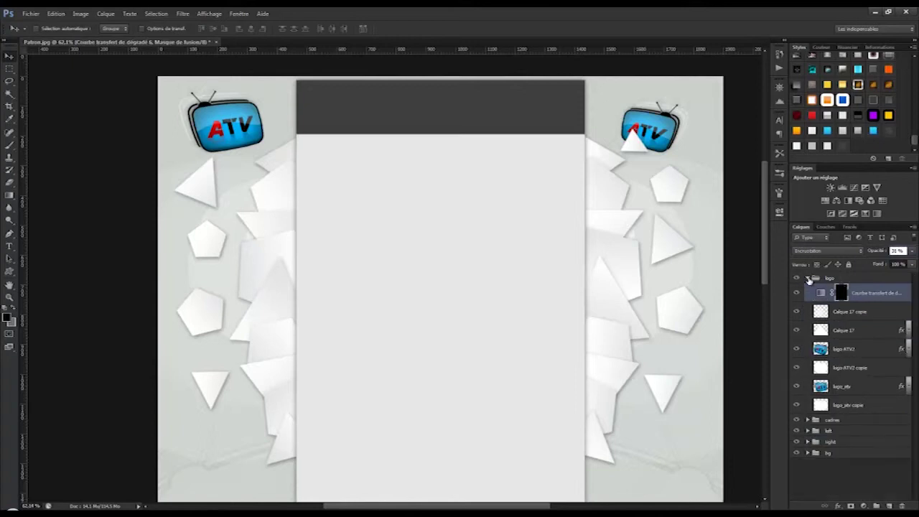
Try to rasterize the layer style of the oversized background logo layer logo_atv copie 2 in the right group
{"action": "left_click", "coordinate": [807, 279]}
{"action": "left_click_drag", "start_coordinate": [765, 197], "coordinate": [753, 277]}
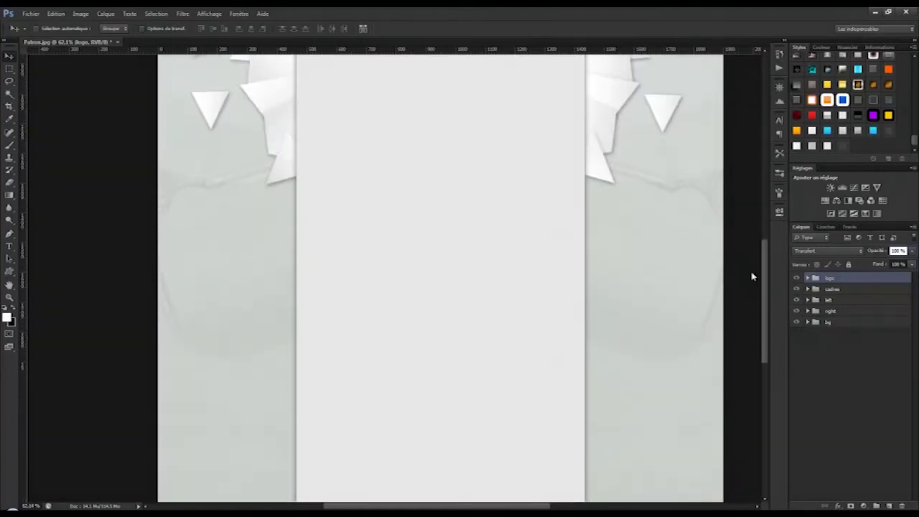
{"action": "left_click", "coordinate": [806, 311]}
{"action": "left_click", "coordinate": [821, 396]}
{"action": "right_click", "coordinate": [820, 397]}
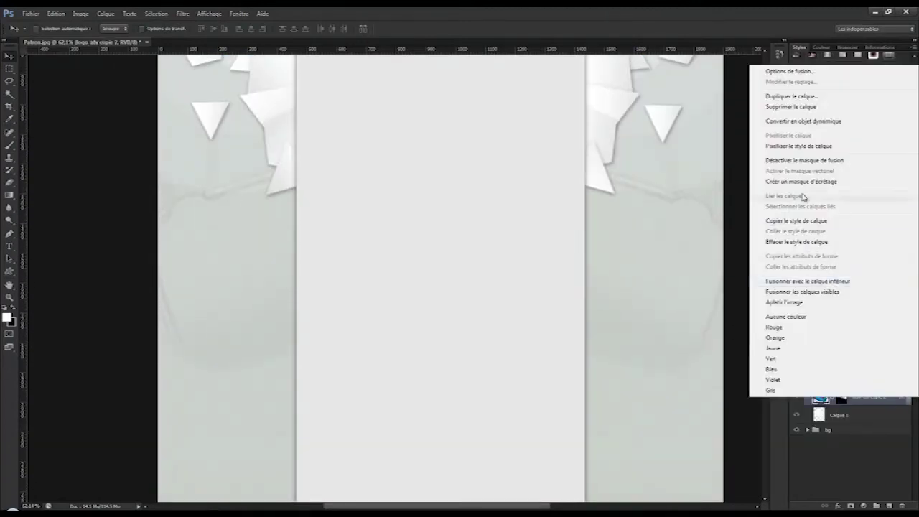
{"action": "left_click", "coordinate": [809, 147]}
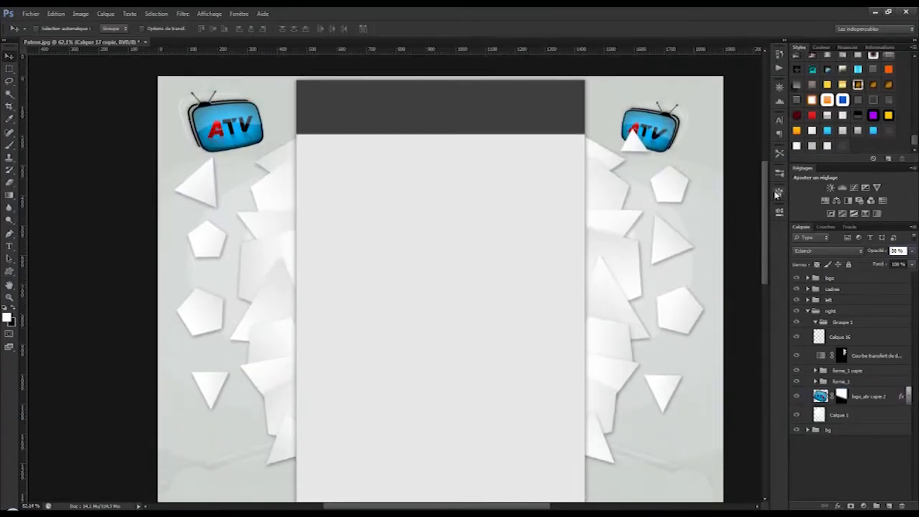
Delete the unneeded layer Calque 16 and the subgroup Groupe 1 from the right group
{"action": "left_click", "coordinate": [857, 471]}
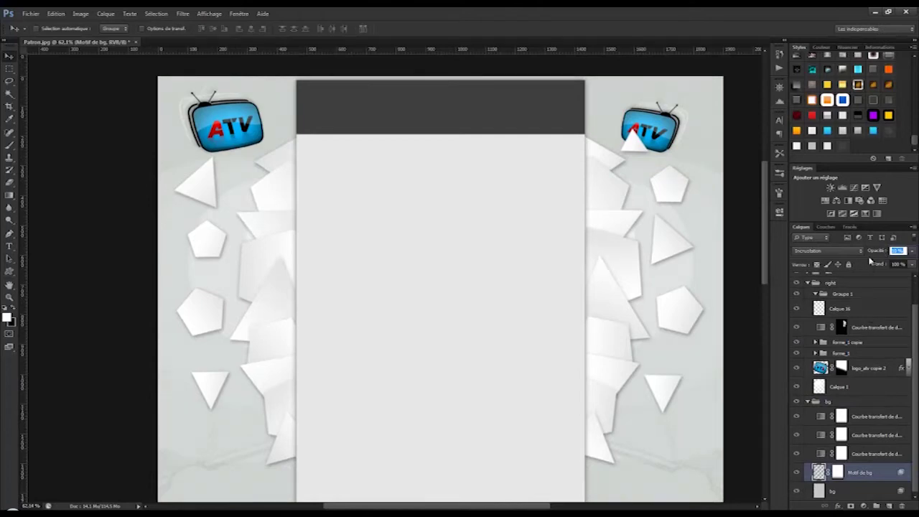
{"action": "left_click", "coordinate": [808, 402]}
{"action": "left_click", "coordinate": [815, 322]}
{"action": "left_click", "coordinate": [823, 336]}
{"action": "left_click", "coordinate": [797, 336]}
{"action": "left_click", "coordinate": [797, 337]}
{"action": "left_click", "coordinate": [797, 336]}
{"action": "left_click", "coordinate": [796, 337]}
{"action": "key", "text": "Delete"}
{"action": "left_click", "coordinate": [842, 324]}
{"action": "key", "text": "Delete"}
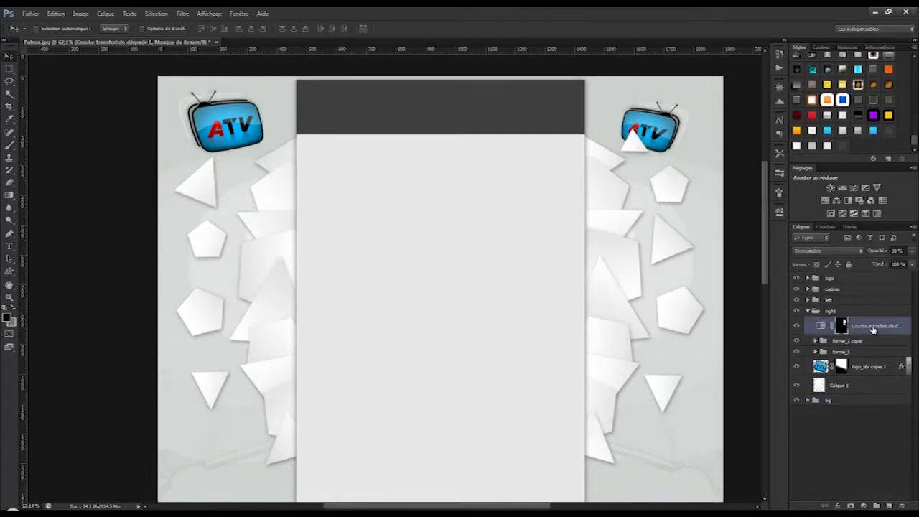
{"action": "left_click", "coordinate": [872, 328]}
{"action": "left_click", "coordinate": [807, 311]}
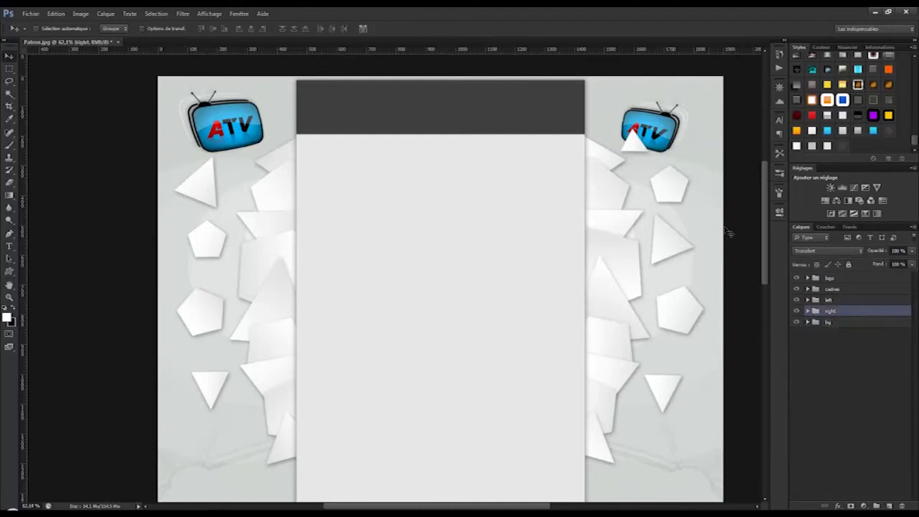
Set the opacity of the layers logo ATV2 copie and logo_atv copie in the logo group to 50%
{"action": "scroll", "coordinate": [675, 249], "scroll_direction": "up", "scroll_amount": 2}
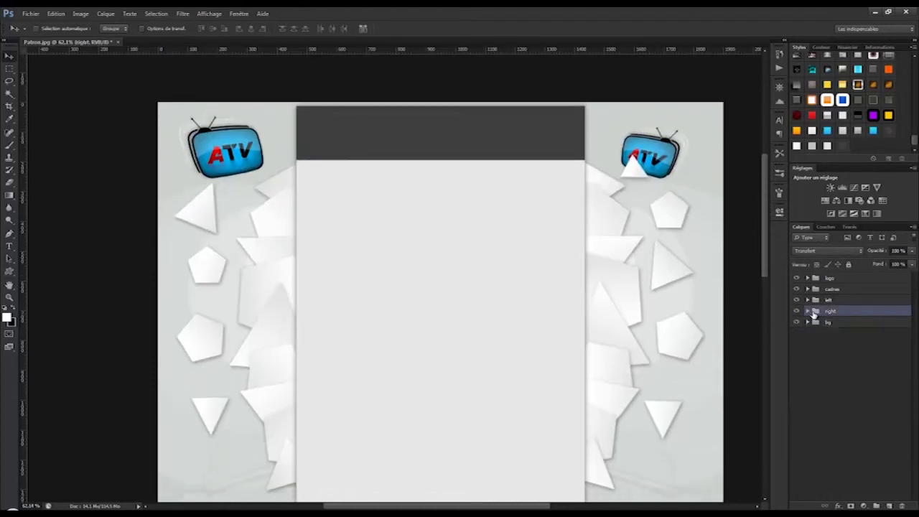
{"action": "left_click", "coordinate": [806, 278]}
{"action": "left_click", "coordinate": [859, 367]}
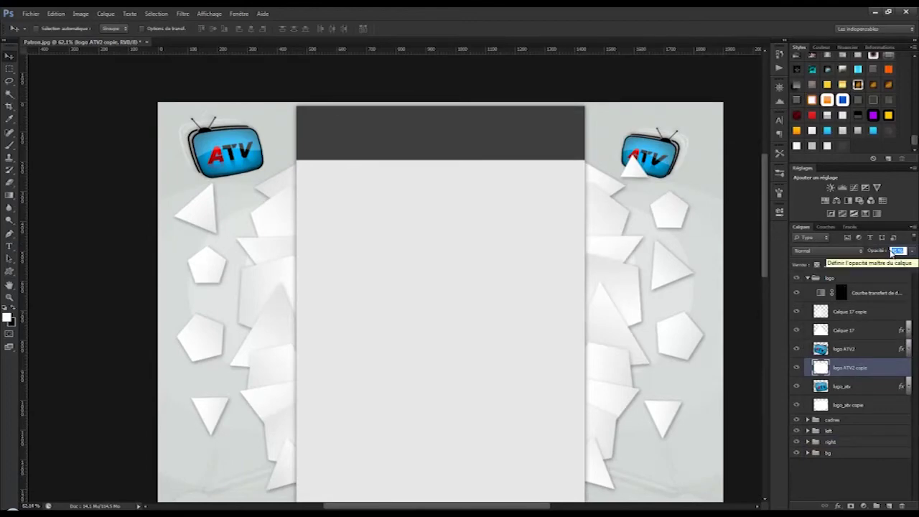
{"action": "type", "text": "50"}
{"action": "key", "text": "Return"}
{"action": "left_click", "coordinate": [843, 401]}
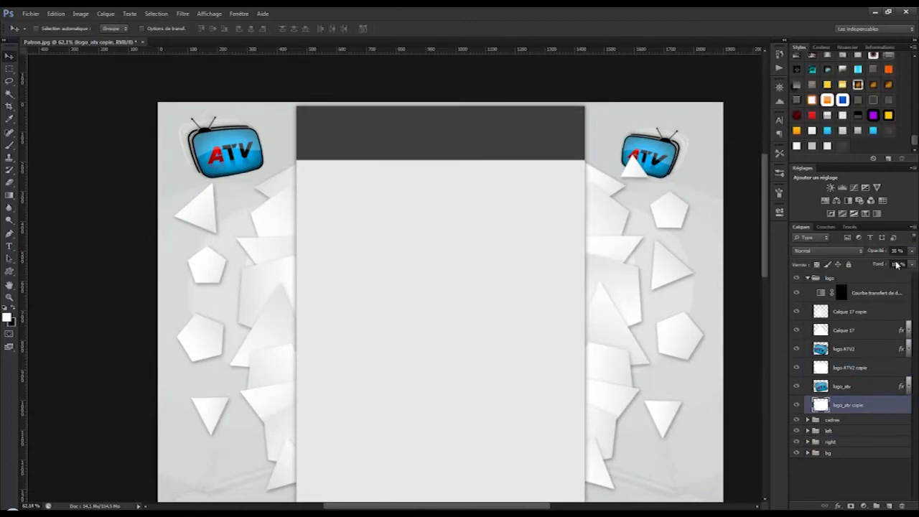
Add a black outer glow to logo_atv copie, using Normal blending, 50% opacity and a 75% range
{"action": "left_click", "coordinate": [838, 506]}
{"action": "left_click", "coordinate": [840, 485]}
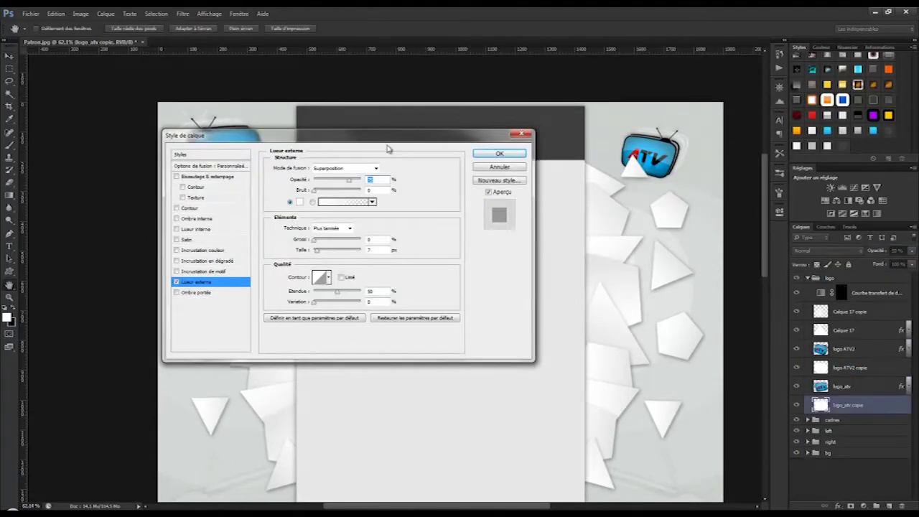
{"action": "left_click", "coordinate": [463, 267]}
{"action": "left_click", "coordinate": [458, 380]}
{"action": "left_click", "coordinate": [678, 253]}
{"action": "left_click_drag", "start_coordinate": [498, 358], "coordinate": [509, 357]}
{"action": "left_click_drag", "start_coordinate": [538, 247], "coordinate": [519, 248]}
{"action": "type", "text": "50"}
{"action": "left_click", "coordinate": [534, 317]}
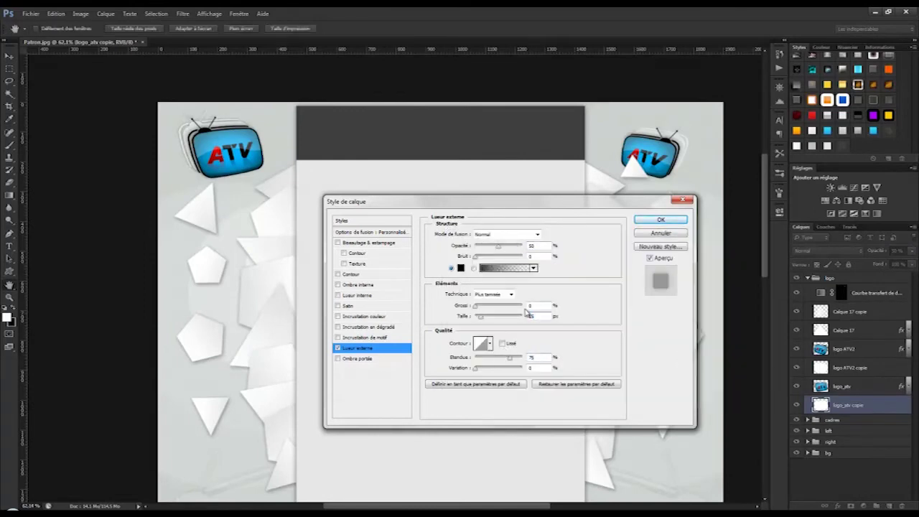
{"action": "left_click", "coordinate": [658, 219]}
Copy the outer glow layer style from logo_atv copie onto logo ATV2 copie and collapse the logo group
{"action": "right_click", "coordinate": [861, 405]}
{"action": "left_click", "coordinate": [811, 216]}
{"action": "right_click", "coordinate": [850, 367]}
{"action": "left_click", "coordinate": [803, 203]}
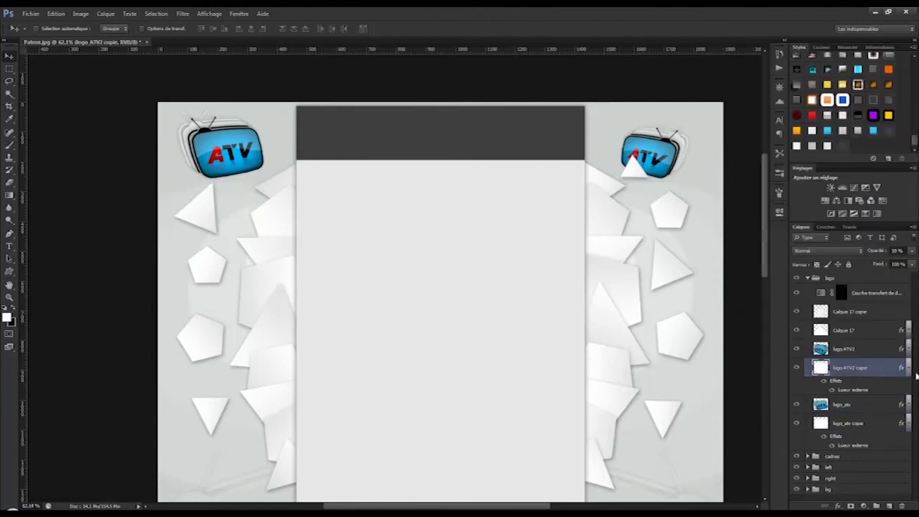
{"action": "left_click", "coordinate": [908, 368]}
{"action": "left_click", "coordinate": [807, 277]}
Examine the side shapes on the canvas and the layers inside the left group
{"action": "left_click_drag", "start_coordinate": [762, 208], "coordinate": [758, 259]}
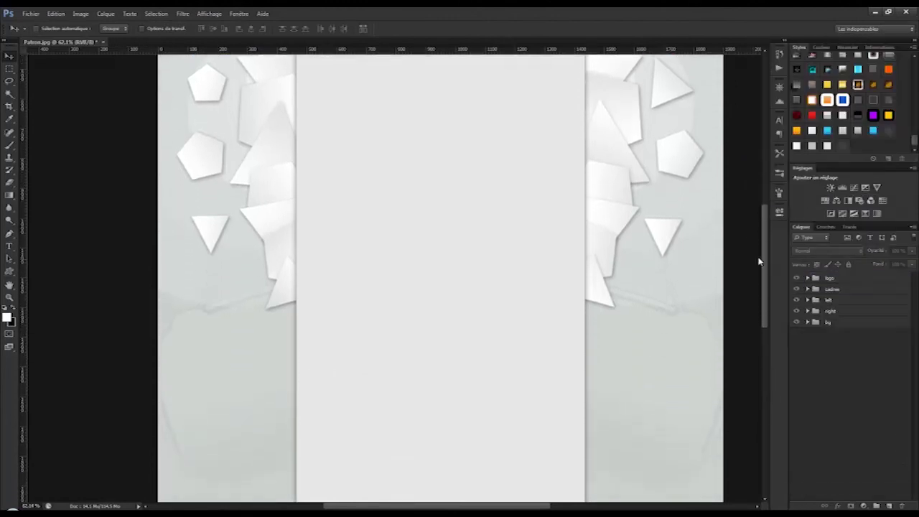
{"action": "scroll", "coordinate": [759, 252], "scroll_direction": "up", "scroll_amount": 2}
{"action": "left_click", "coordinate": [807, 300]}
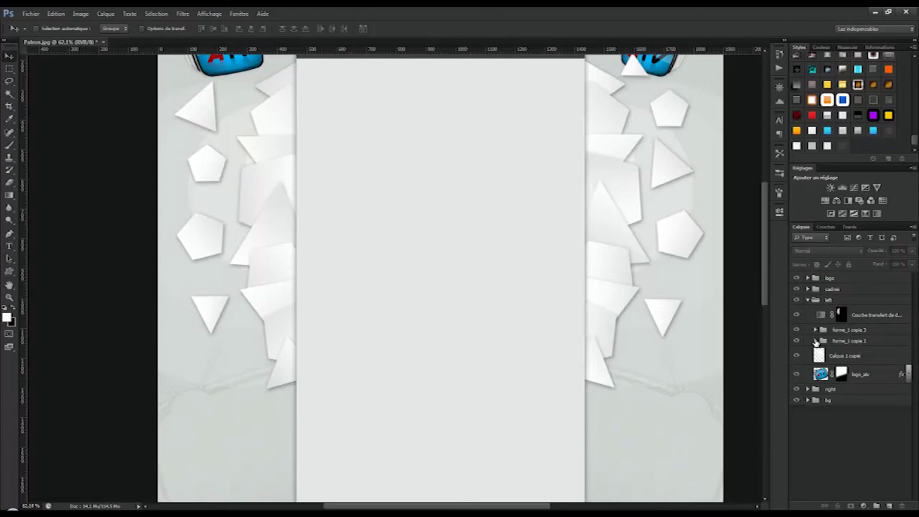
{"action": "scroll", "coordinate": [768, 267], "scroll_direction": "up", "scroll_amount": 1}
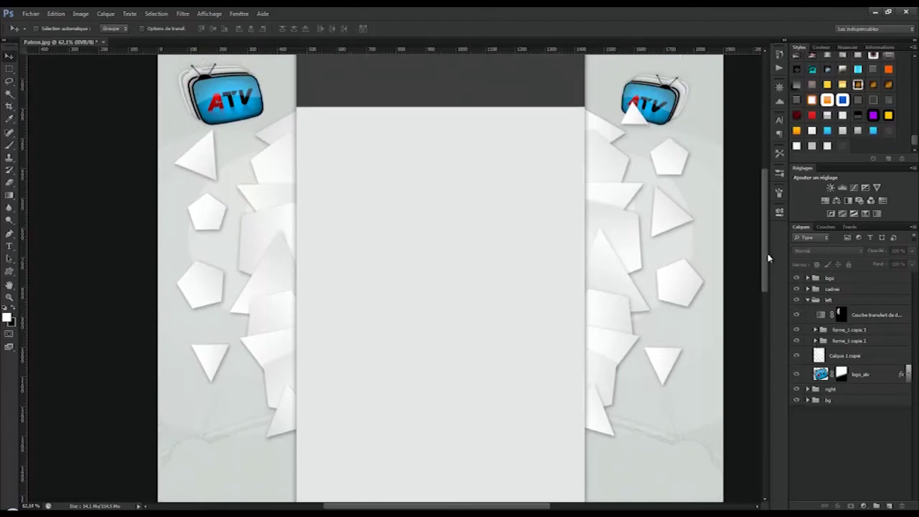
{"action": "scroll", "coordinate": [769, 262], "scroll_direction": "down", "scroll_amount": 1}
{"action": "scroll", "coordinate": [769, 258], "scroll_direction": "up", "scroll_amount": 2}
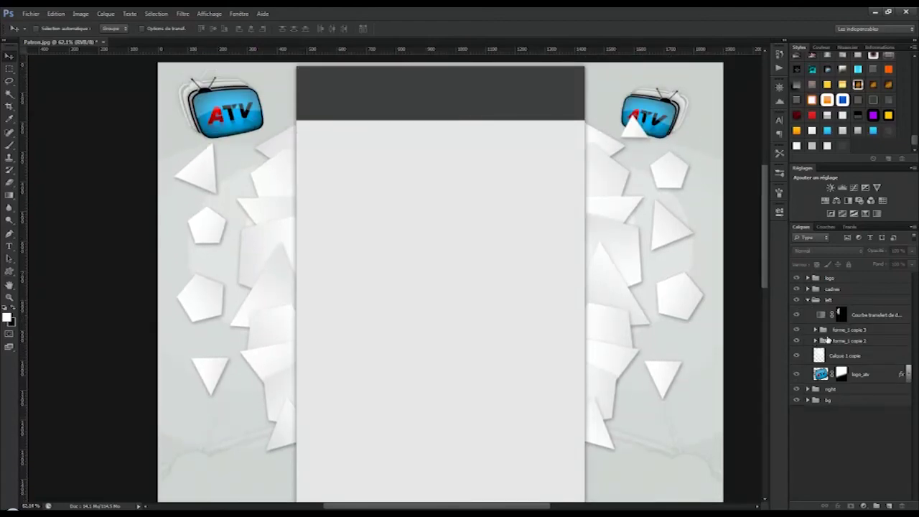